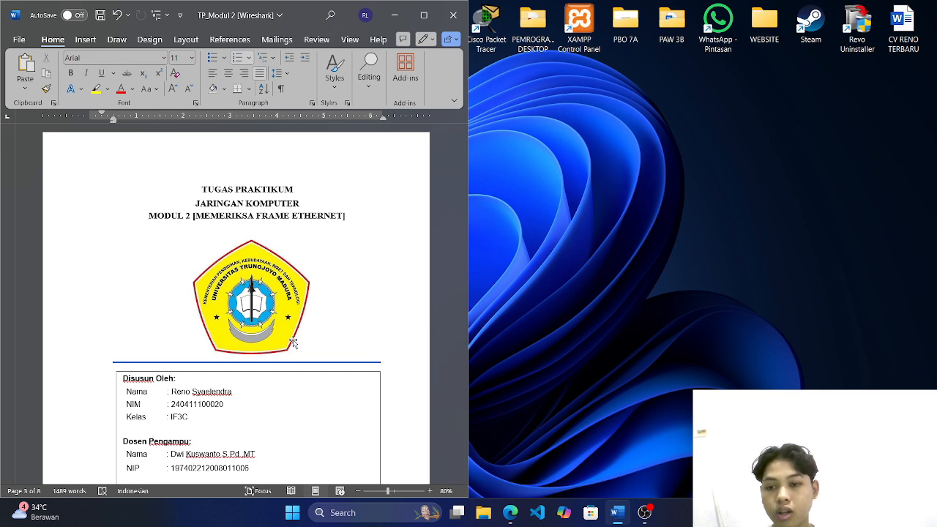
# Read the module's Ethernet frame section, from the topology and objectives through the Ethernet II header table to the PC network configuration step
pyautogui.scroll(-10, 293, 342)
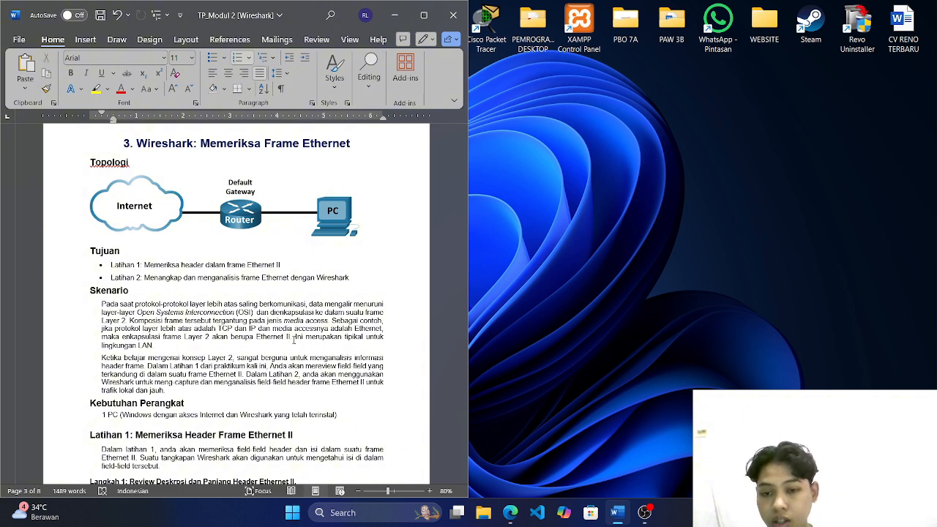
pyautogui.scroll(-3, 294, 340)
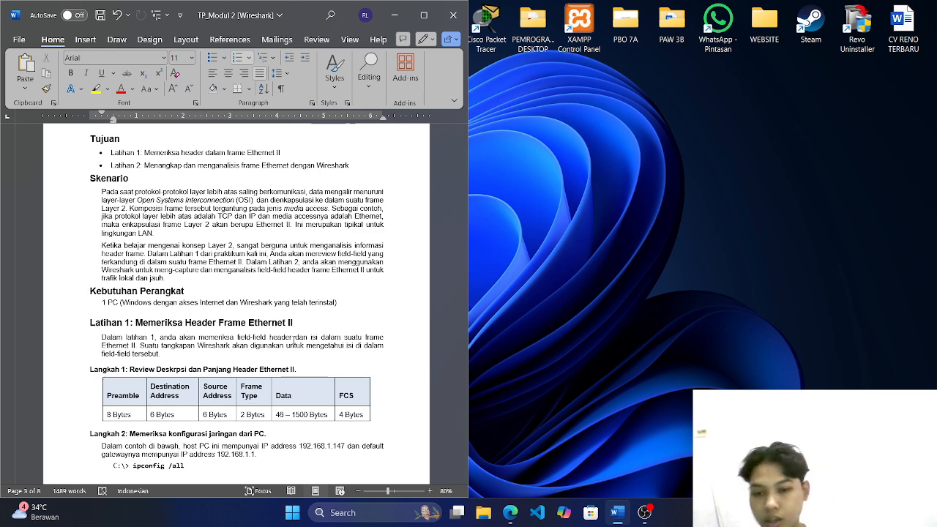
pyautogui.scroll(-1, 293, 340)
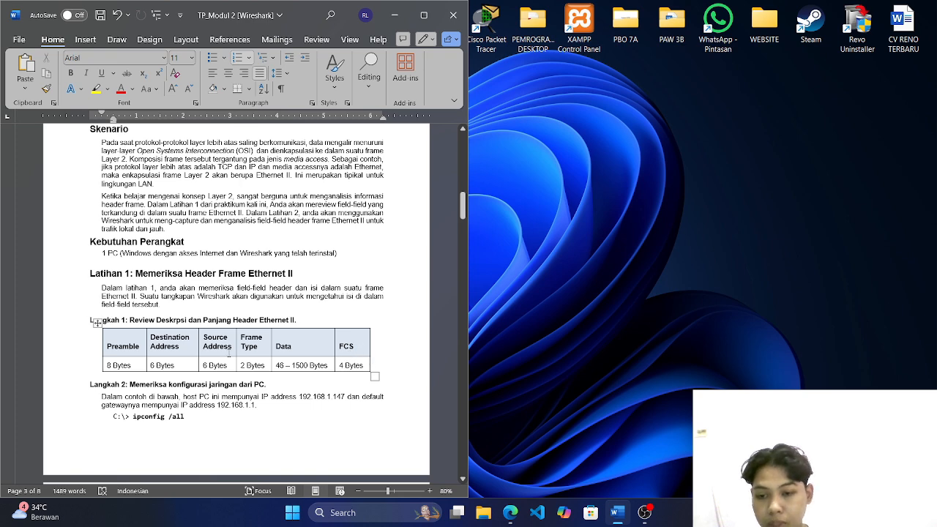
pyautogui.scroll(-2, 228, 353)
pyautogui.scroll(-1, 228, 352)
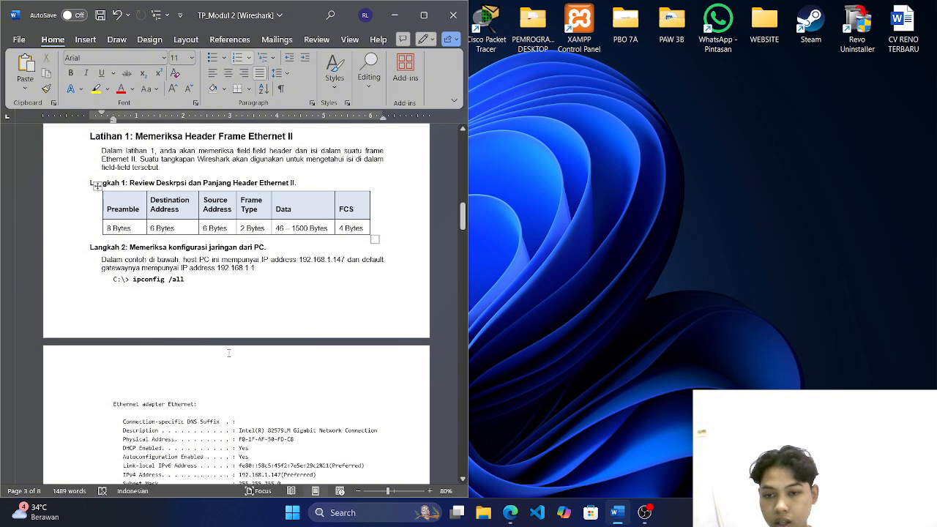
# Open Command Prompt and move and resize its window to fit beside the Word document
pyautogui.press('super+r')
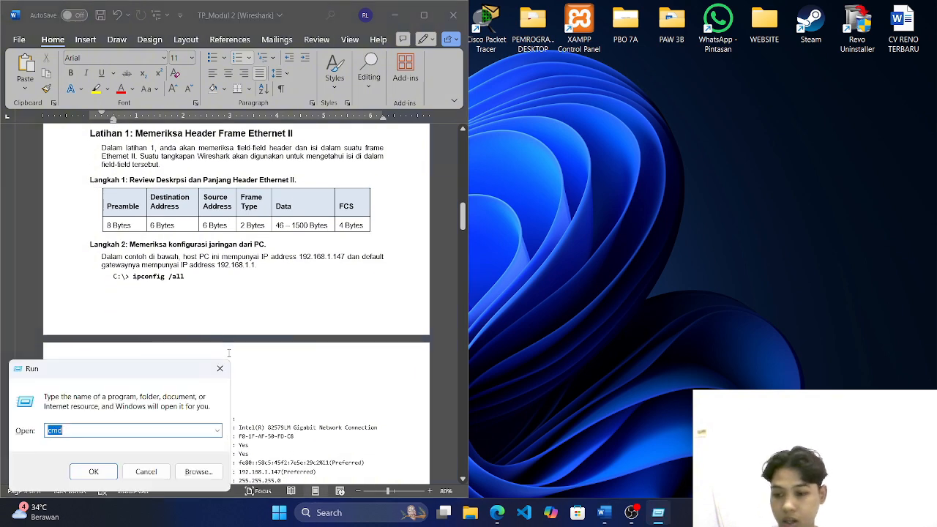
pyautogui.write('cmd')
pyautogui.press('Return')
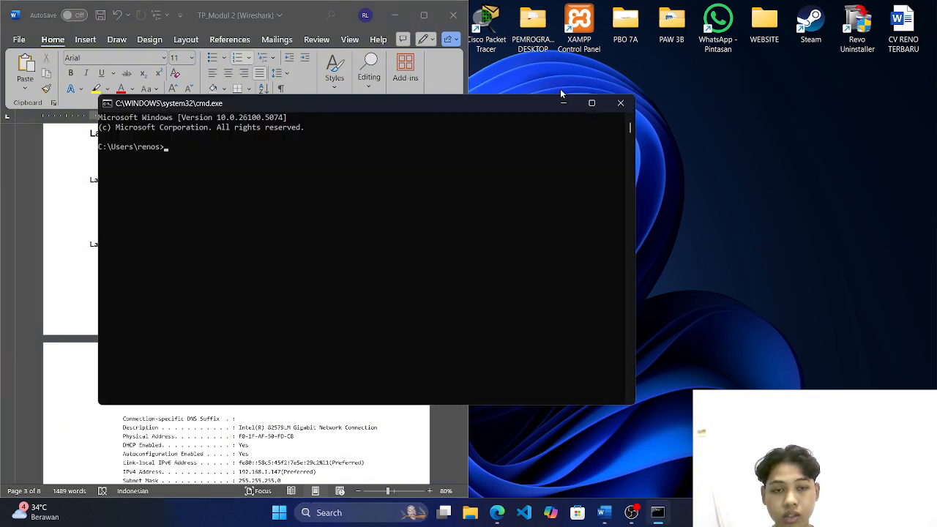
pyautogui.moveTo(475, 102); pyautogui.dragTo(742, 40)
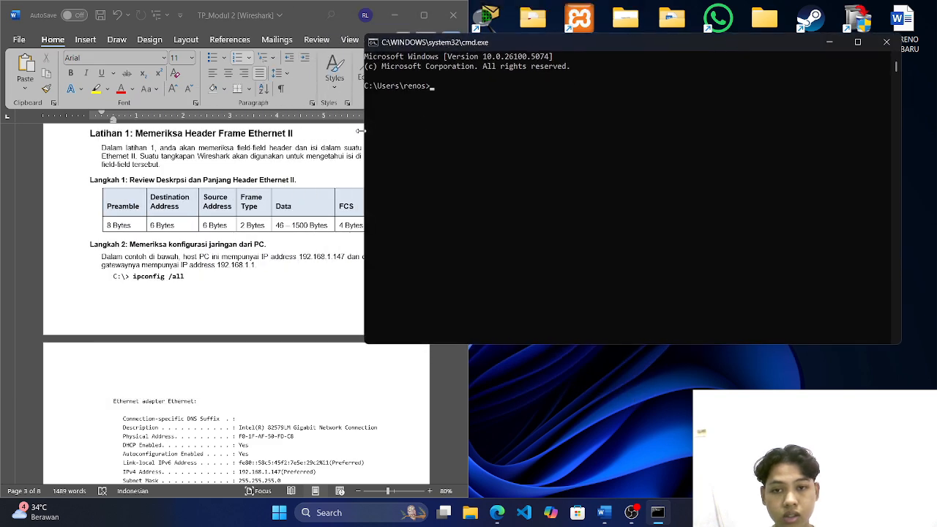
pyautogui.moveTo(365, 131); pyautogui.dragTo(477, 131)
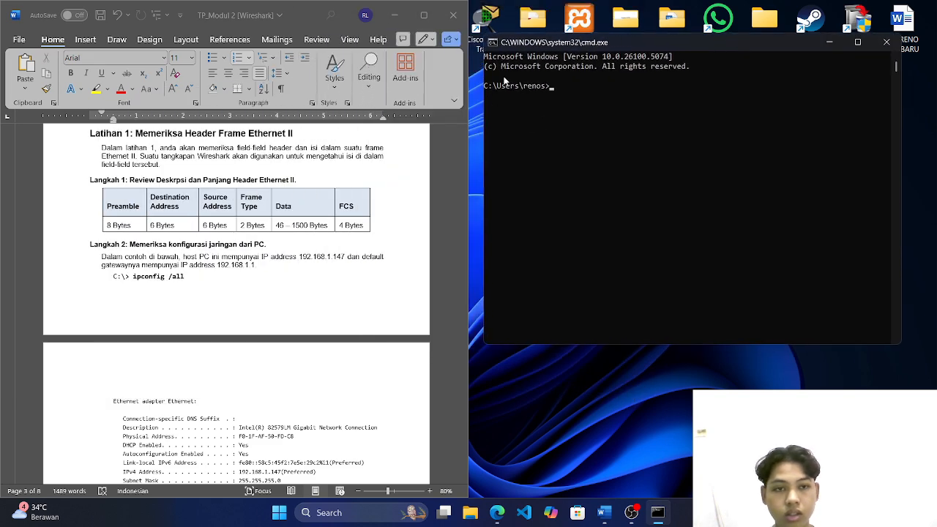
pyautogui.moveTo(569, 42); pyautogui.dragTo(551, 15)
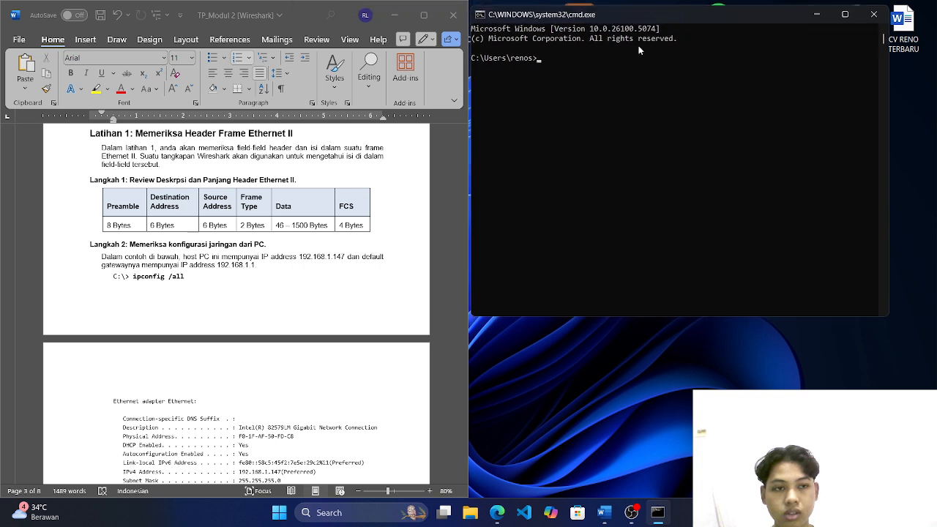
pyautogui.moveTo(890, 123); pyautogui.dragTo(931, 123)
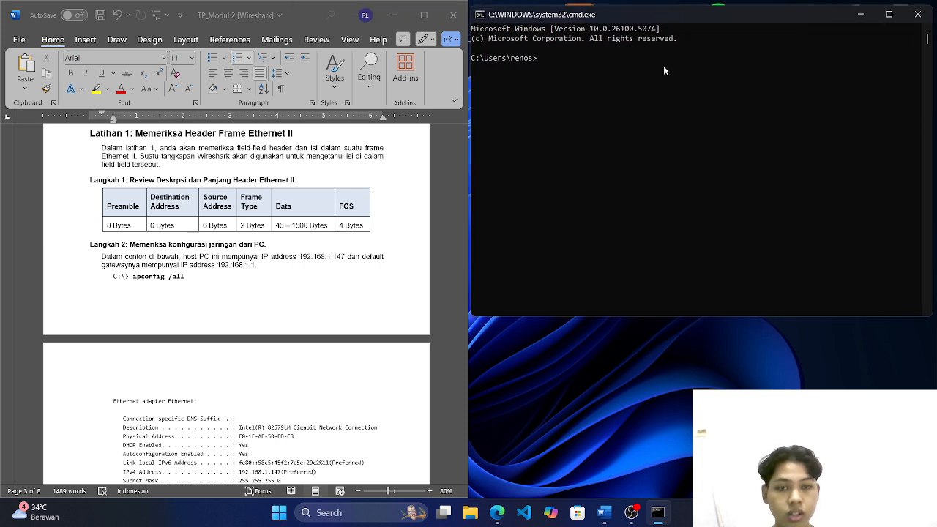
# Run ipconfig /all and highlight the IPv4 Address line of the Wi-Fi adapter
pyautogui.write('ipdconfig')
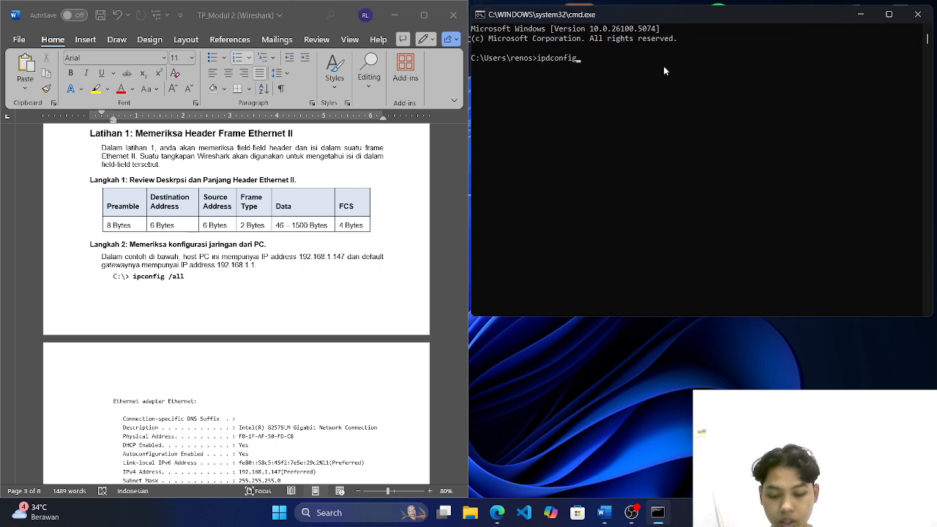
pyautogui.press('BackSpace')
pyautogui.press('BackSpace')
pyautogui.press('BackSpace')
pyautogui.press('BackSpace')
pyautogui.press('BackSpace')
pyautogui.press('BackSpace')
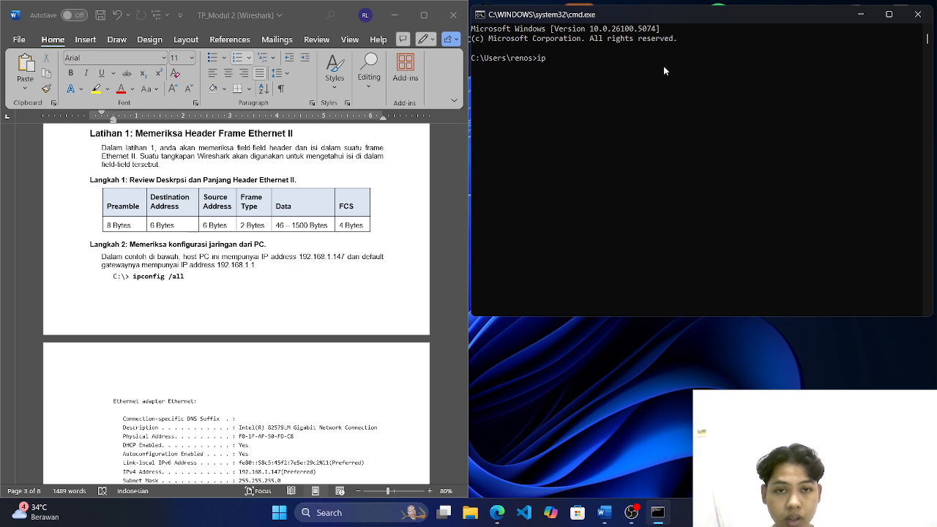
pyautogui.write('config')
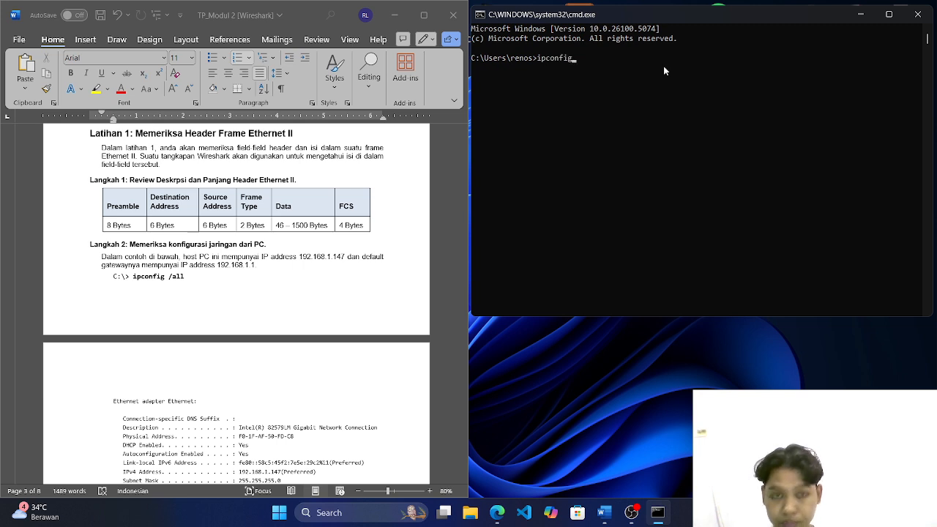
pyautogui.write(' /all')
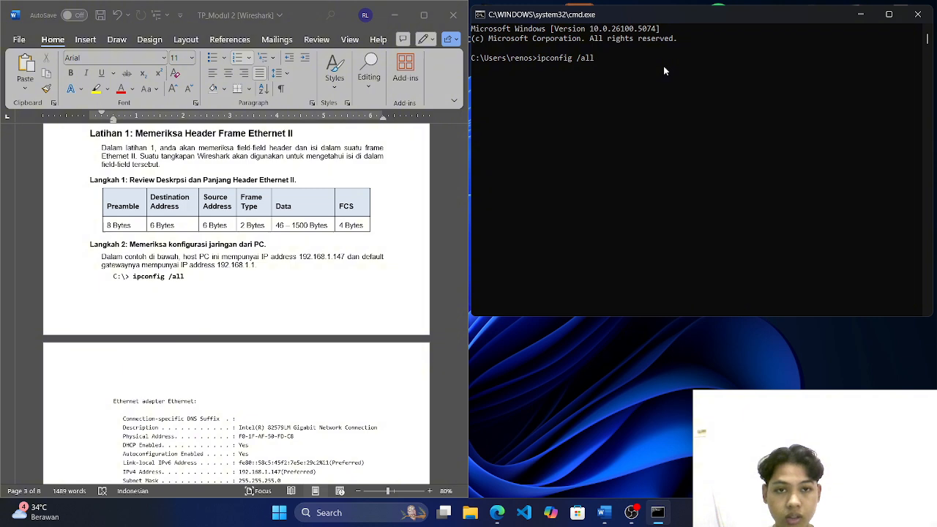
pyautogui.press('Return')
pyautogui.scroll(-2, 679, 242)
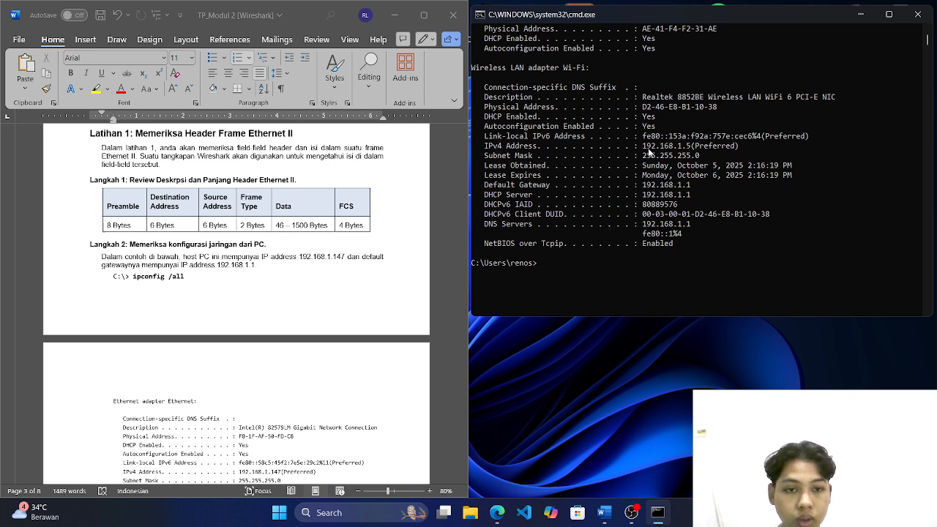
pyautogui.moveTo(485, 145); pyautogui.dragTo(740, 148)
# Bring the module to Langkah 3, launch Wireshark and start a capture on the Wi-Fi interface
pyautogui.scroll(-7, 268, 358)
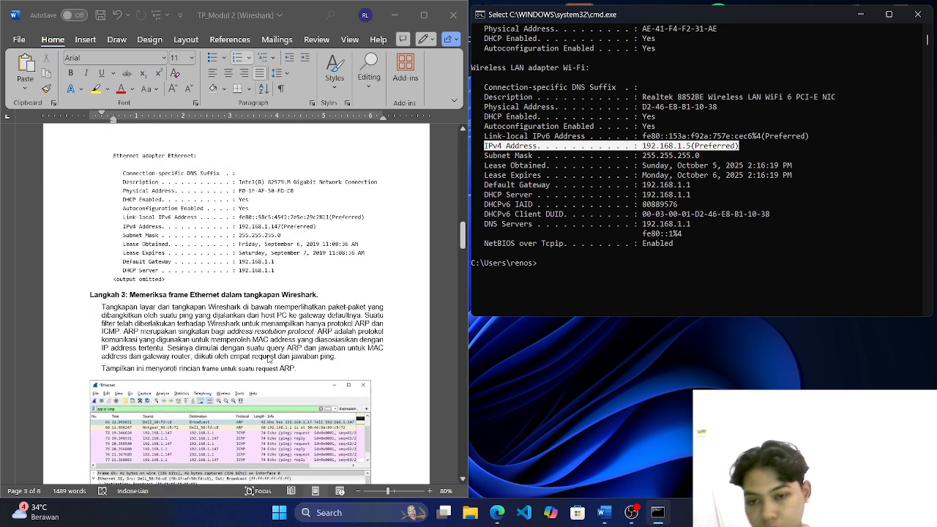
pyautogui.scroll(-3, 268, 359)
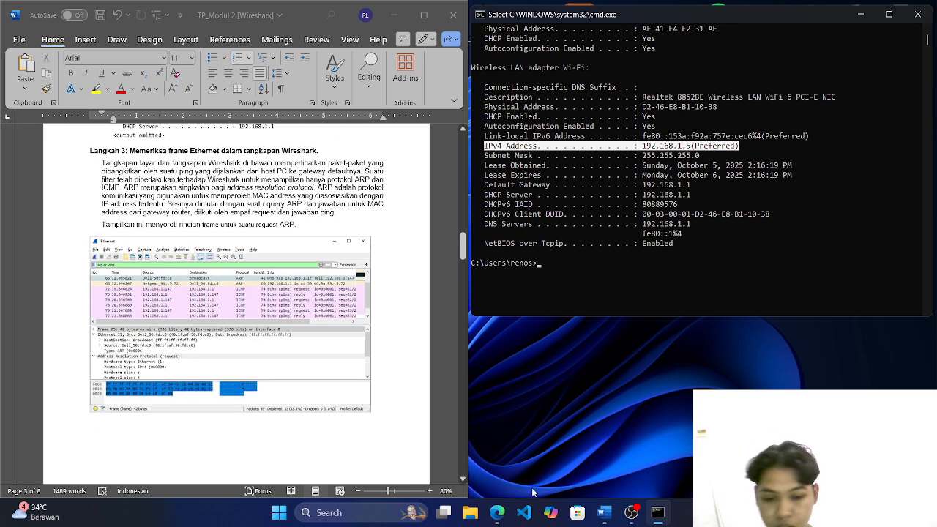
pyautogui.click(279, 512)
pyautogui.write('wire')
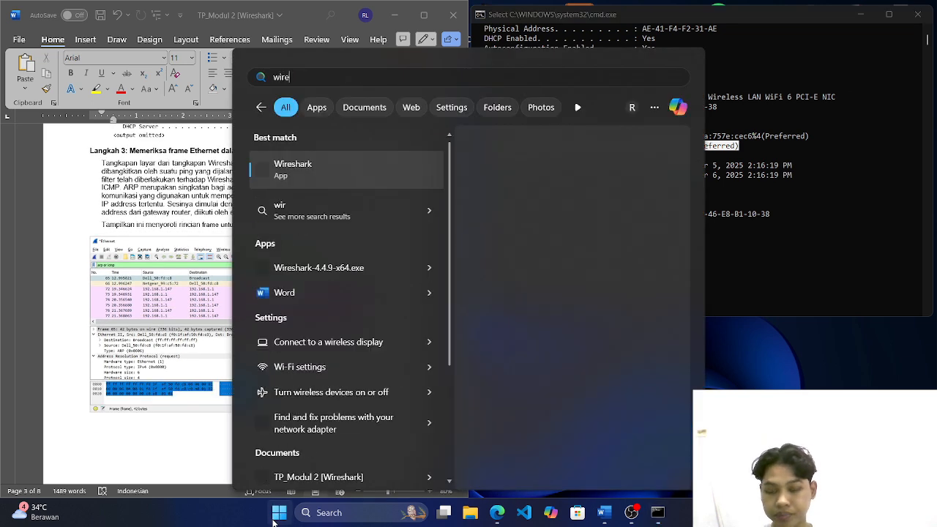
pyautogui.click(276, 518)
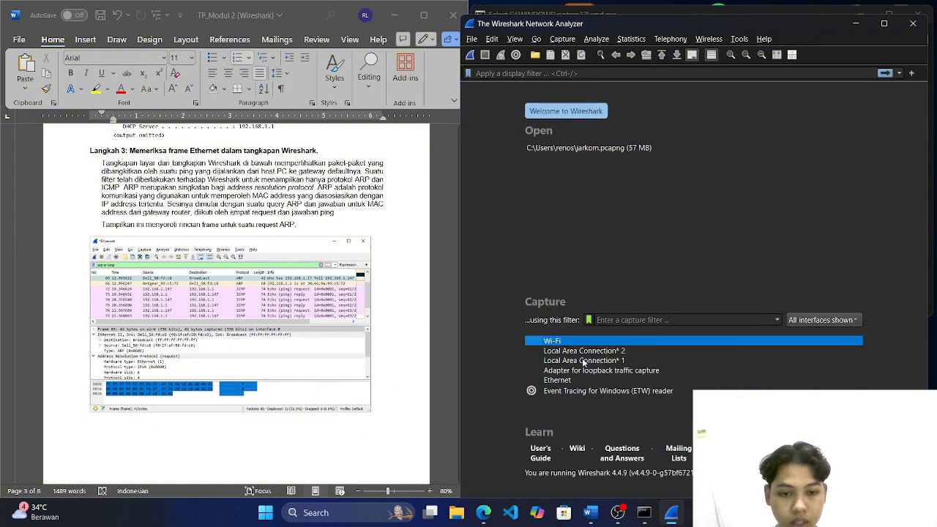
pyautogui.doubleClick(586, 340)
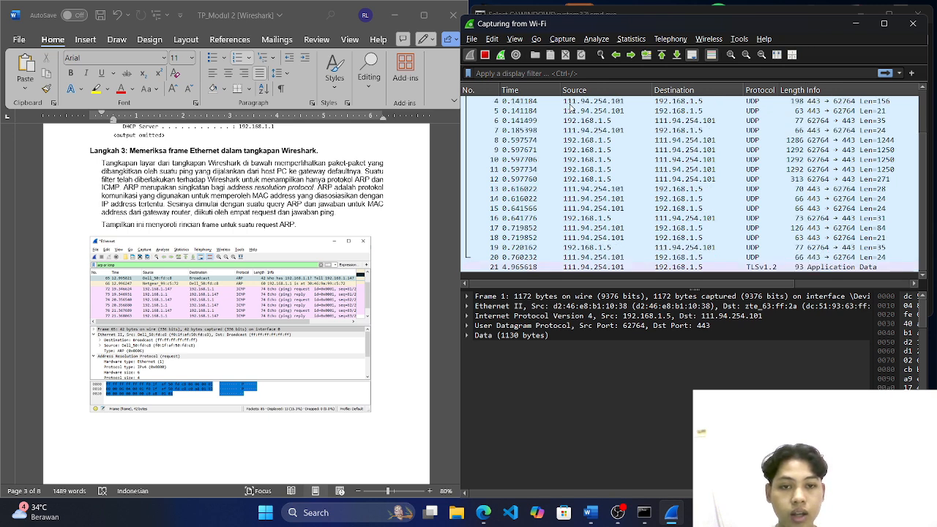
# Enter arp or icmp as the display filter for the Wi-Fi capture
pyautogui.scroll(3, 597, 115)
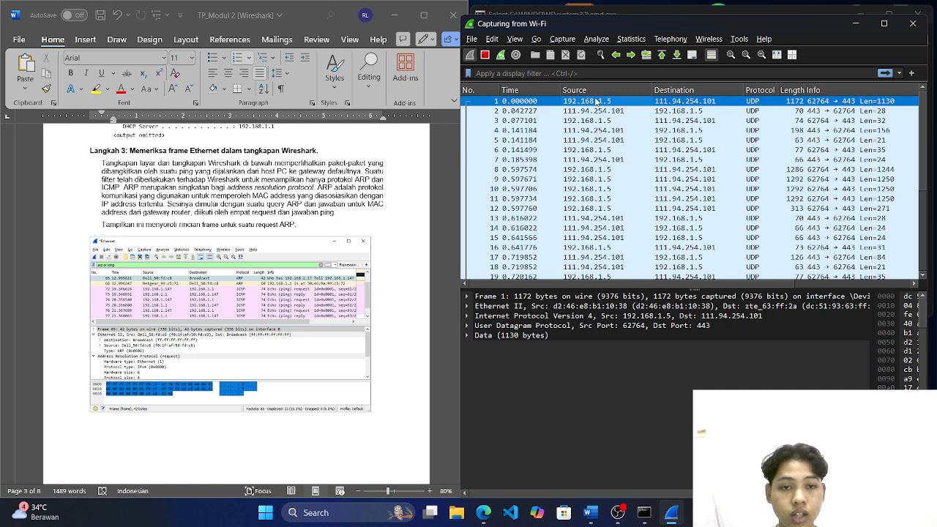
pyautogui.click(585, 73)
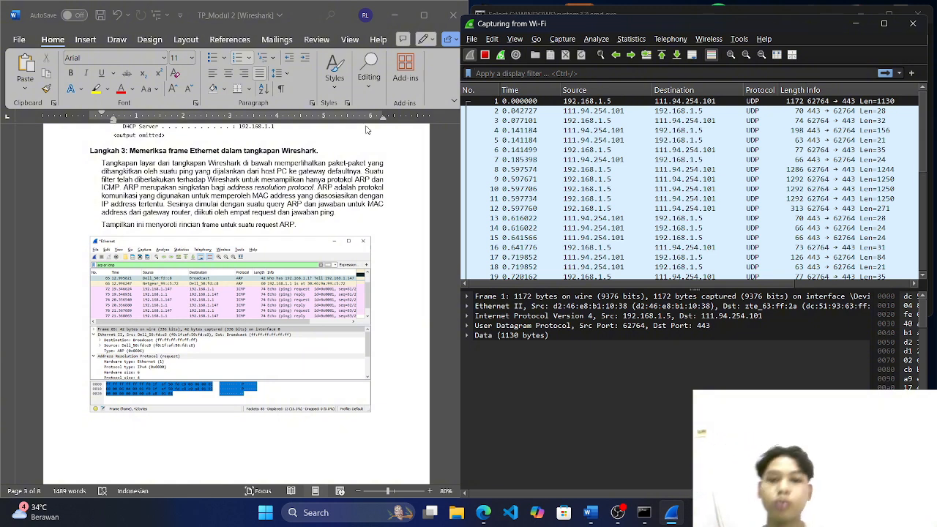
pyautogui.click(513, 74)
pyautogui.write('arp')
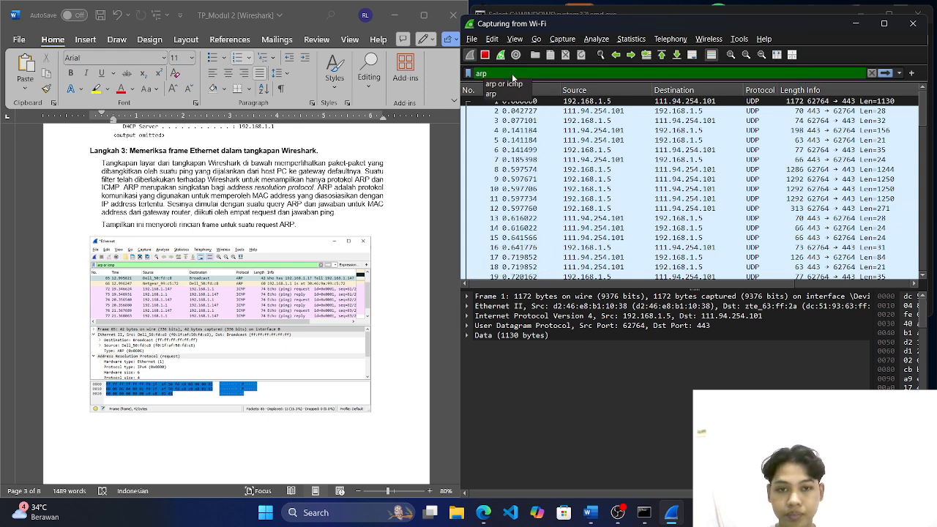
pyautogui.click(505, 84)
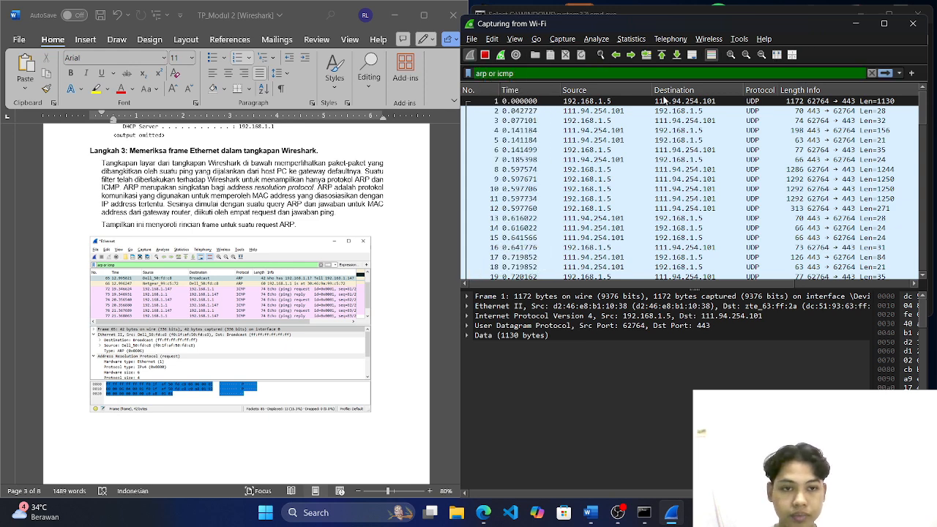
# Switch to Command Prompt and ping the PC's own address, 192.168.1.5
pyautogui.click(717, 7)
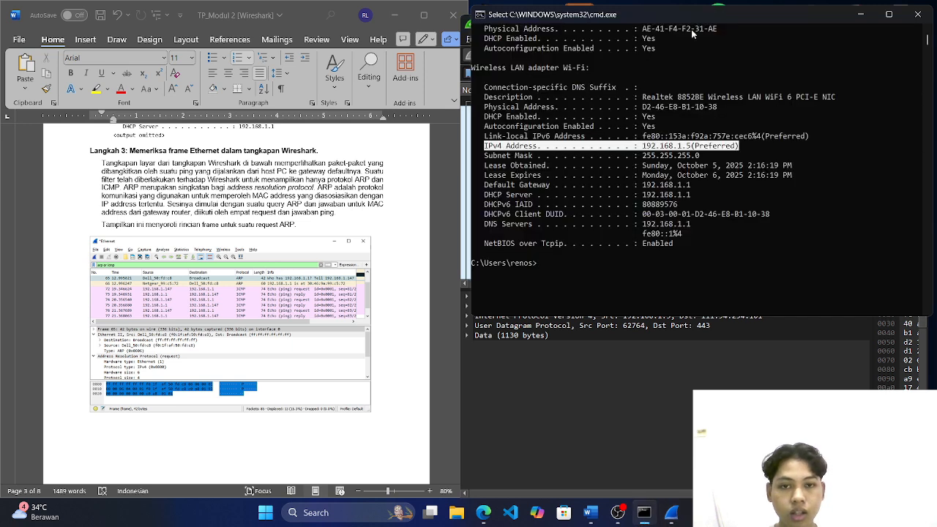
pyautogui.write('p')
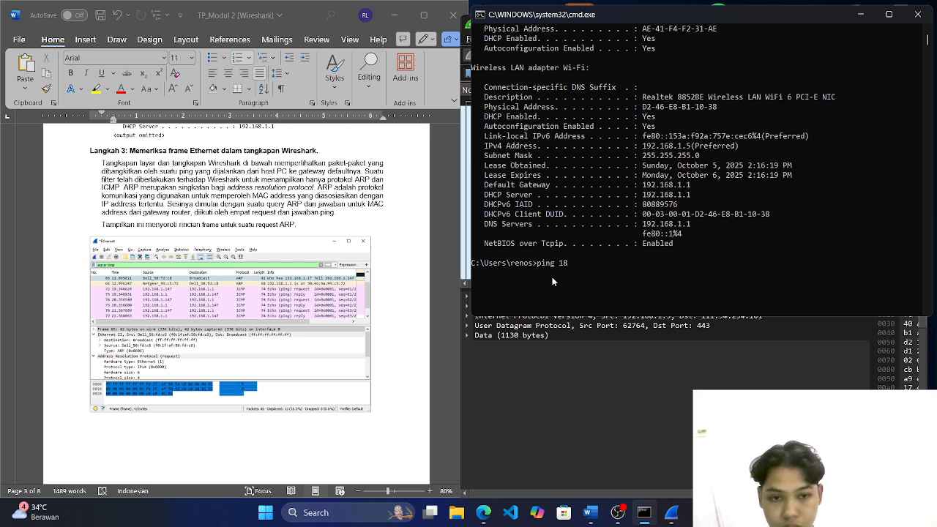
pyautogui.write('ing 192.168.1')
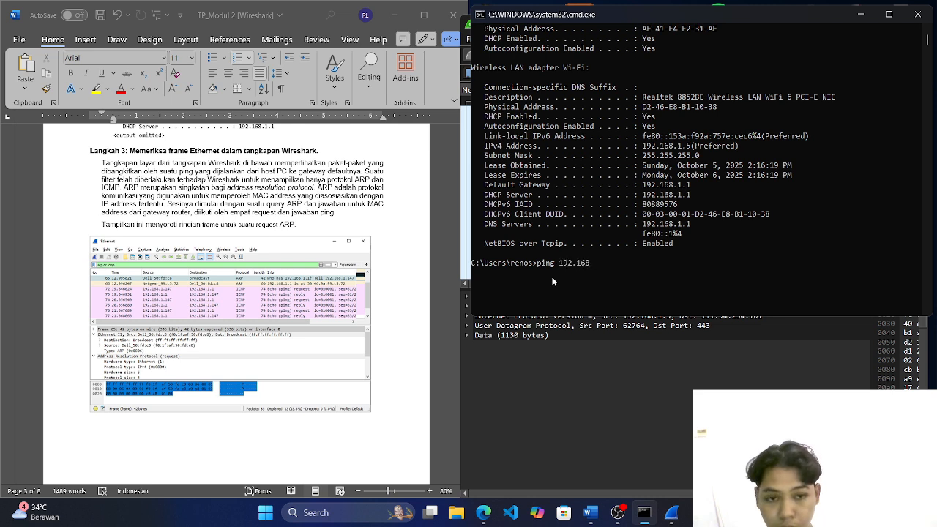
pyautogui.write('.')
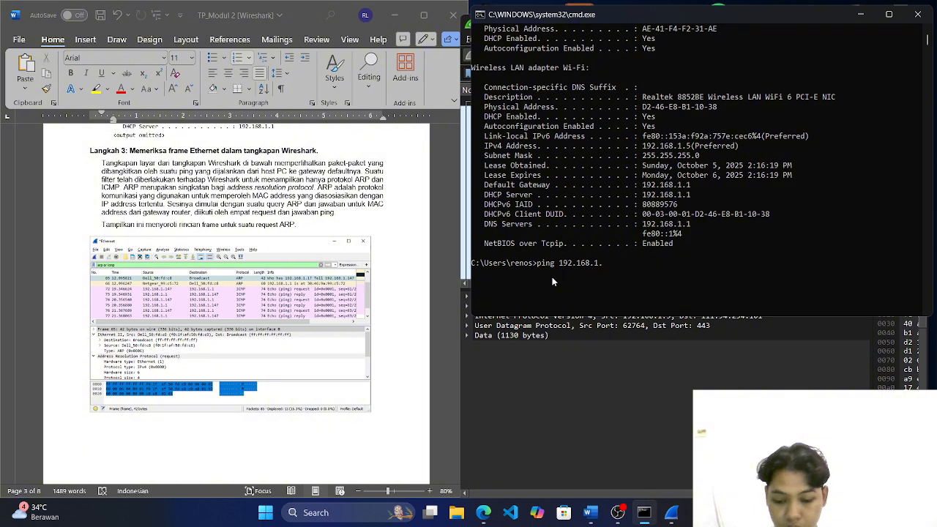
pyautogui.write('5')
pyautogui.press('Return')
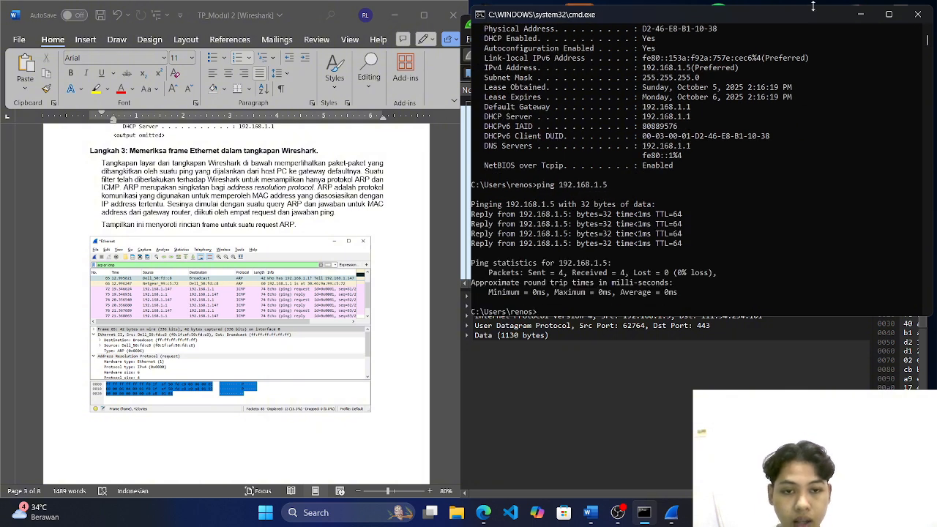
# Return to Wireshark and apply the arp or icmp display filter to the captured packets
pyautogui.click(868, 23)
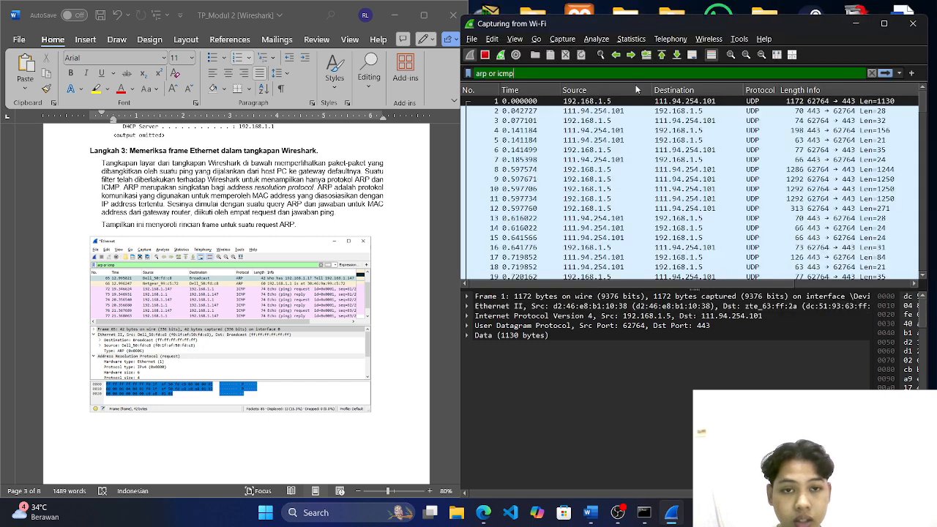
pyautogui.click(631, 76)
pyautogui.press('Return')
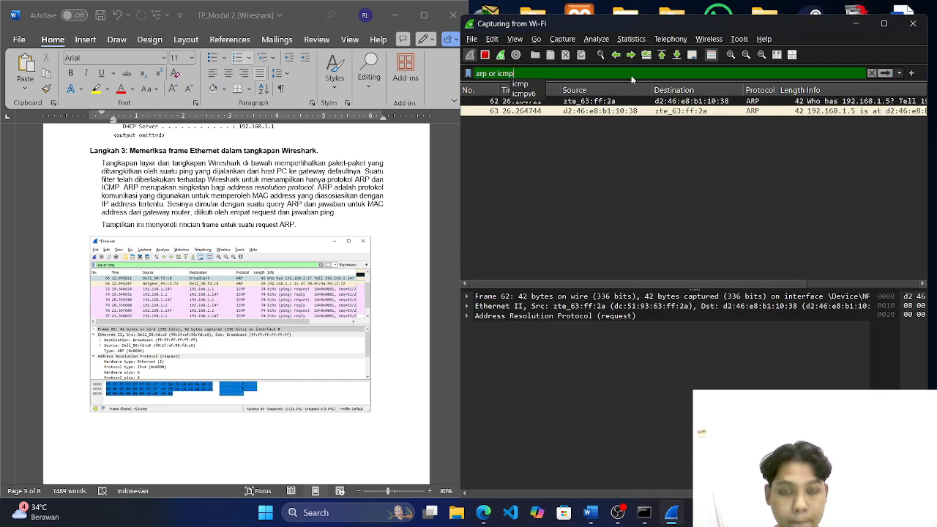
# Expand the Ethernet II header of the first ARP request and compare its fields with the header table in Langkah 4 of the module
pyautogui.click(662, 103)
pyautogui.click(468, 306)
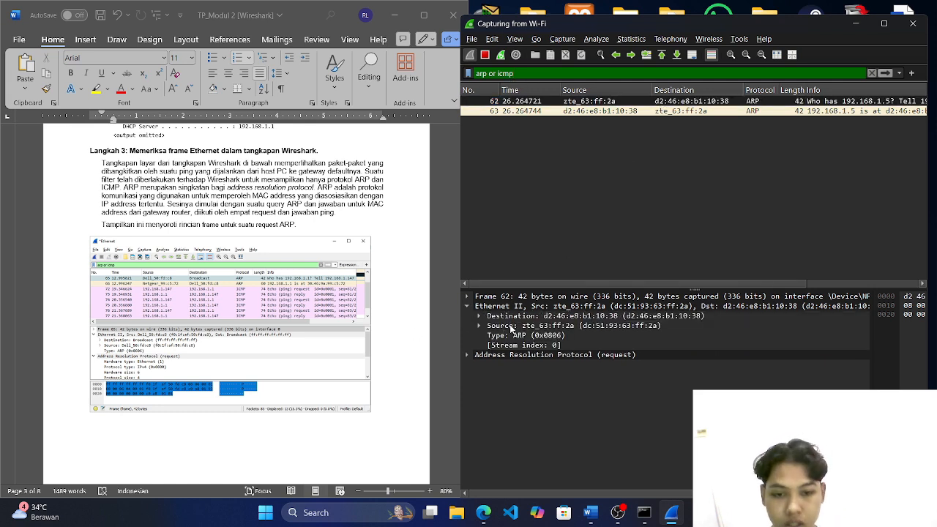
pyautogui.scroll(-8, 259, 364)
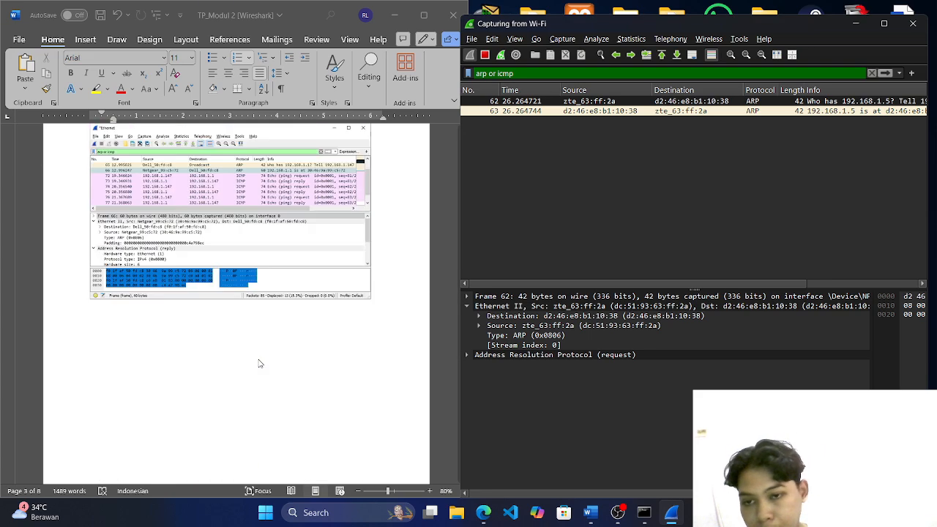
pyautogui.scroll(3, 258, 364)
pyautogui.scroll(-5, 260, 364)
pyautogui.scroll(-8, 260, 364)
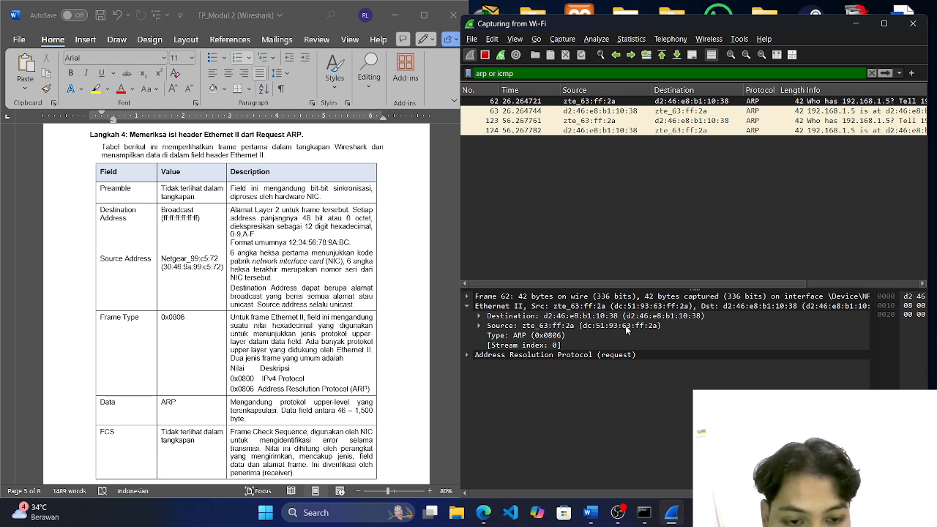
pyautogui.scroll(-2, 300, 292)
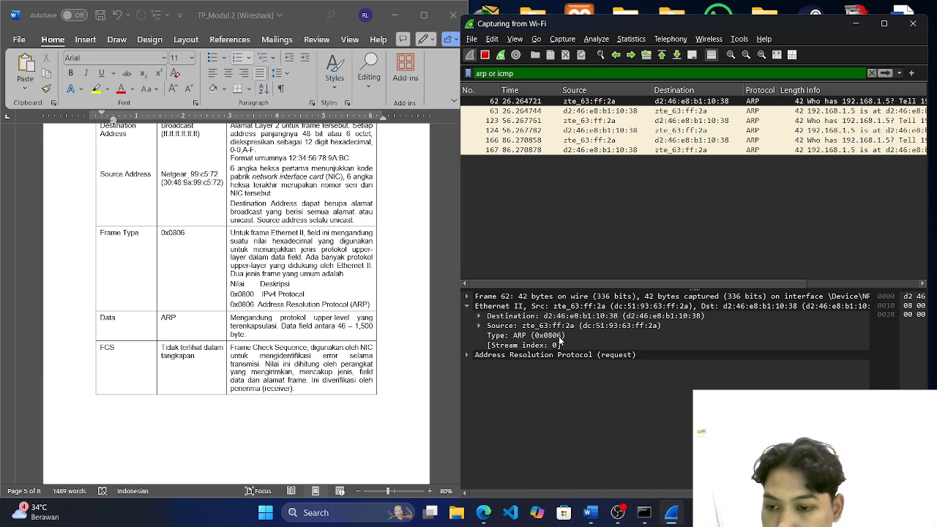
# Read the Pertanyaan section of the module and examine the Destination field of the first ARP frame in Wireshark for question 1
pyautogui.scroll(-1, 251, 357)
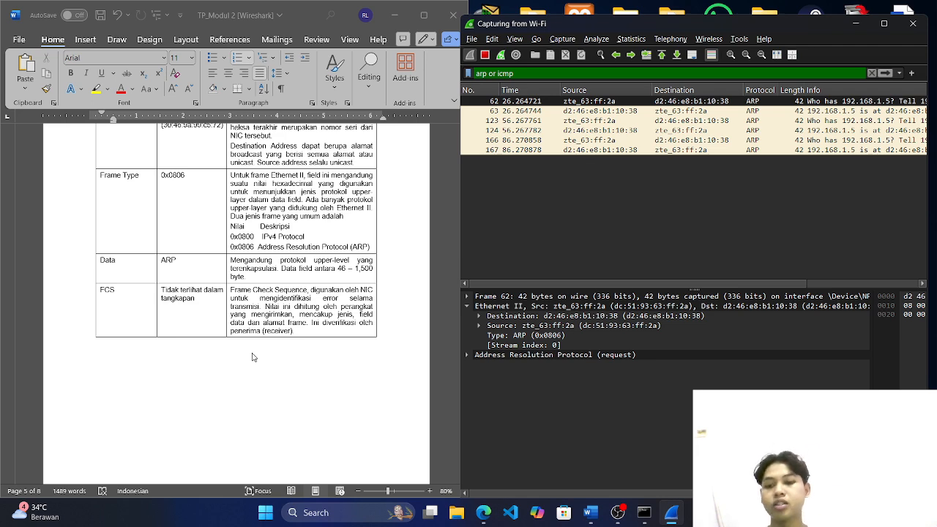
pyautogui.scroll(-5, 252, 357)
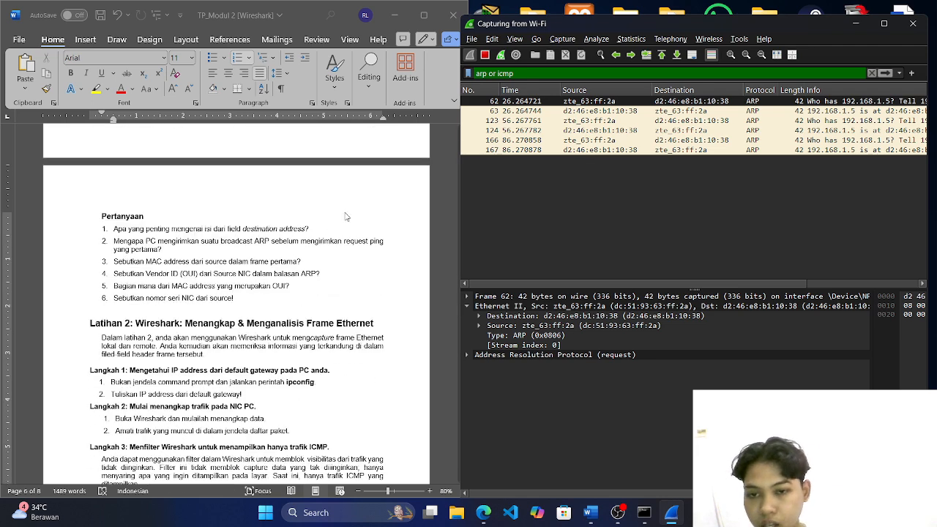
pyautogui.click(322, 231)
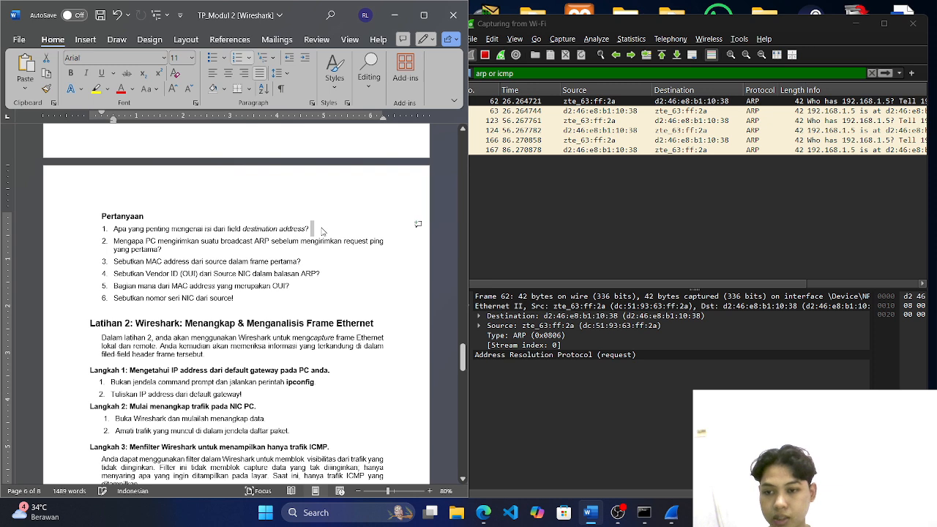
pyautogui.click(322, 231)
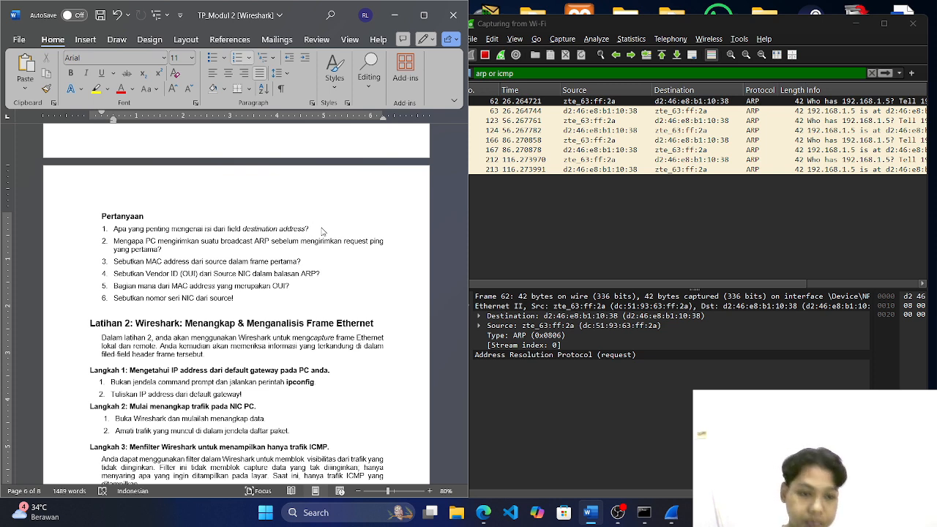
pyautogui.click(630, 317)
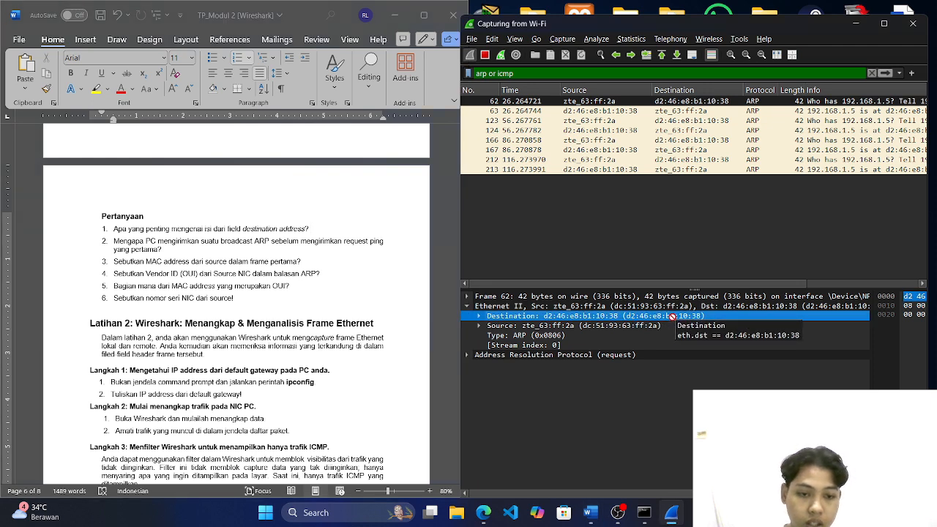
pyautogui.click(718, 238)
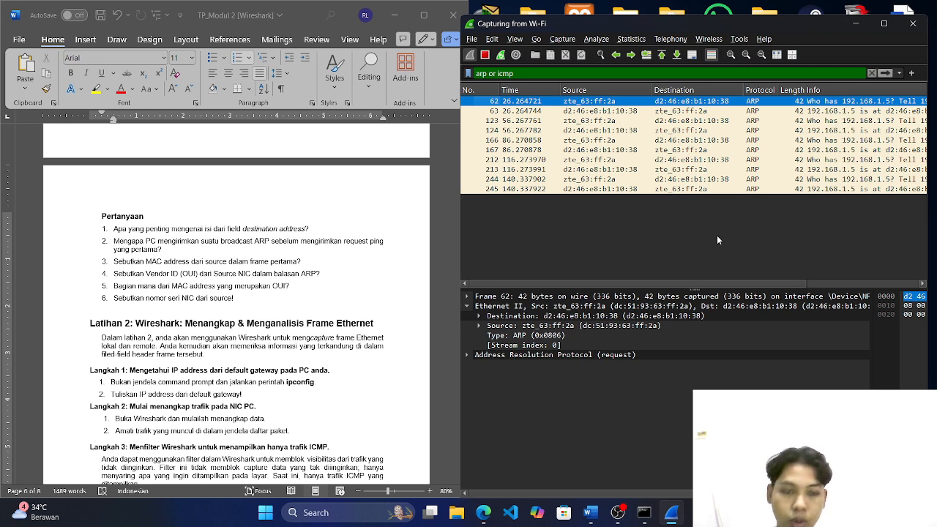
# In the Word module, begin answering question 1 with "Destination Address menunjukkan dari frame ethernet bisa berupa unicast maupun broadcast"
pyautogui.click(328, 227)
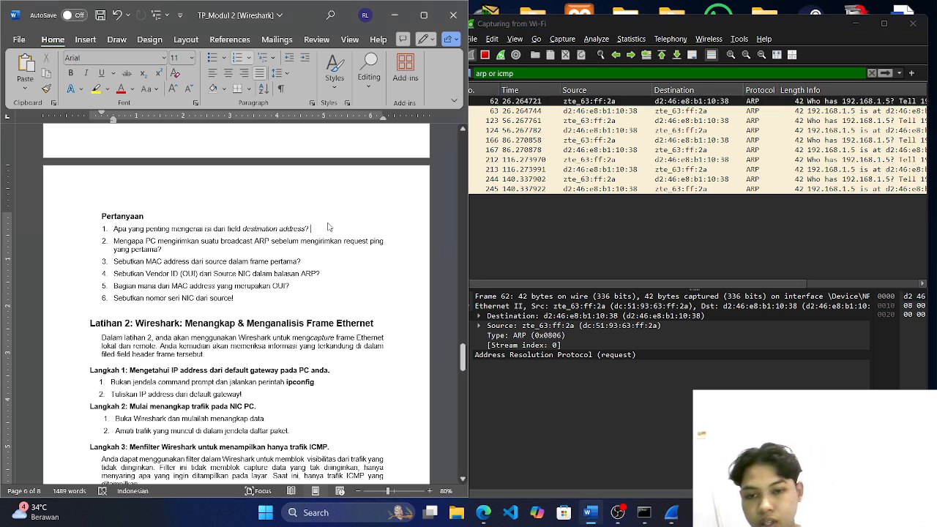
pyautogui.write('Des')
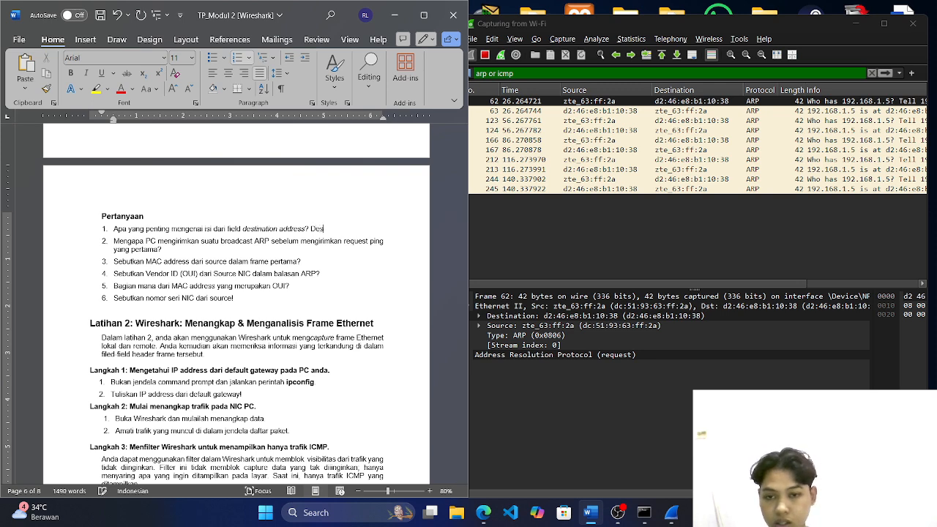
pyautogui.write('tination A')
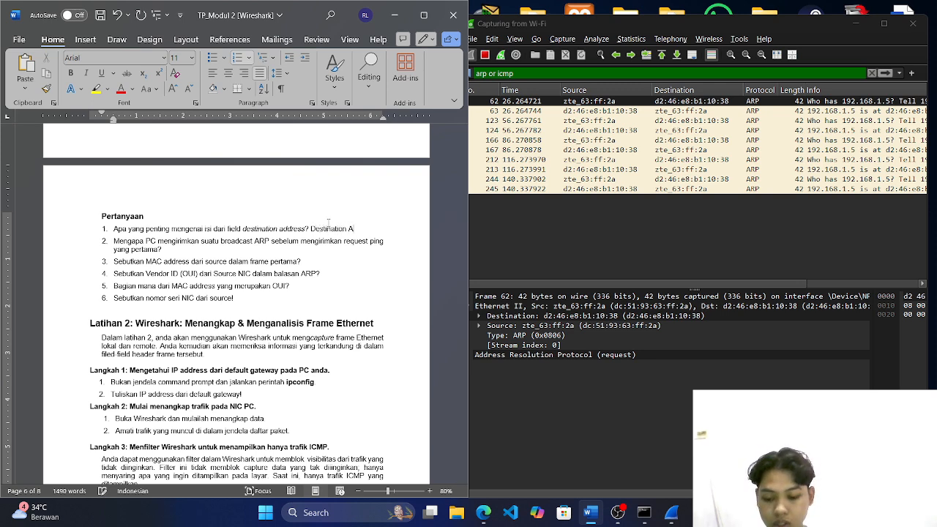
pyautogui.write('ddress')
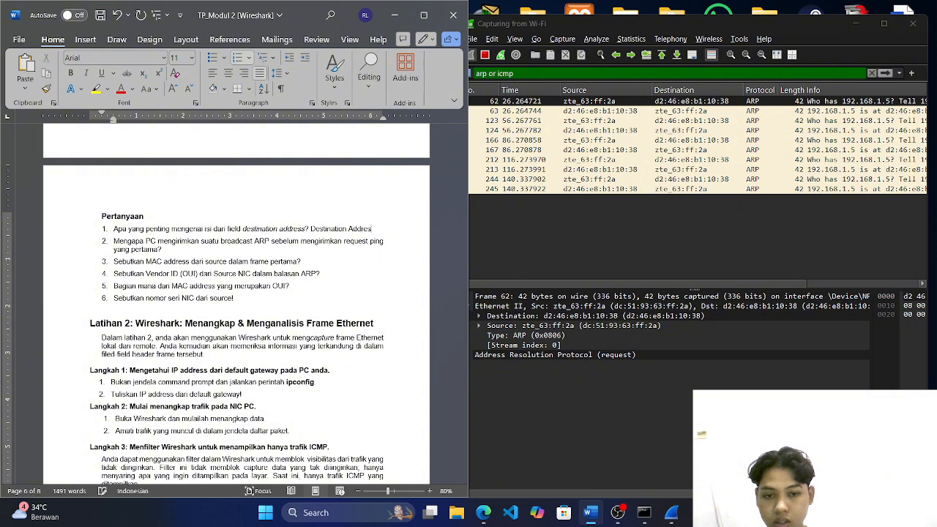
pyautogui.write(' menun')
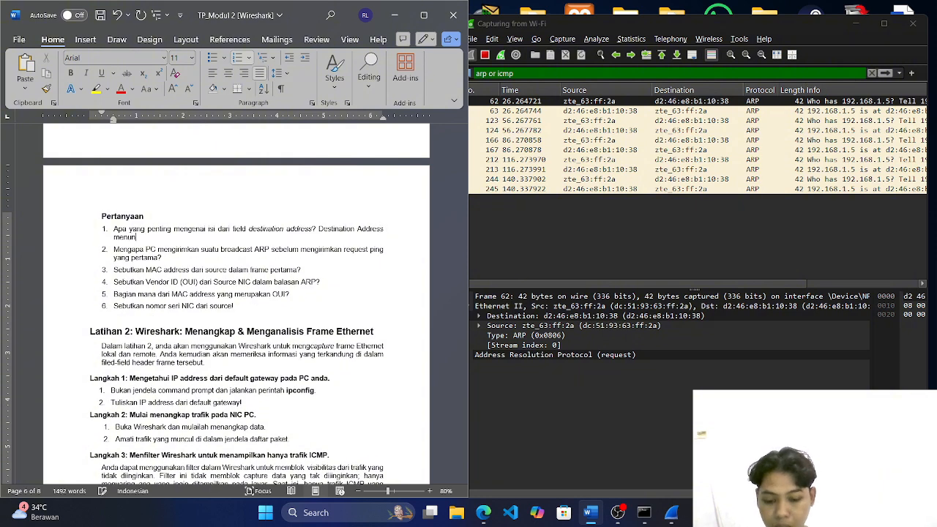
pyautogui.write('jukkan dari fr')
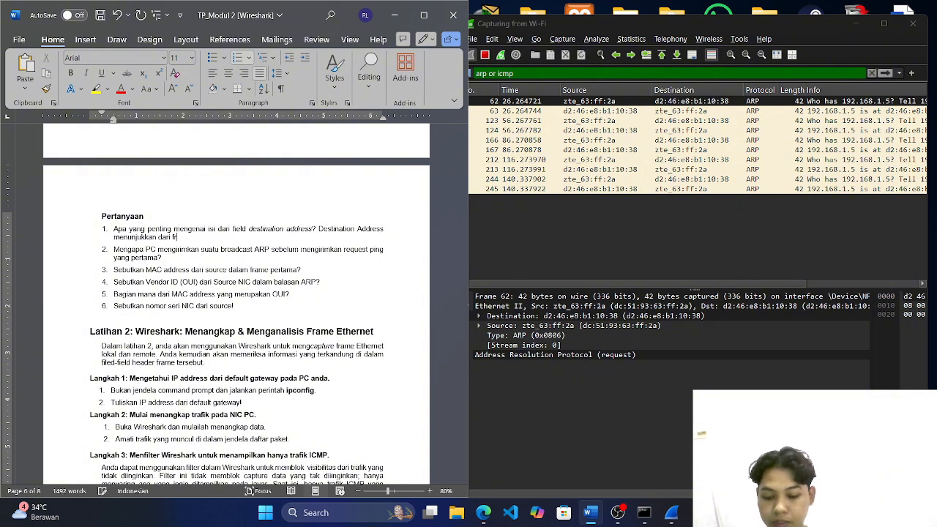
pyautogui.write('ame e')
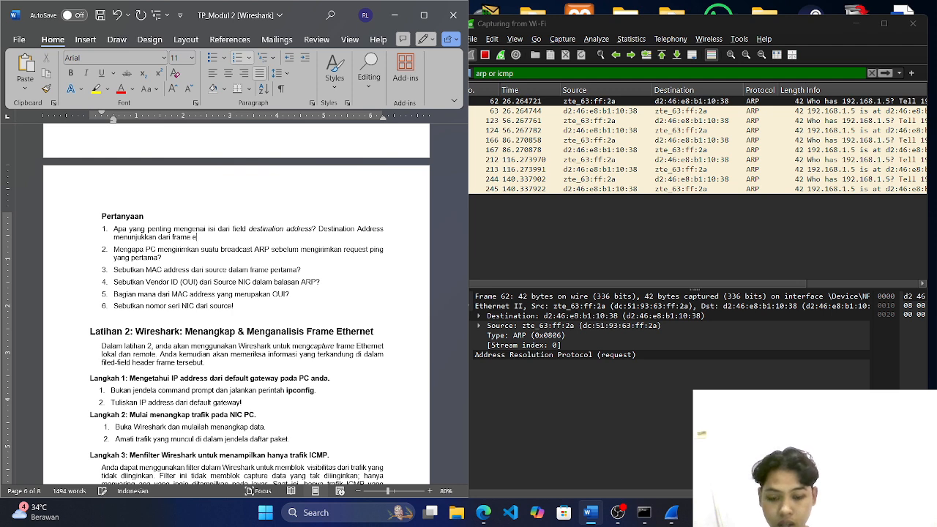
pyautogui.write('thernet')
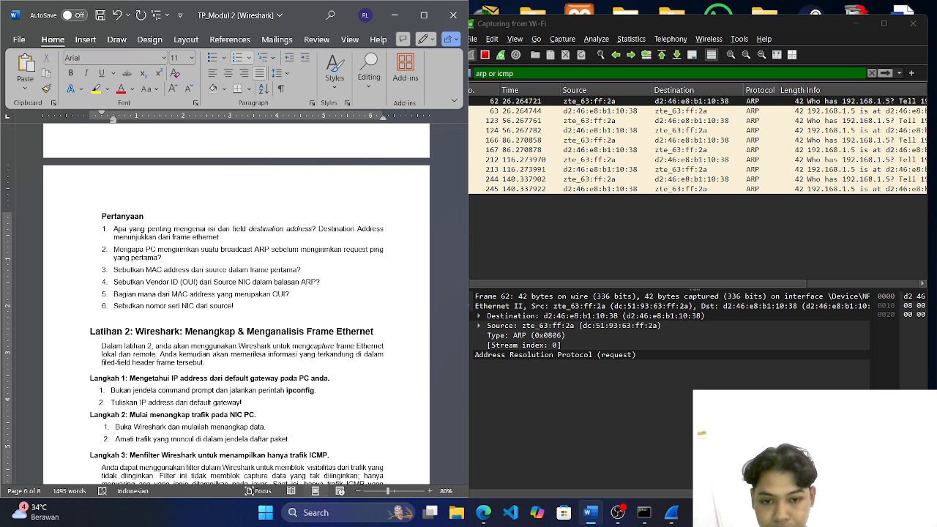
pyautogui.write(' bisa')
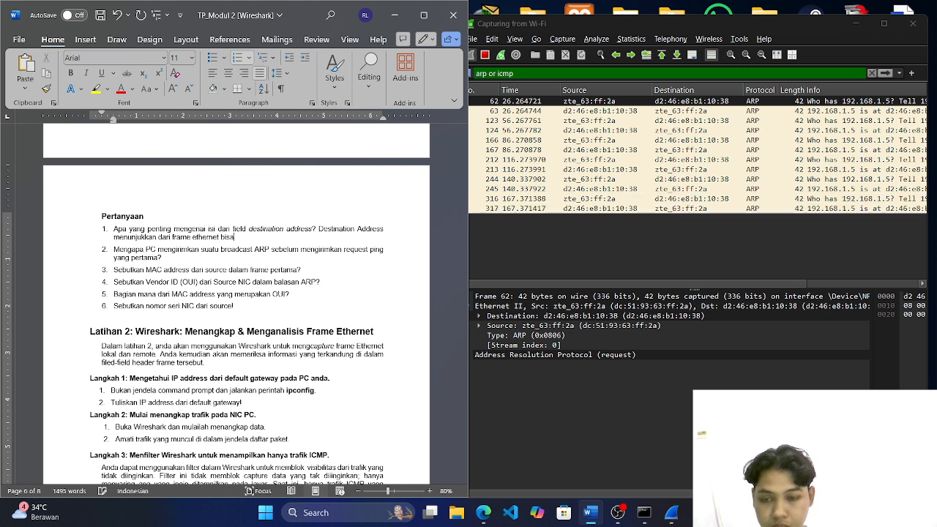
pyautogui.write(' berupa un')
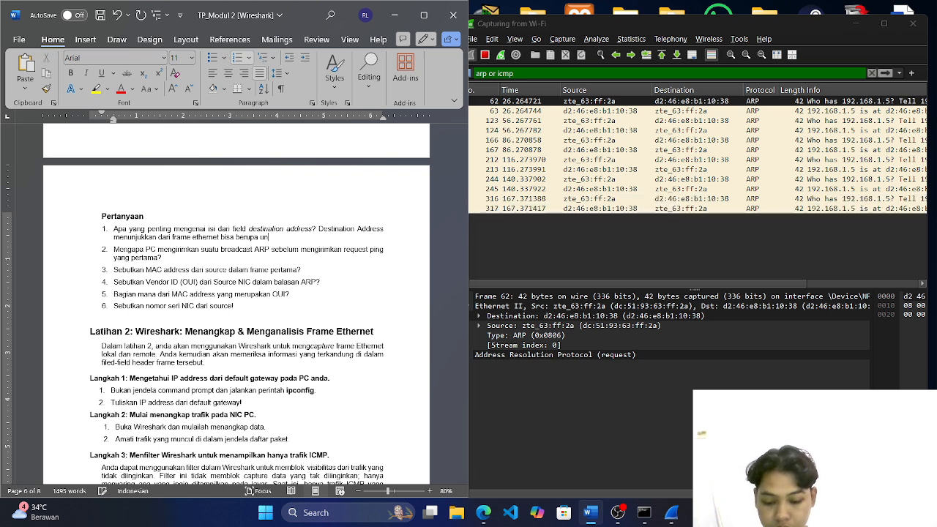
pyautogui.write('icast mau')
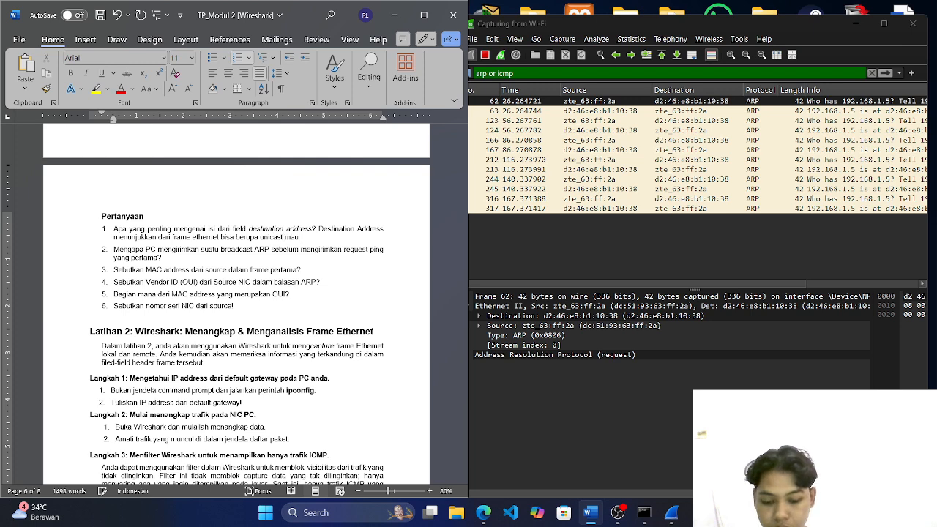
pyautogui.write('pun br')
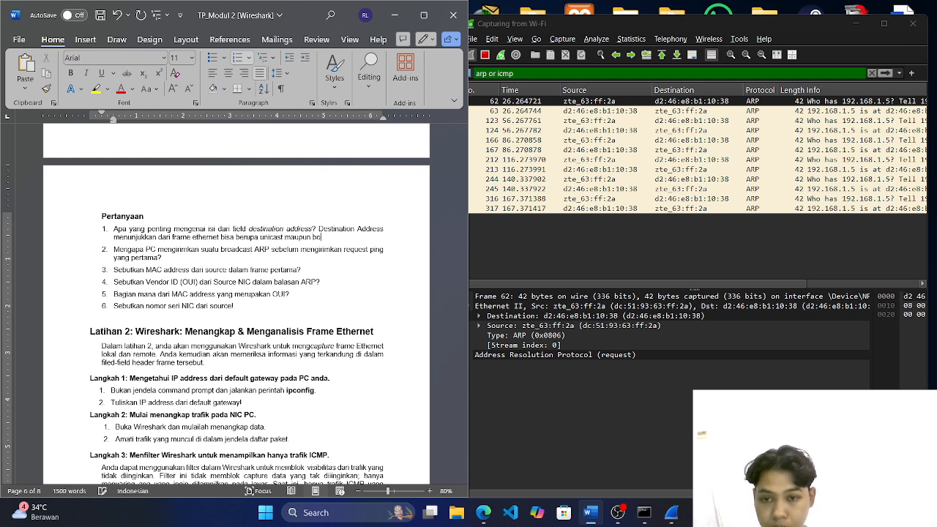
pyautogui.write('oadcast')
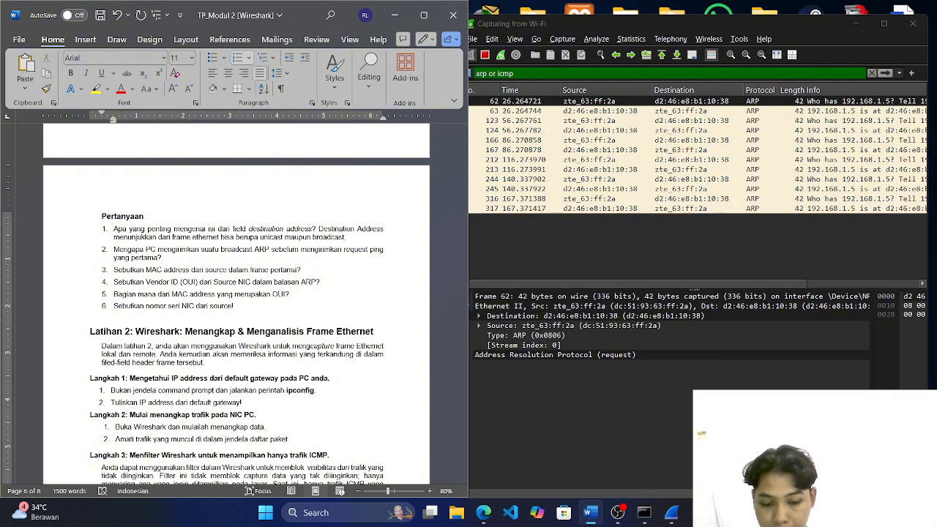
# Complete the answer to question 1 with ", ini merupakan hal penting karna akan menerima dan memproses frame tersebut"
pyautogui.write(', ini merupak')
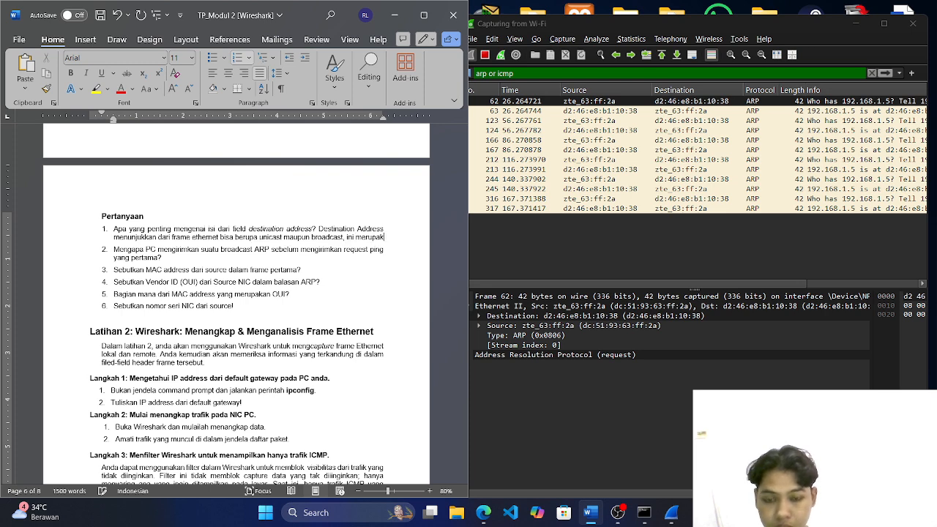
pyautogui.write('an hal penting karja.')
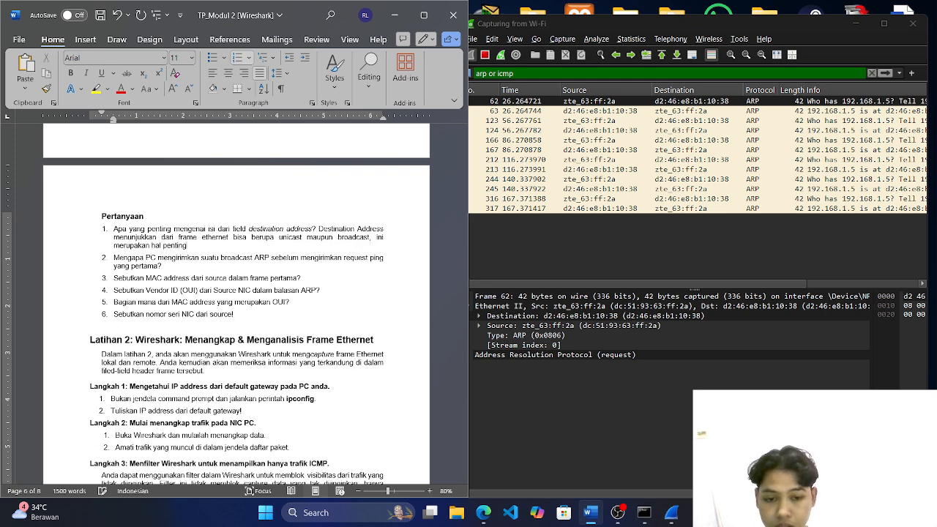
pyautogui.press('BackSpace')
pyautogui.press('BackSpace')
pyautogui.press('BackSpace')
pyautogui.write('ena ak')
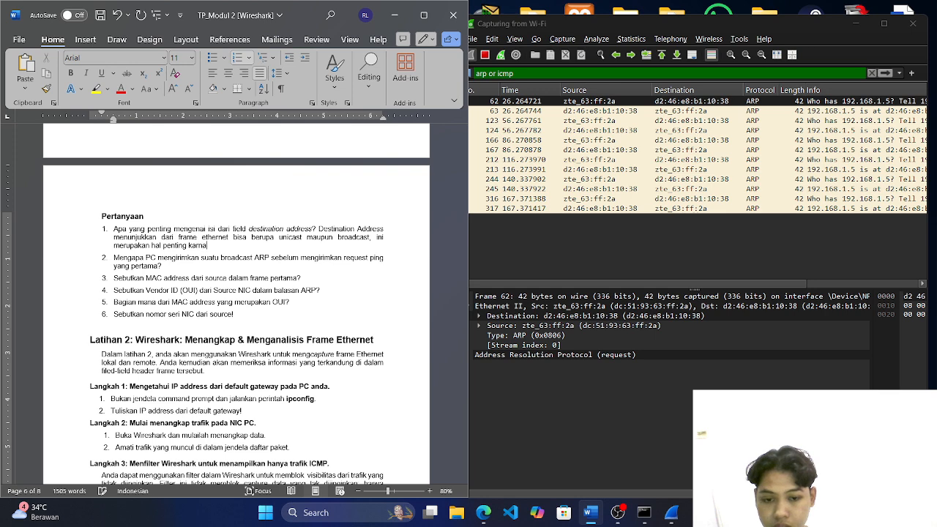
pyautogui.write('an')
pyautogui.write(' menerima dan')
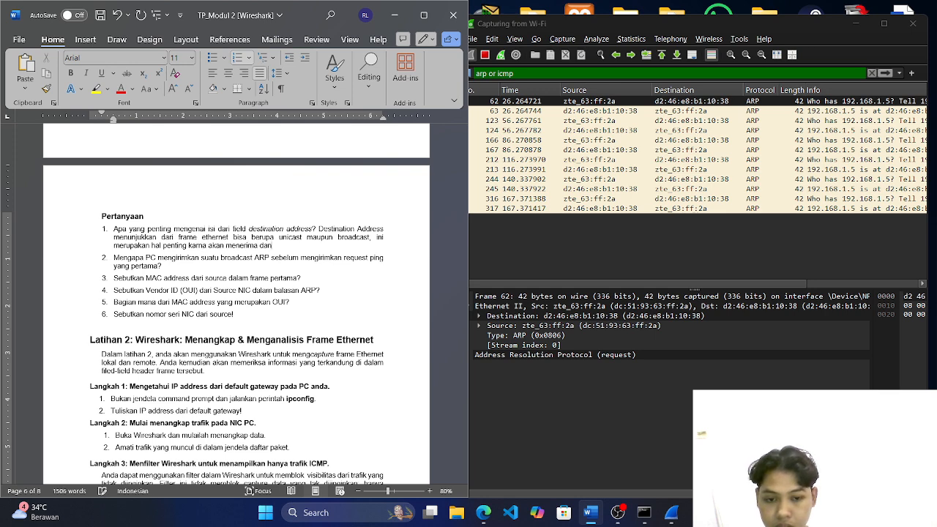
pyautogui.write(' memproses')
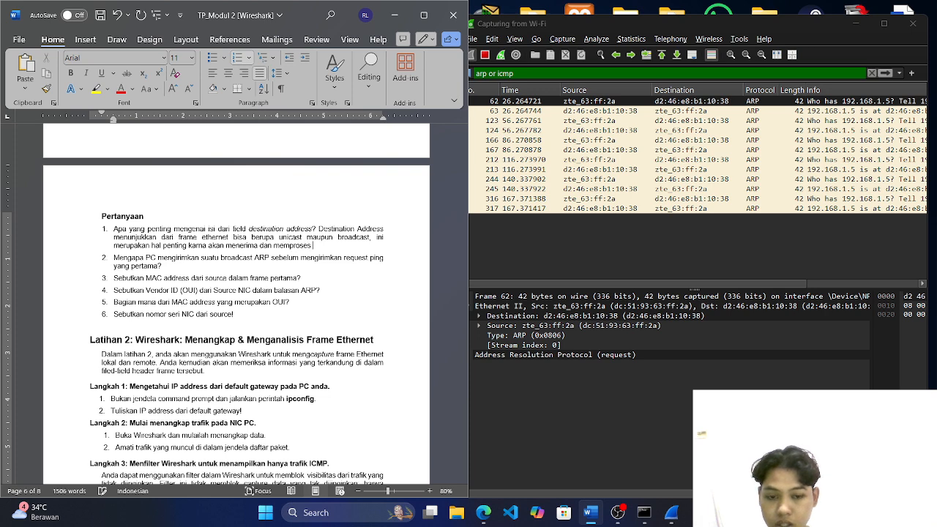
pyautogui.write(' frame')
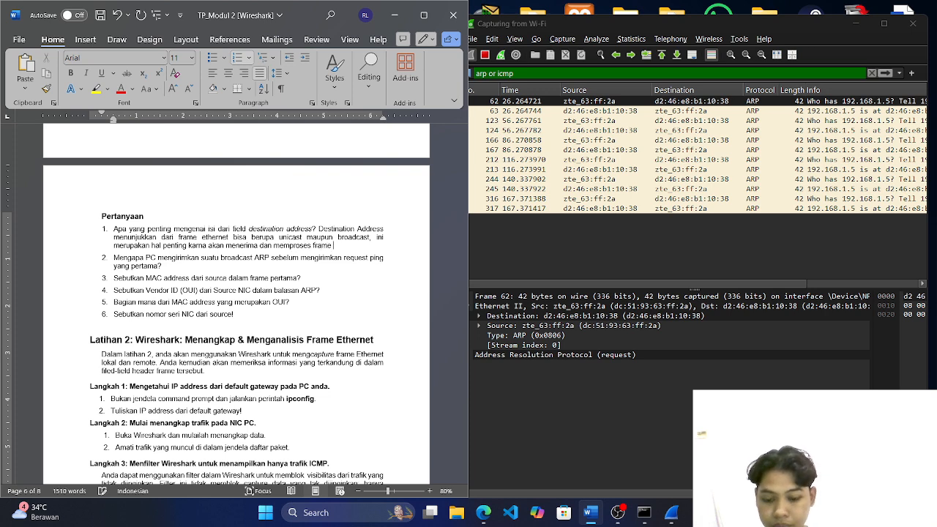
pyautogui.write(' tersebut')
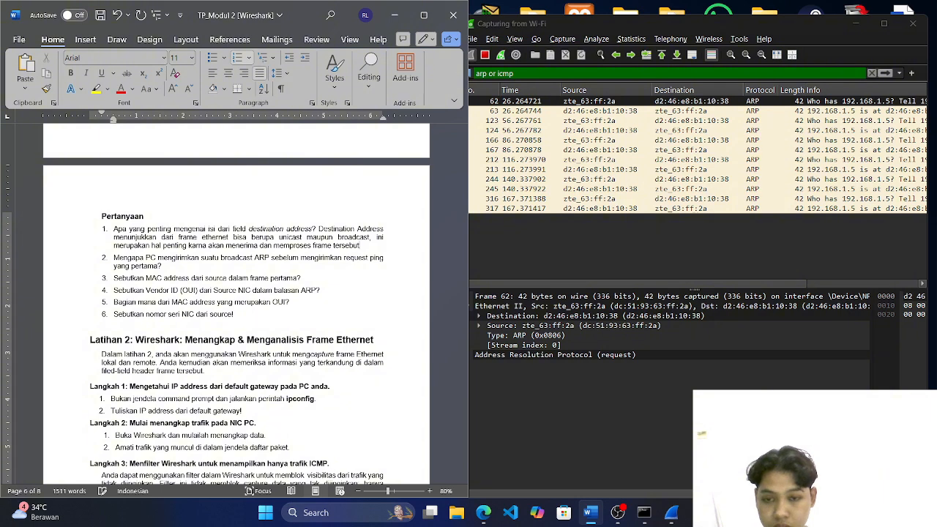
# Begin the answer after question 2 in the Pertanyaan list with "Karena PC belum mengethaui MAC Address dari IP tujuan"
pyautogui.click(171, 266)
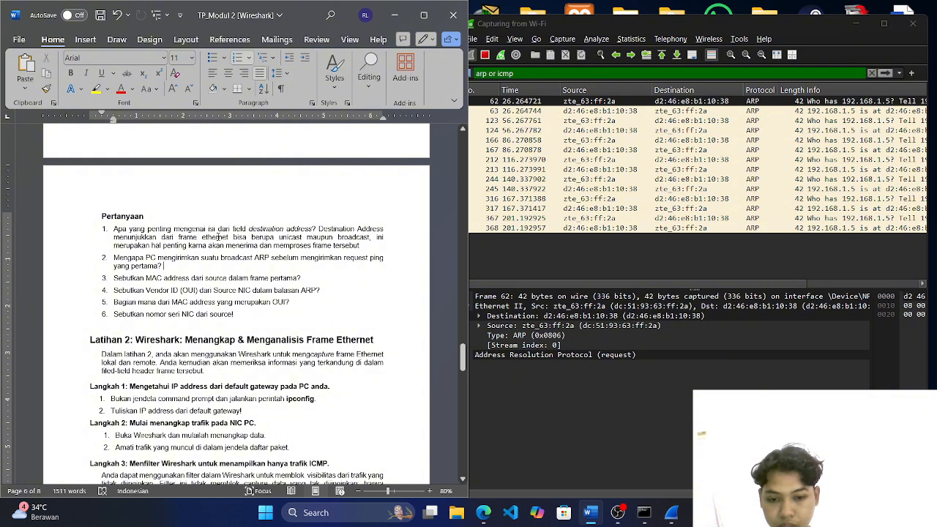
pyautogui.write('Karena')
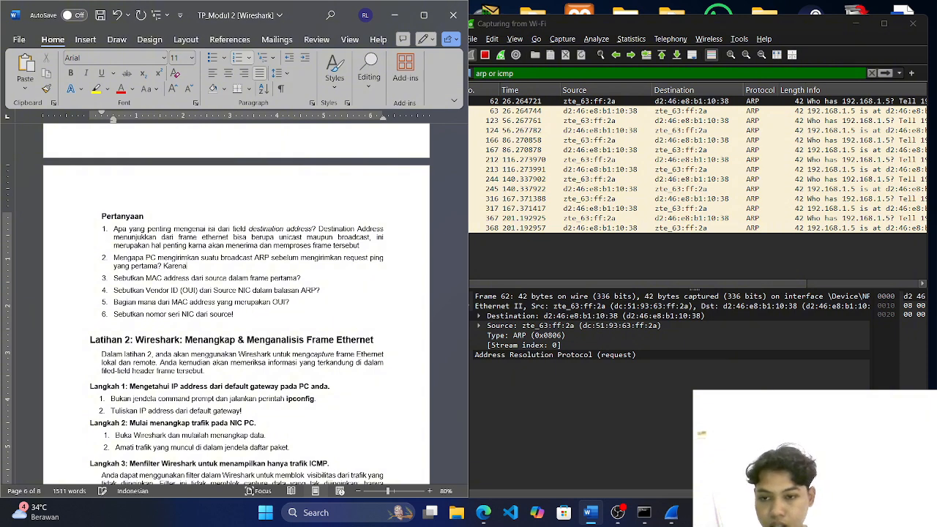
pyautogui.write(' PC bel')
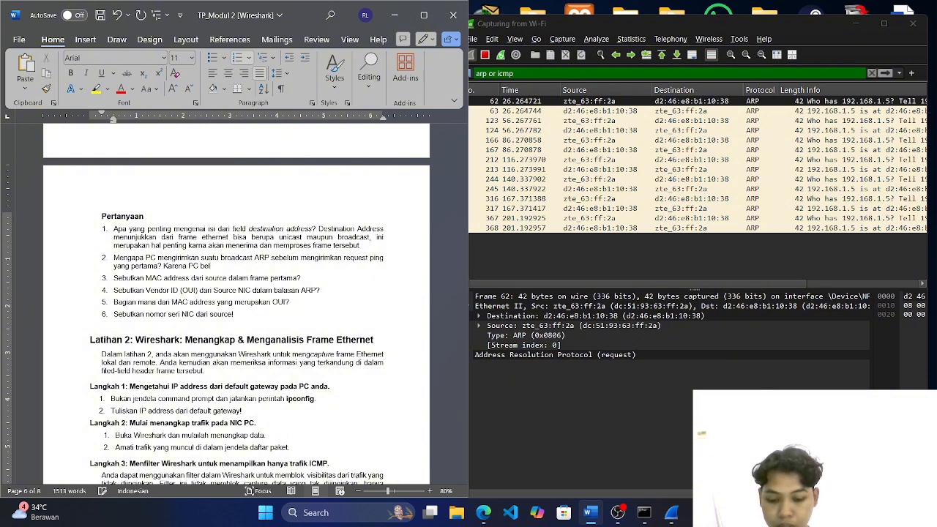
pyautogui.write('um mengetahui M')
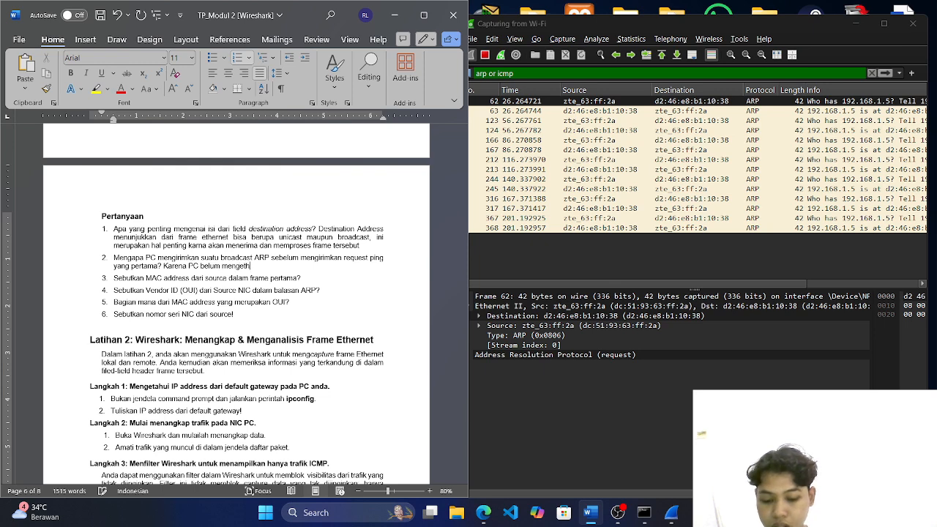
pyautogui.write('AC Ad')
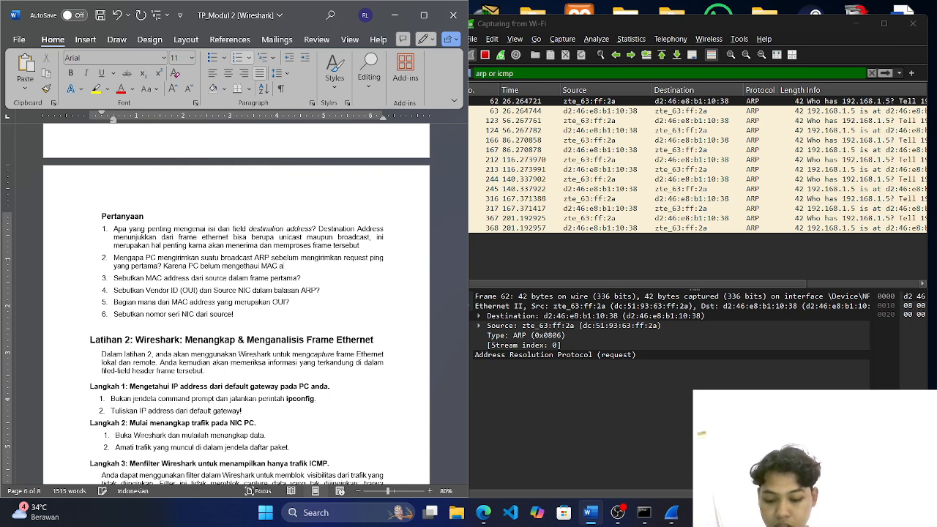
pyautogui.write('r')
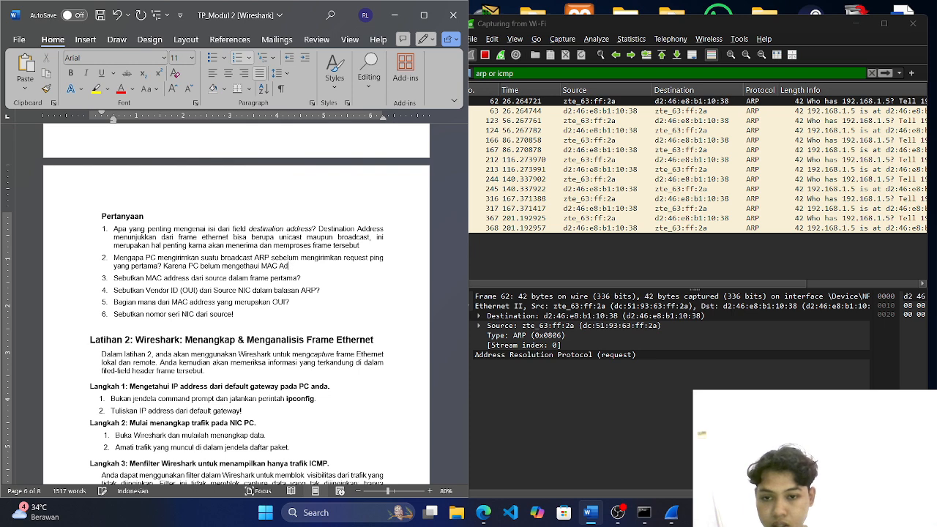
pyautogui.write('dress ')
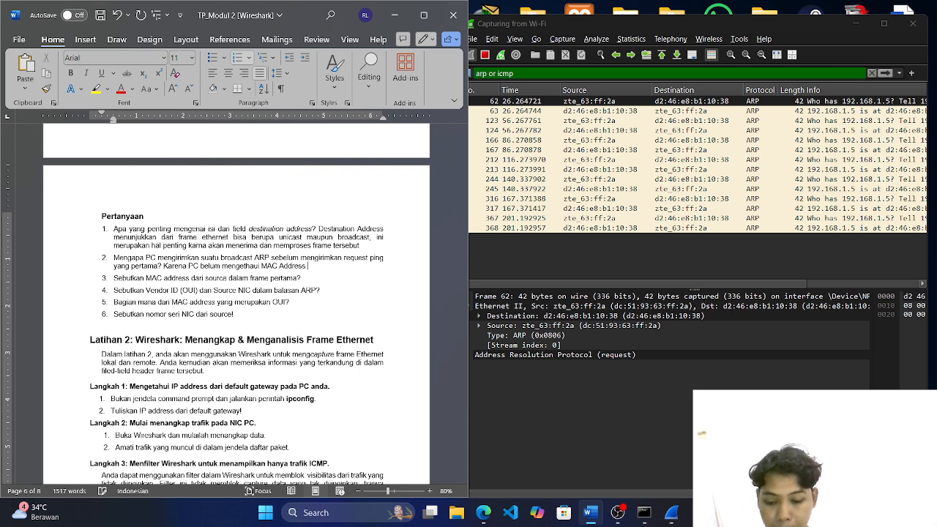
pyautogui.write('dari tujuan')
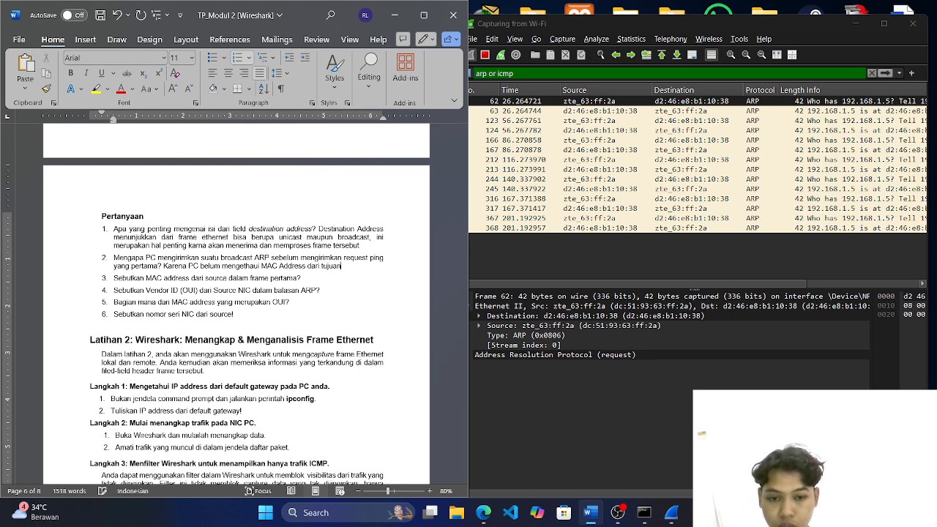
pyautogui.press('BackSpace')
pyautogui.press('BackSpace')
pyautogui.press('BackSpace')
pyautogui.press('BackSpace')
pyautogui.press('BackSpace')
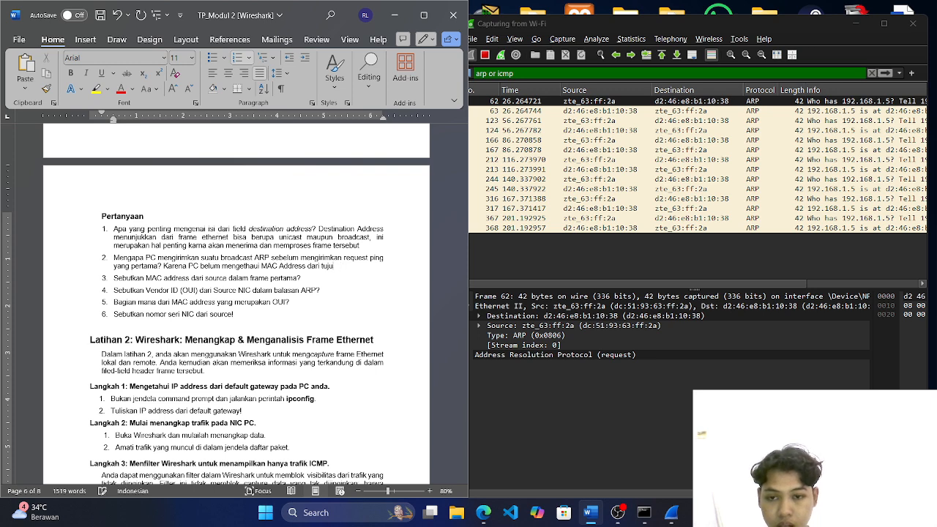
pyautogui.write('IP')
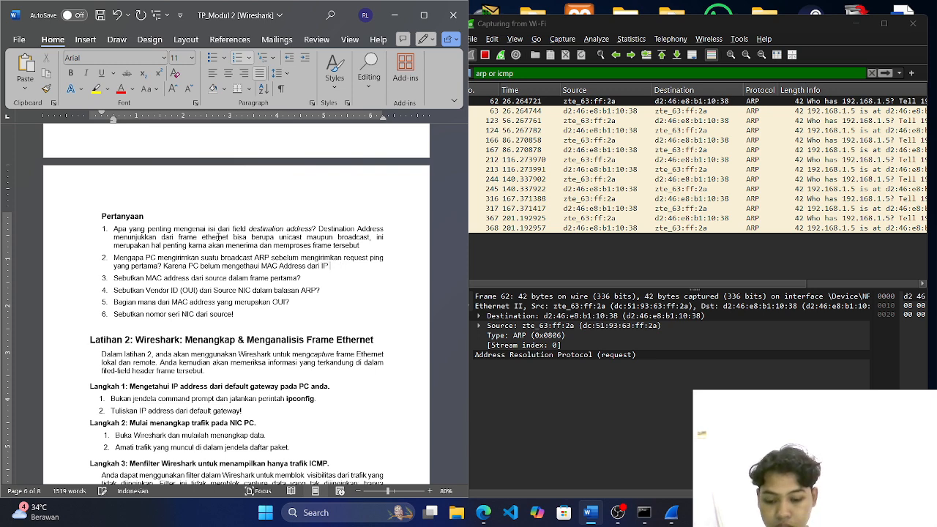
pyautogui.write(' tujuan ')
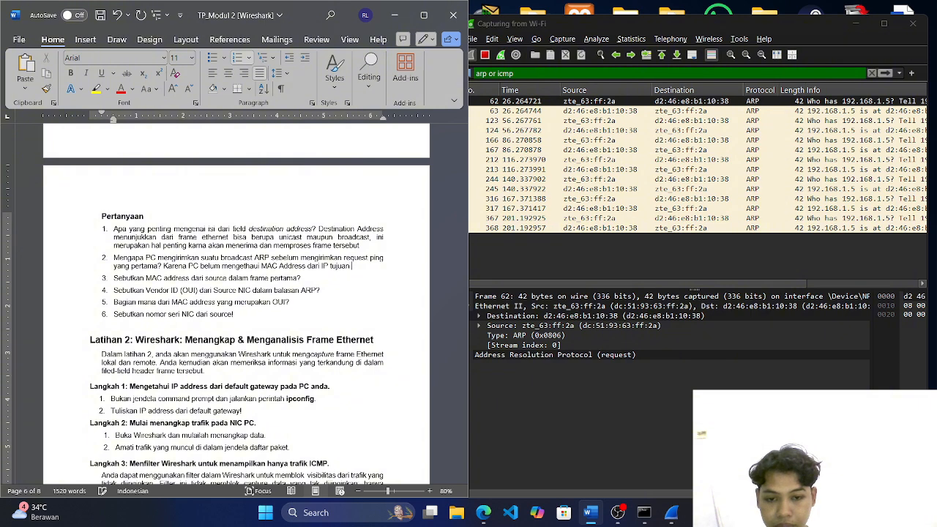
# Continue the answer to question 2 with "sehingga ARP digunakan untuk mencari MAC Address berdasarkan IP Address"
pyautogui.write('sehingga')
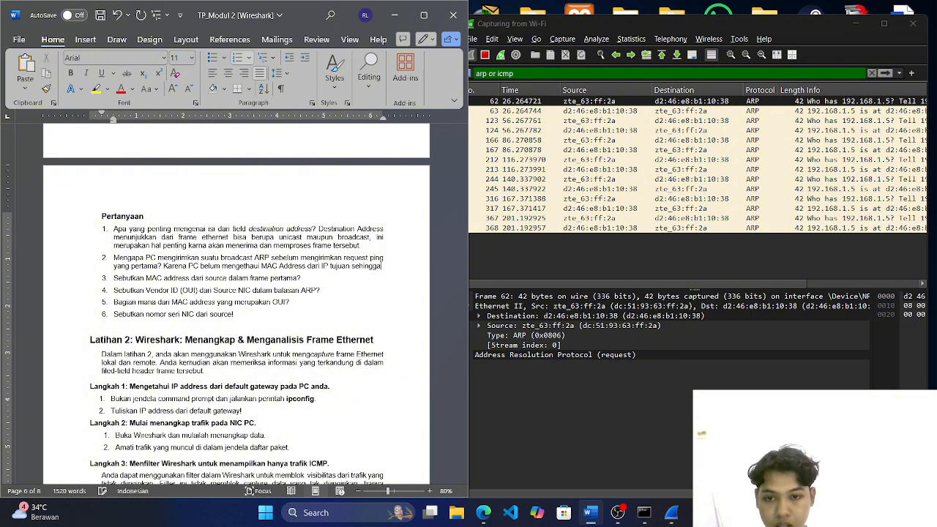
pyautogui.write(' A')
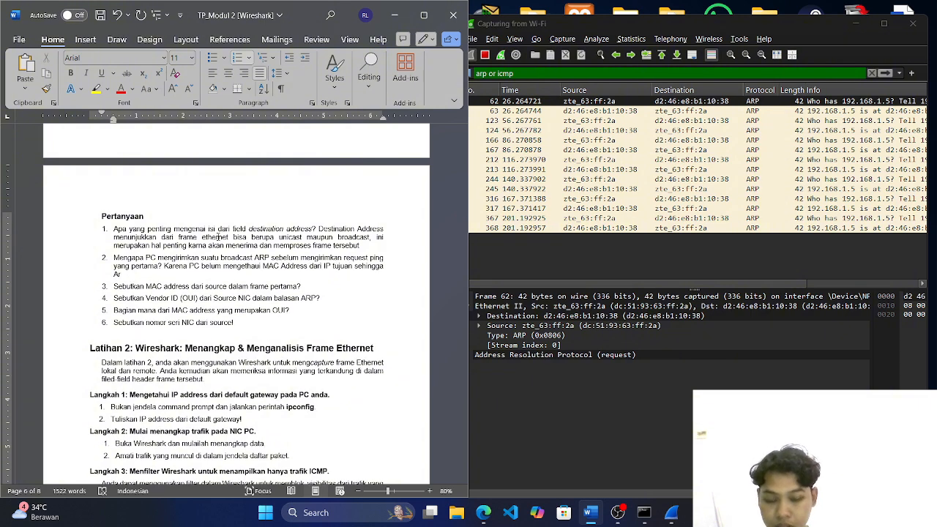
pyautogui.write('RP diguna')
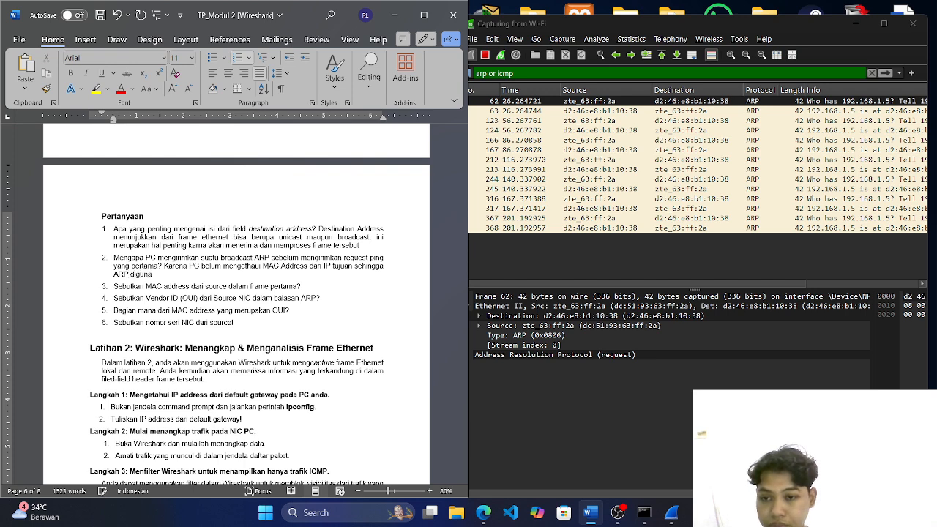
pyautogui.write('kan untuk ')
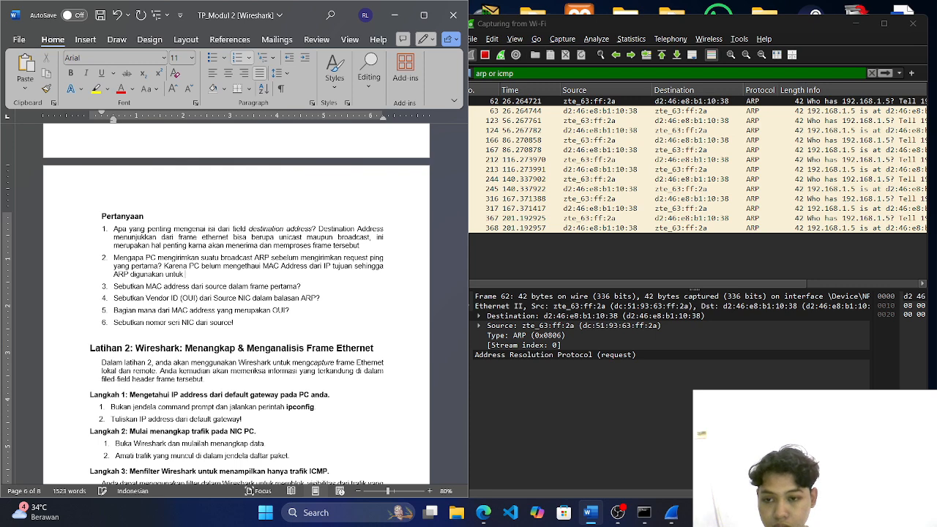
pyautogui.write('menicari ')
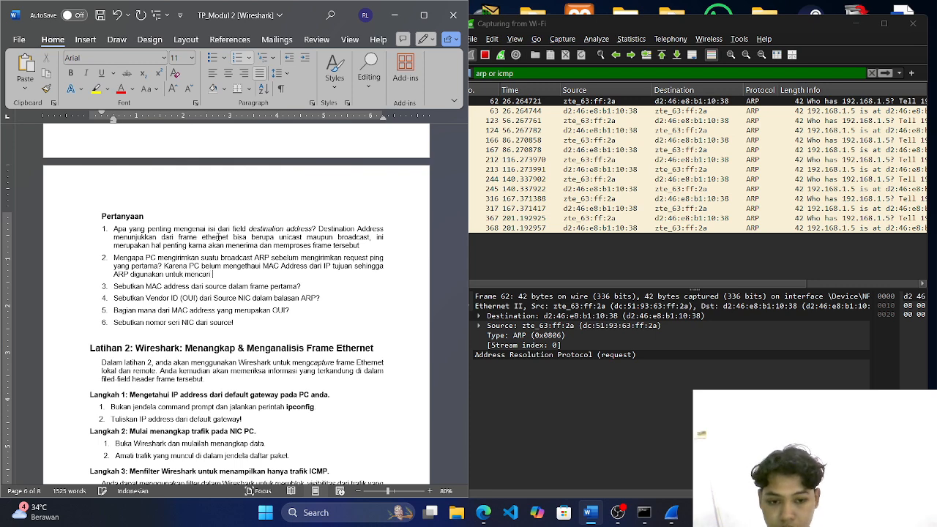
pyautogui.write('MAC')
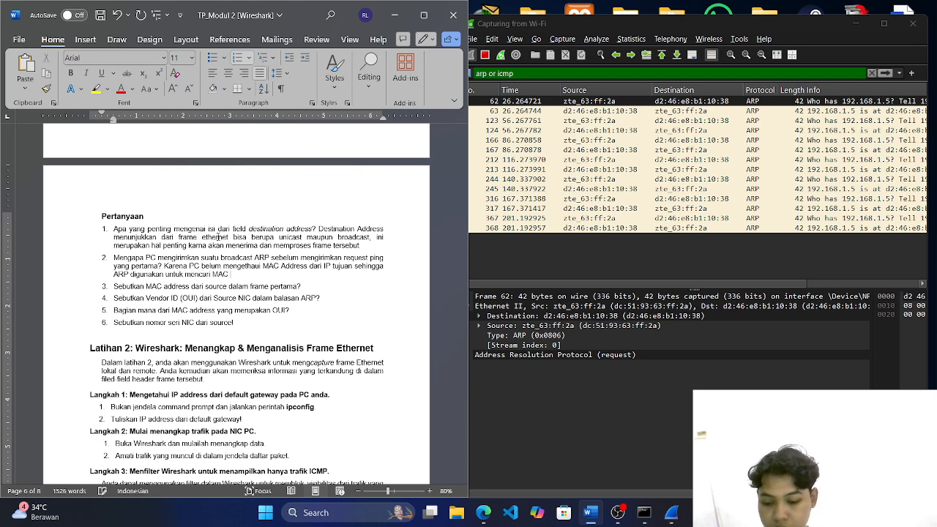
pyautogui.write(' Address')
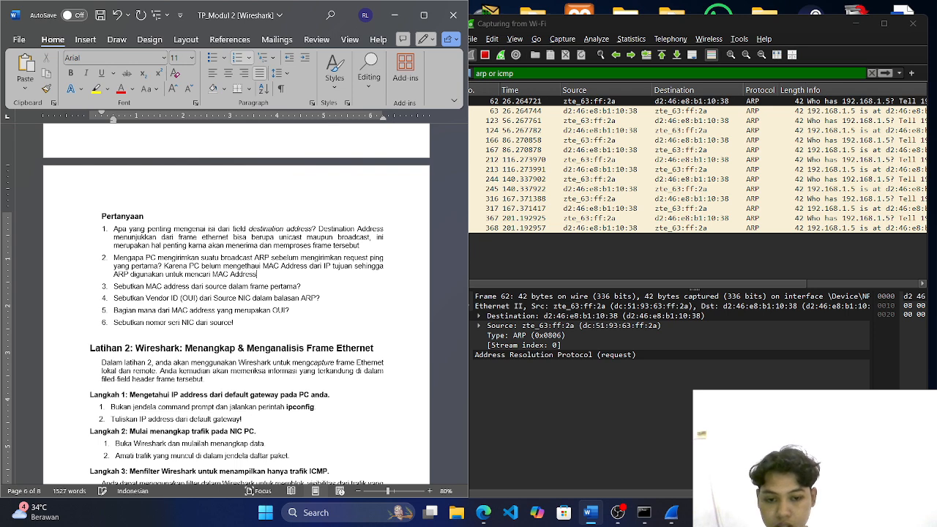
pyautogui.write(' berdasarka')
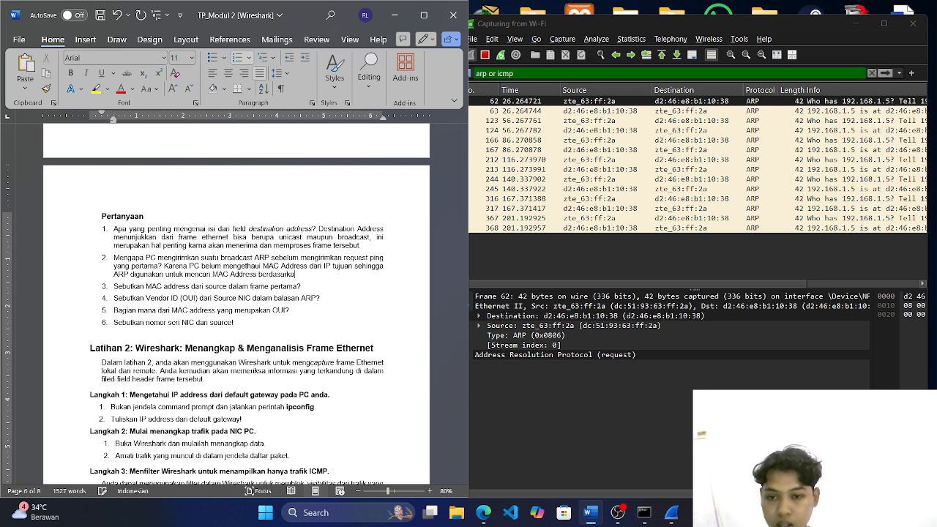
pyautogui.write('n IP Address')
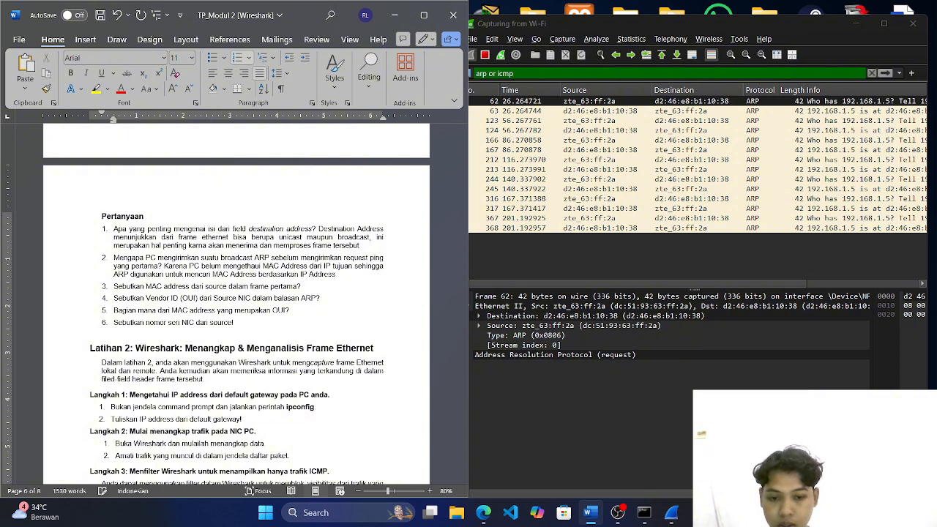
# Extend the answer to question 2 with "agar broadcast ASRP bisa merespons"
pyautogui.write(' agar')
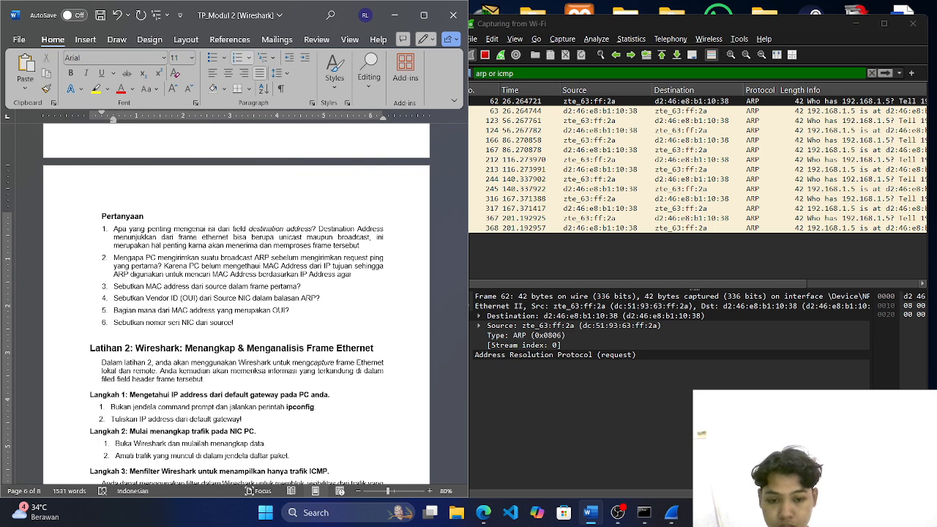
pyautogui.write(' bo')
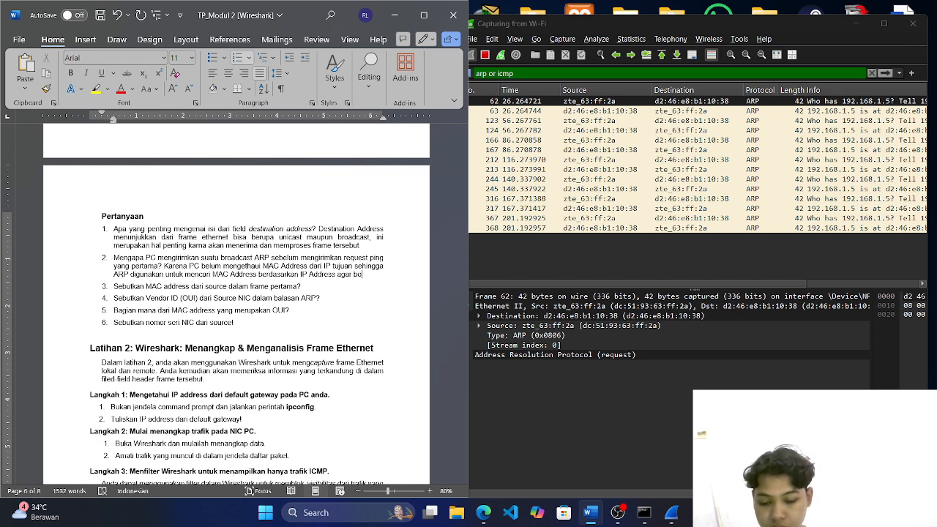
pyautogui.press('BackSpace')
pyautogui.write('roadcast AD')
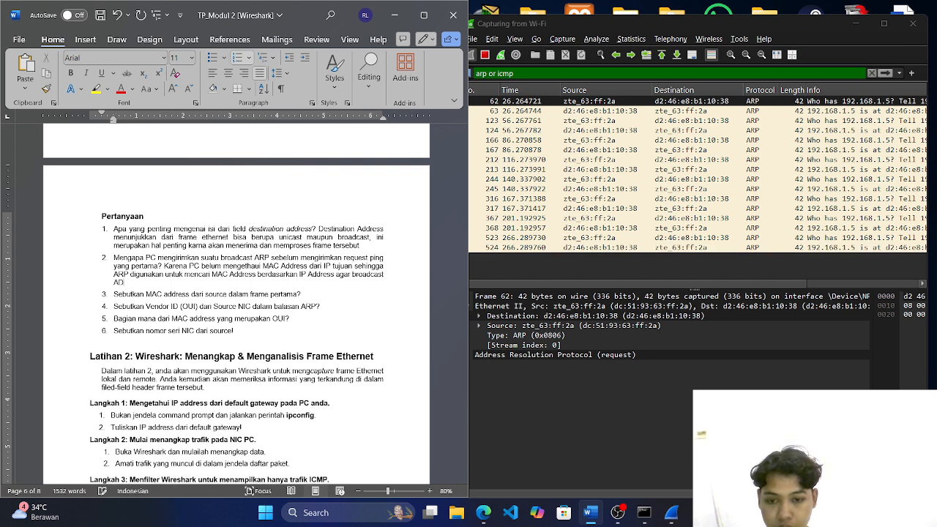
pyautogui.press('BackSpace')
pyautogui.write('SR')
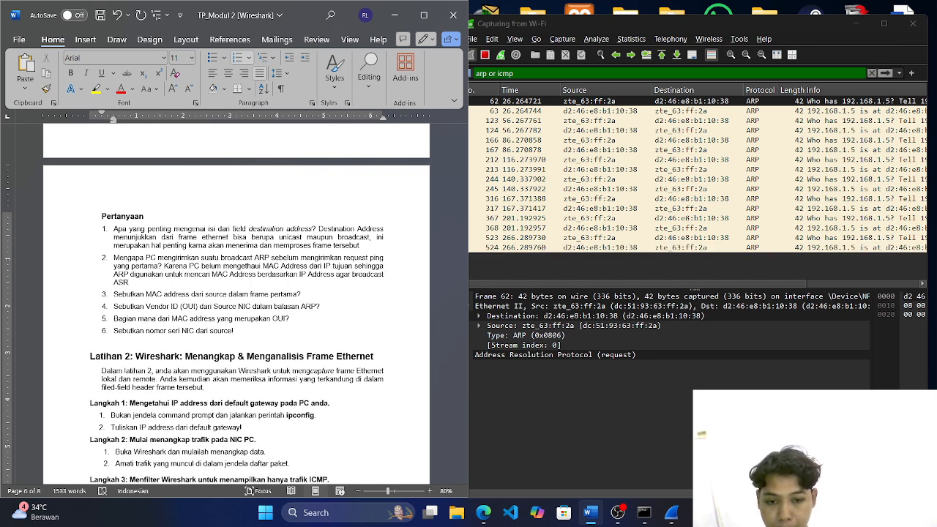
pyautogui.write('P bisa ')
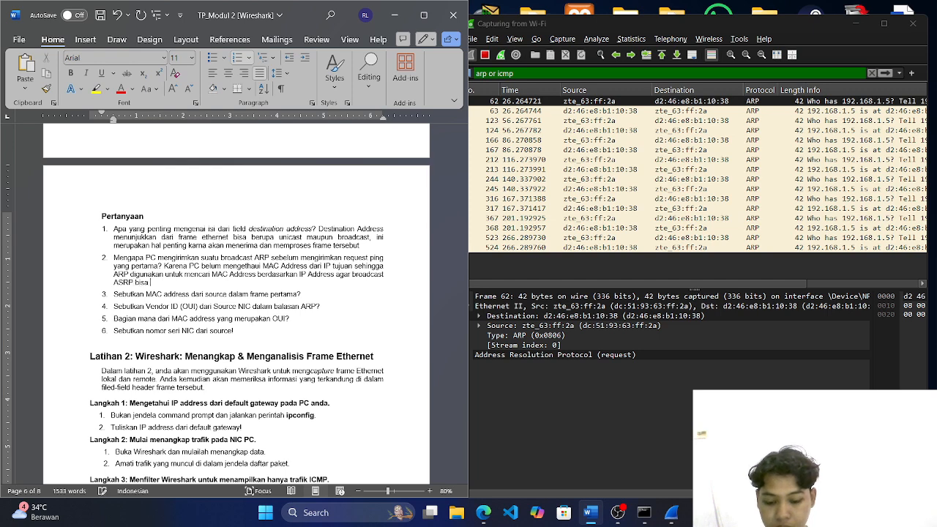
pyautogui.write('merens')
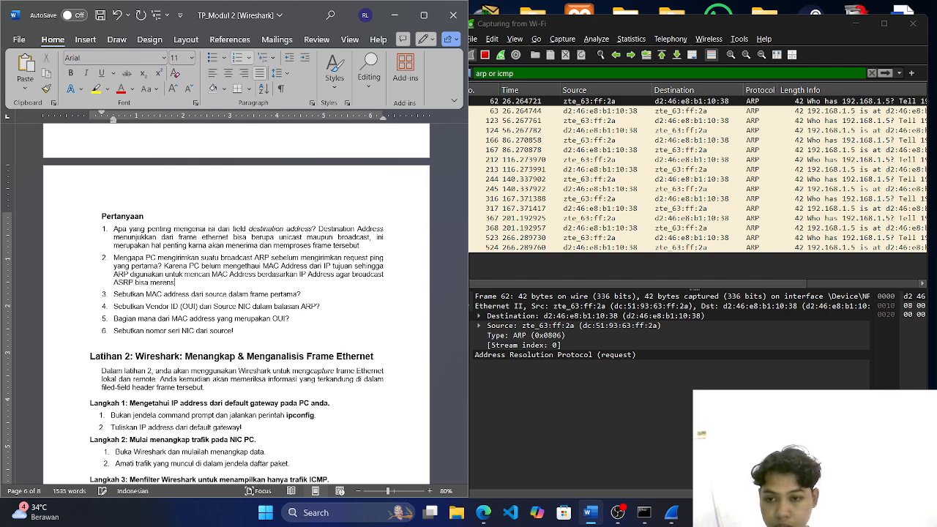
pyautogui.write('po')
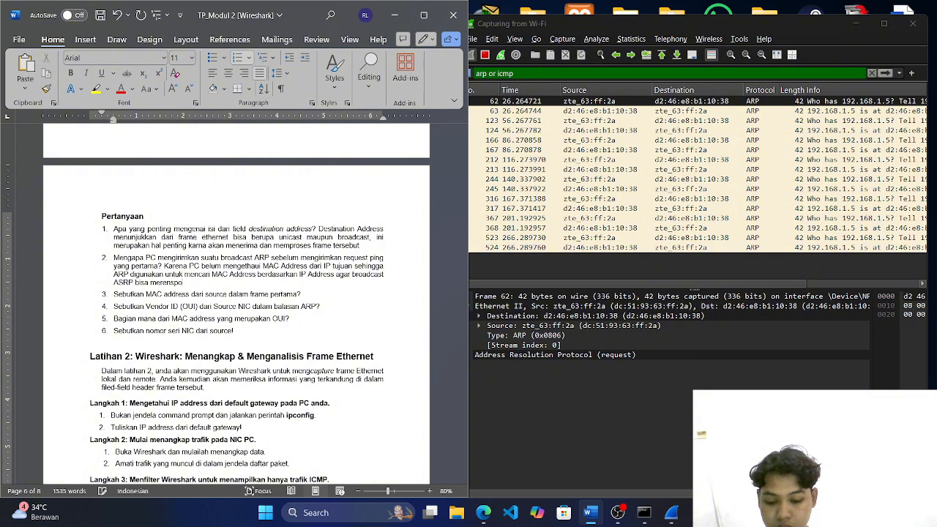
pyautogui.press('BackSpace')
pyautogui.press('BackSpace')
pyautogui.press('BackSpace')
pyautogui.press('BackSpace')
pyautogui.write('spons d')
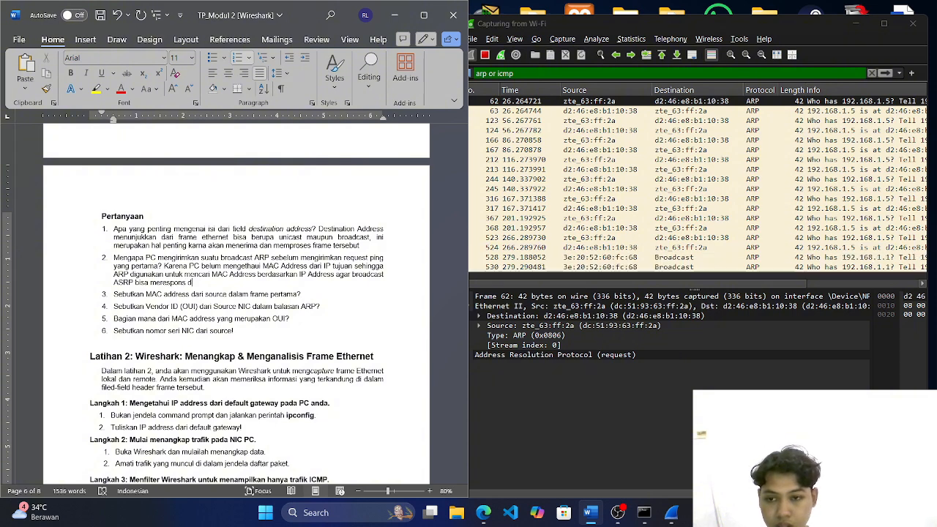
# Finish the answer to question 2 with "dan perangkat IP akan mengirimkan ARP reply"
pyautogui.write('an pera')
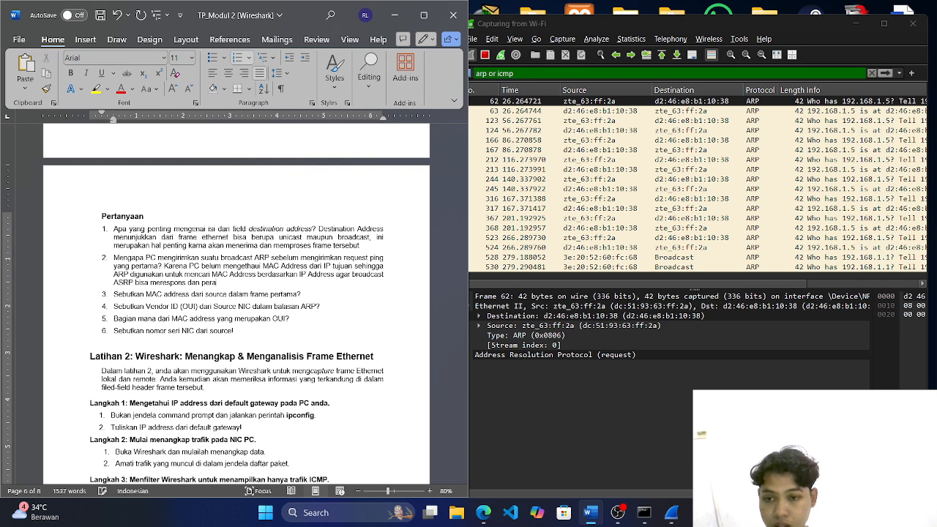
pyautogui.write('ngkat')
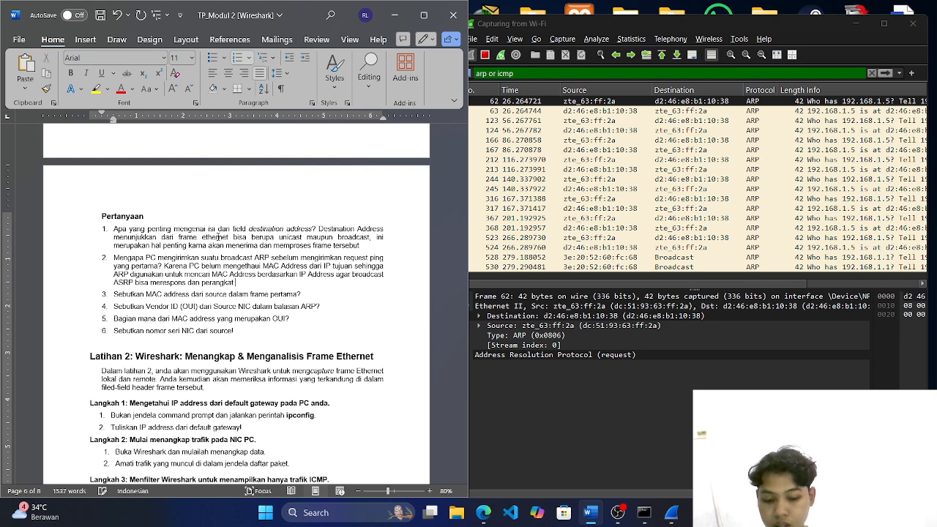
pyautogui.write(' IP')
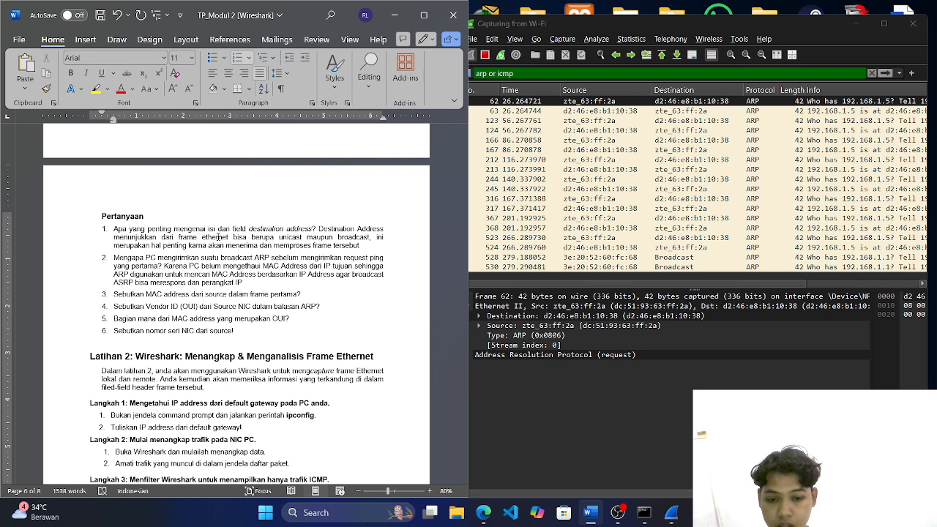
pyautogui.write(' akan meng')
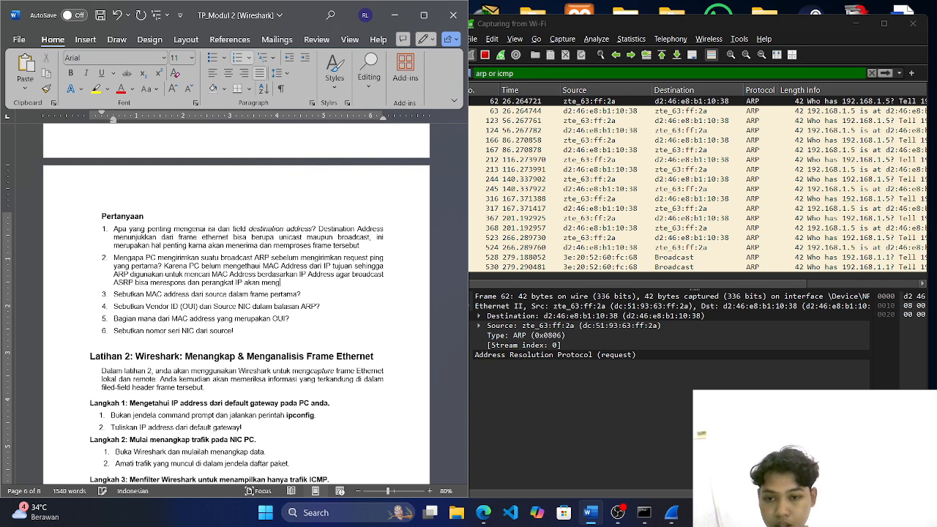
pyautogui.write('irimkan A')
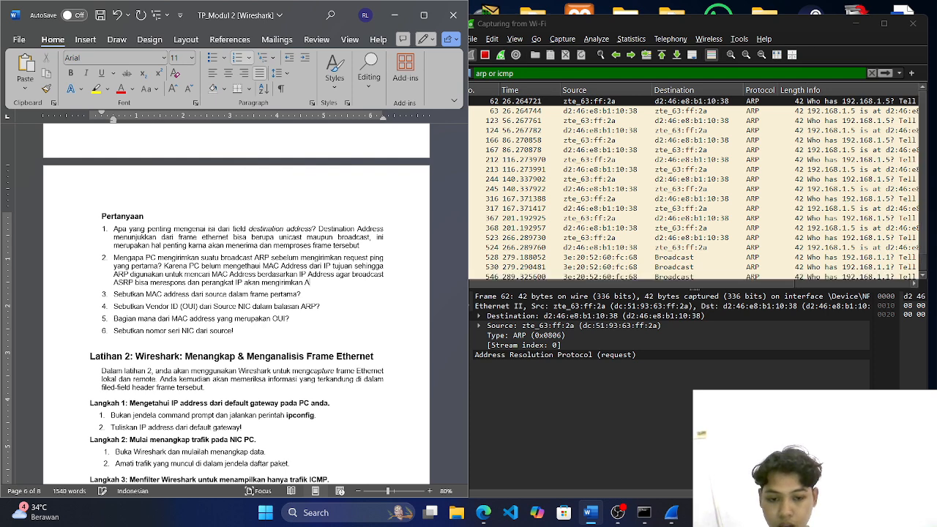
pyautogui.write('RP rep')
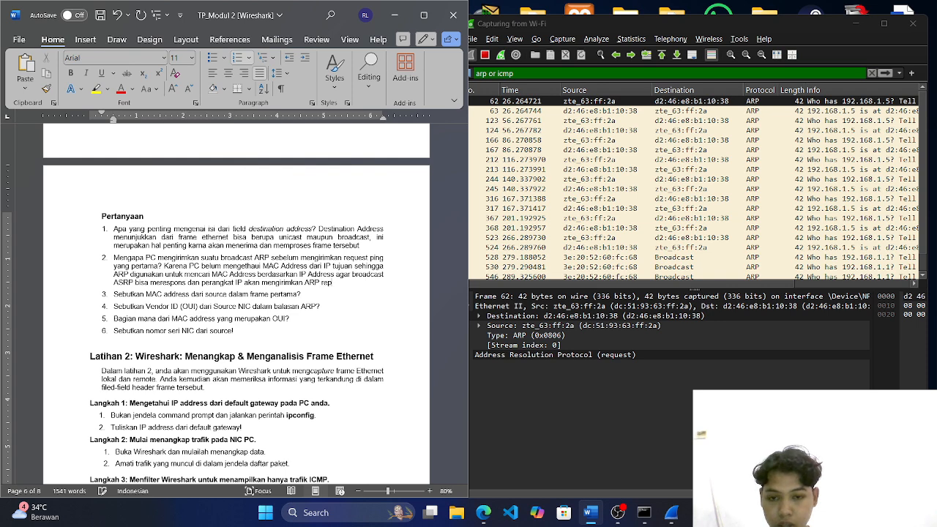
pyautogui.write('ly')
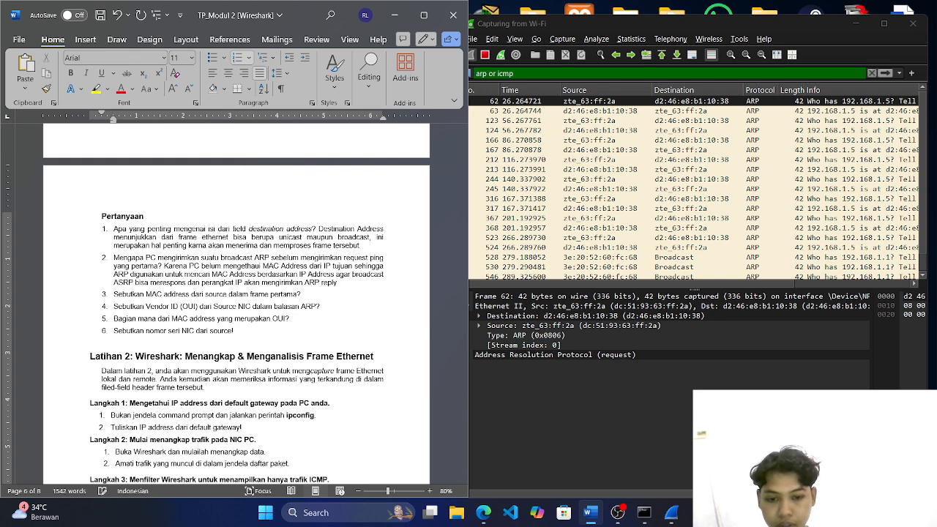
# Finish the answer to question 2 with "berisi MAC" and answer question 3 with the MAC address d2:46:e8:b1:10:38
pyautogui.write(' be')
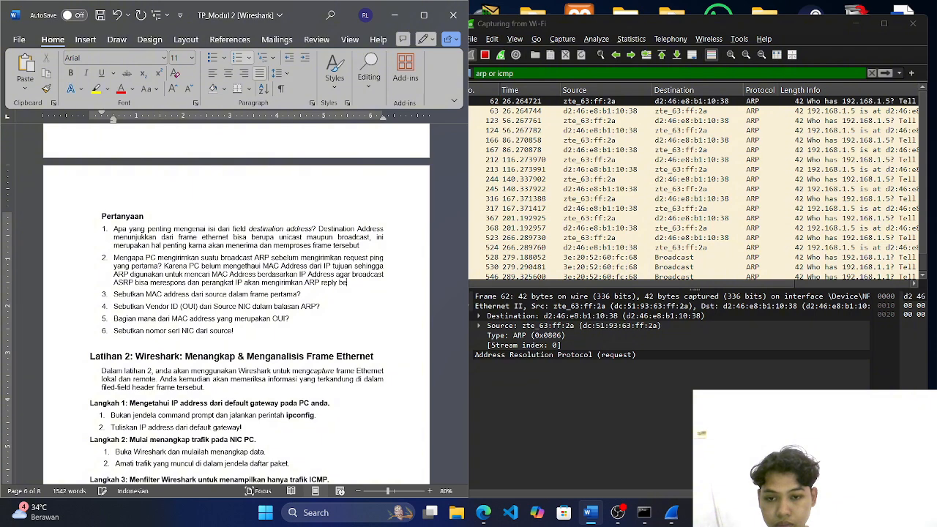
pyautogui.write('risi MAC')
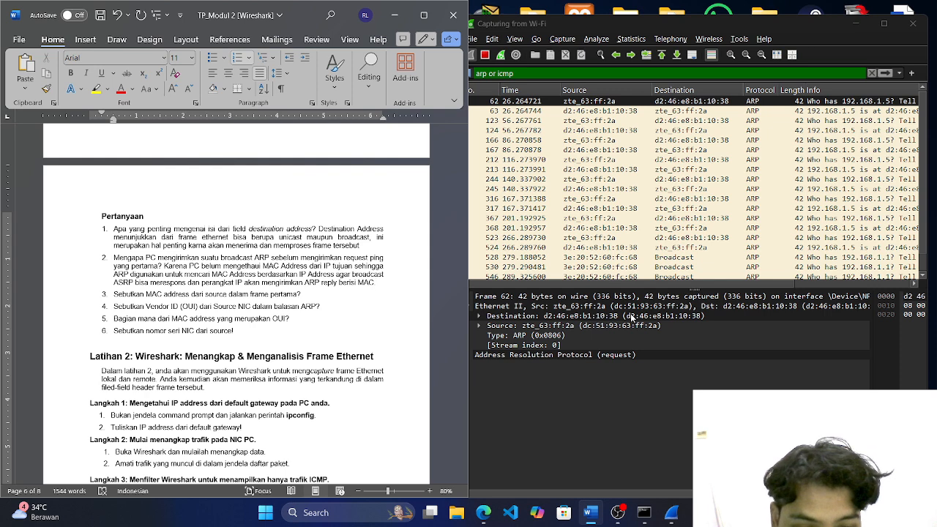
pyautogui.click(338, 295)
pyautogui.write('d2:')
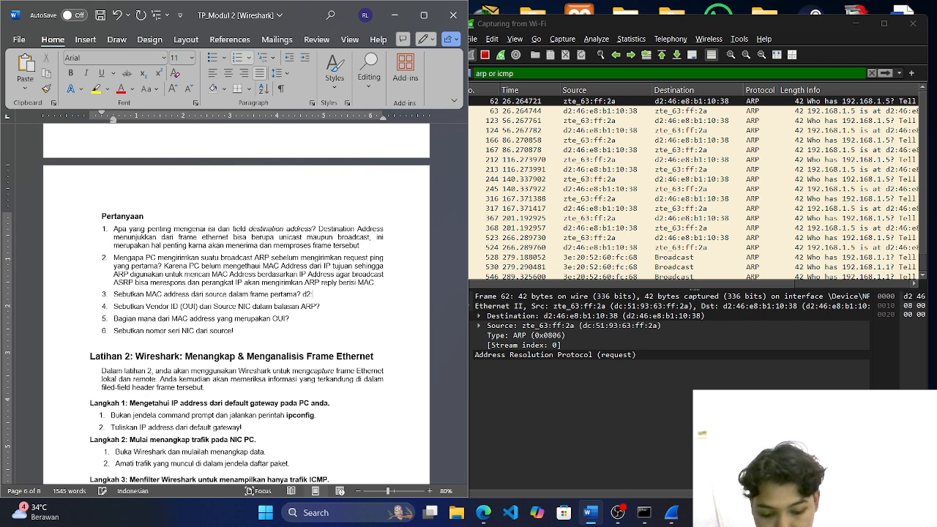
pyautogui.write('46')
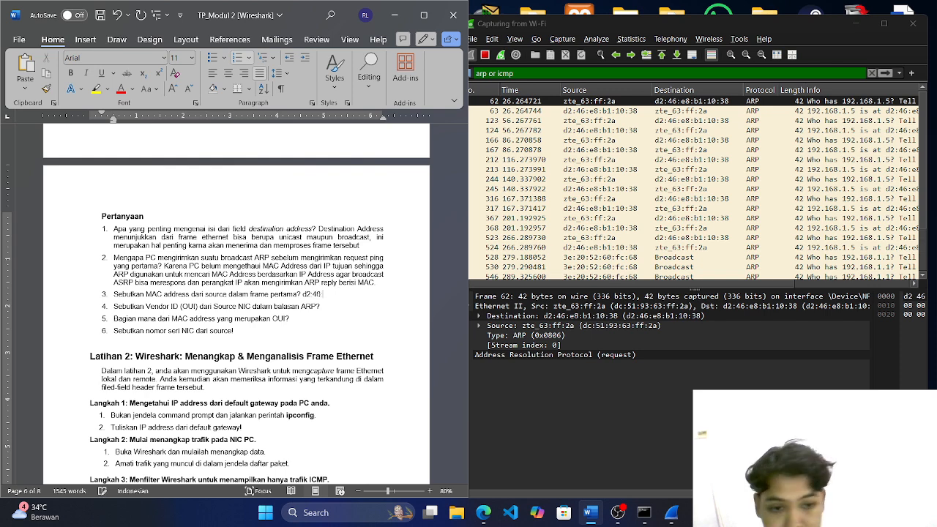
pyautogui.write(':e8')
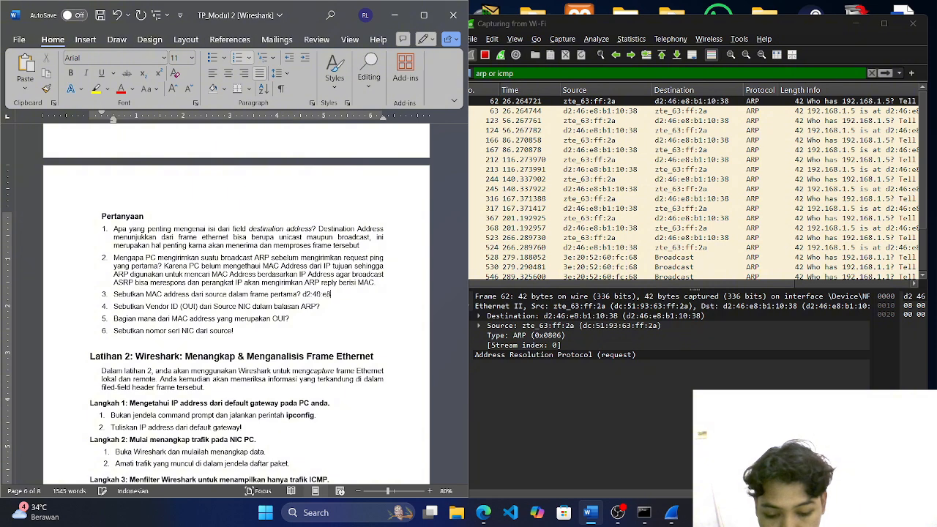
pyautogui.write(':b')
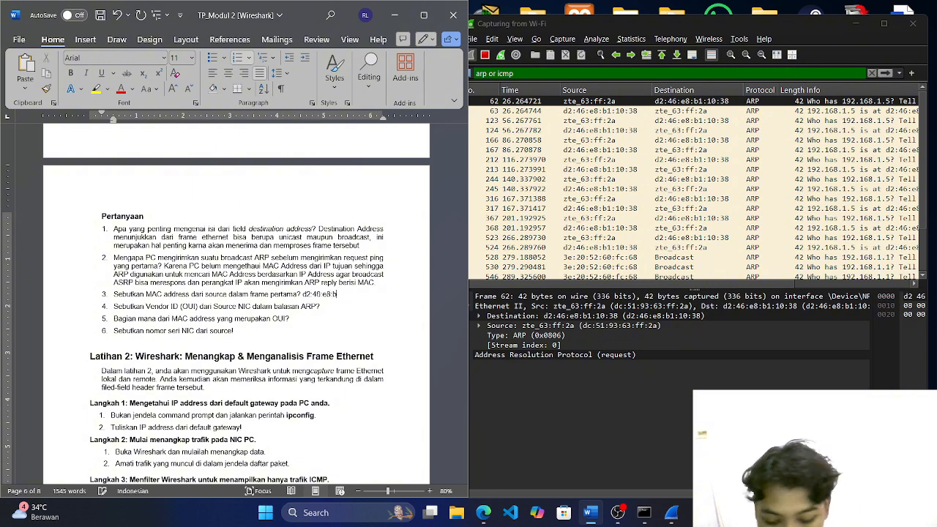
pyautogui.write('1:')
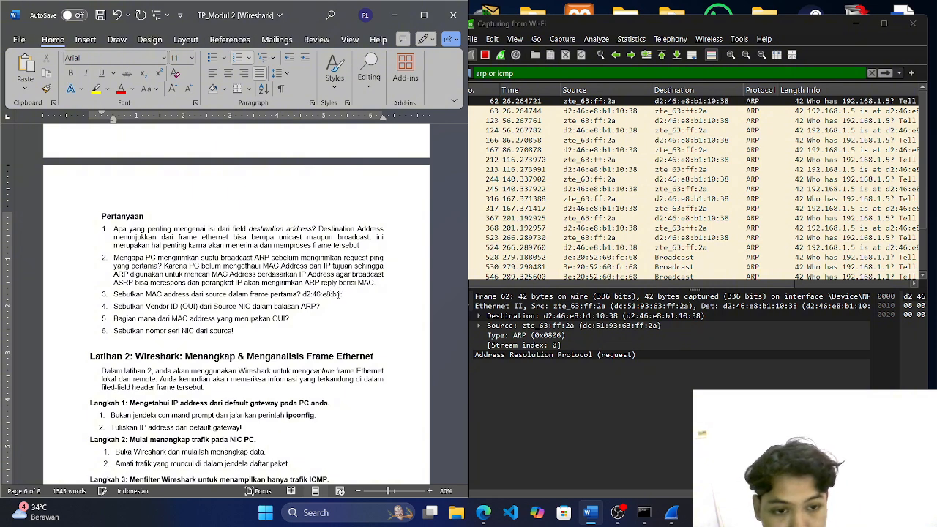
pyautogui.write('10:38')
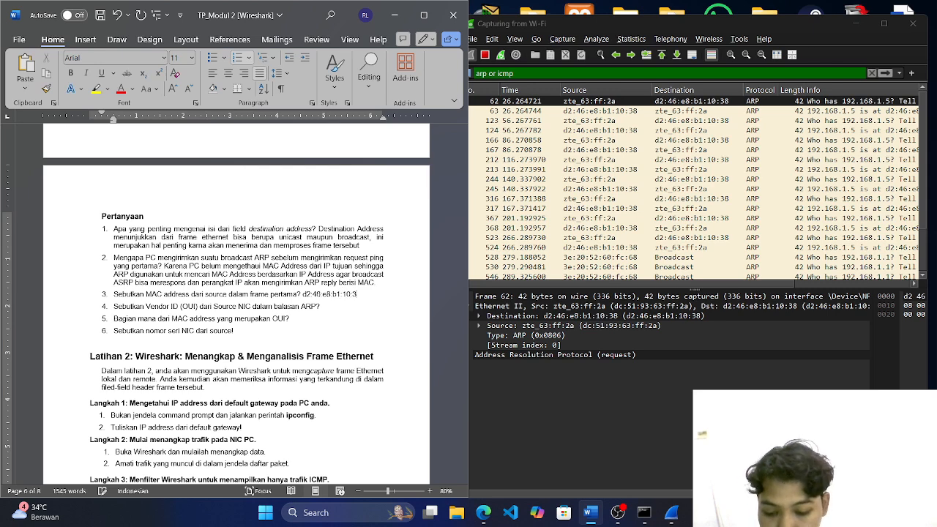
# Copy the OUI portion d2:46:e8 from answer 3 and paste it as the answer to questions 4 and 5
pyautogui.click(325, 308)
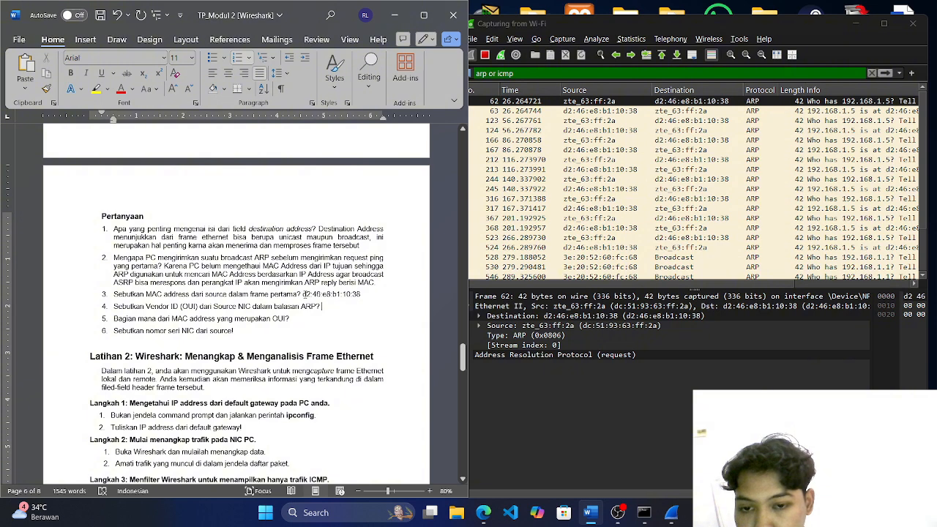
pyautogui.moveTo(306, 294); pyautogui.dragTo(333, 294)
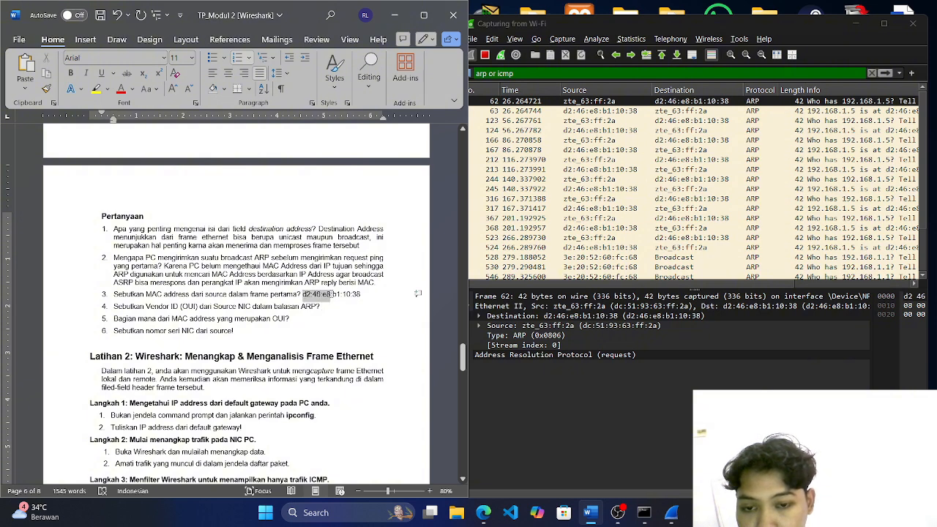
pyautogui.click(329, 306)
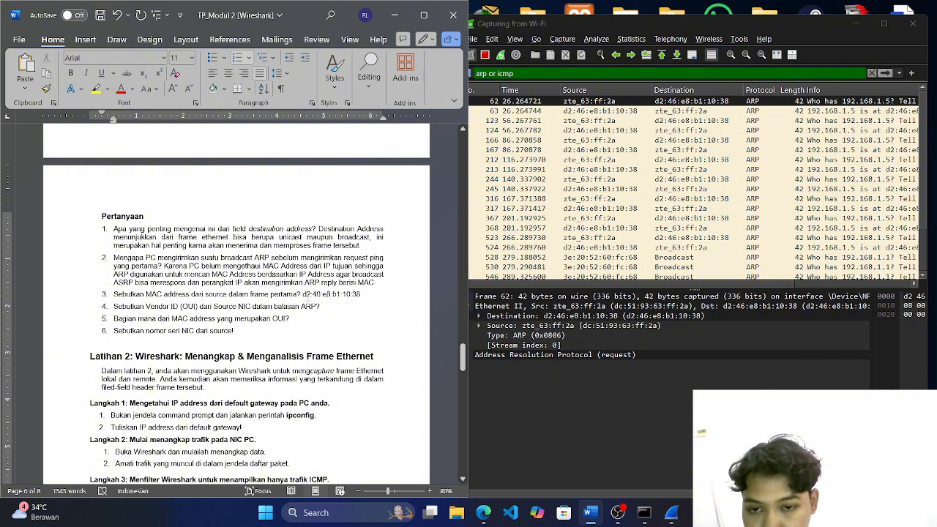
pyautogui.moveTo(303, 294); pyautogui.dragTo(328, 295)
pyautogui.hotkey('ctrl', 'c')
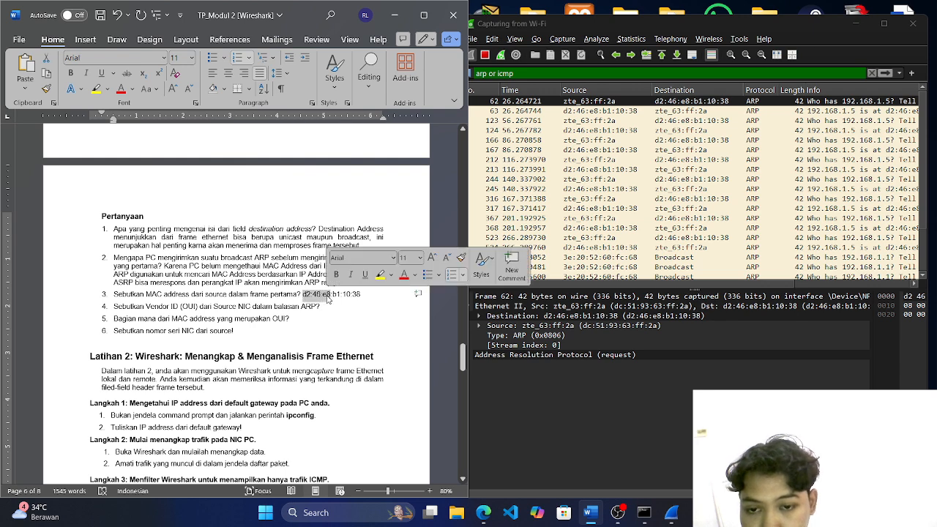
pyautogui.click(333, 308)
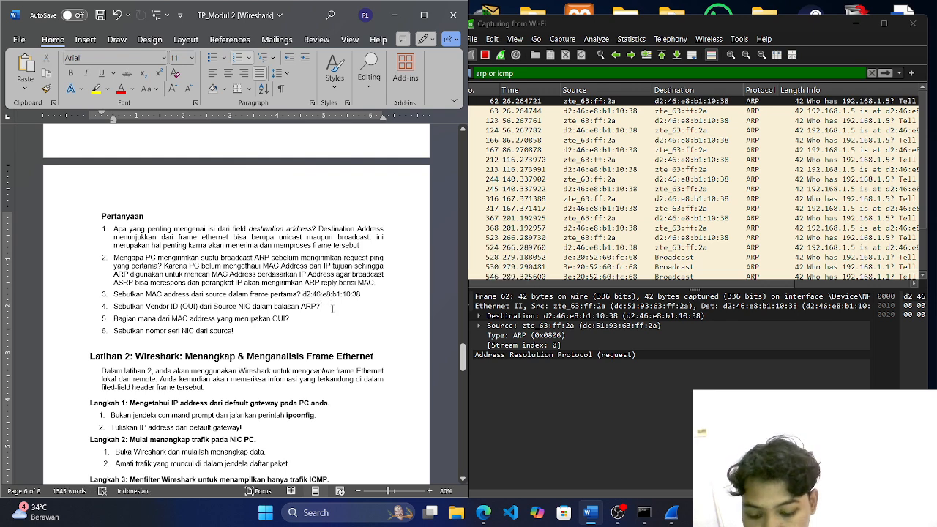
pyautogui.hotkey('ctrl', 'v')
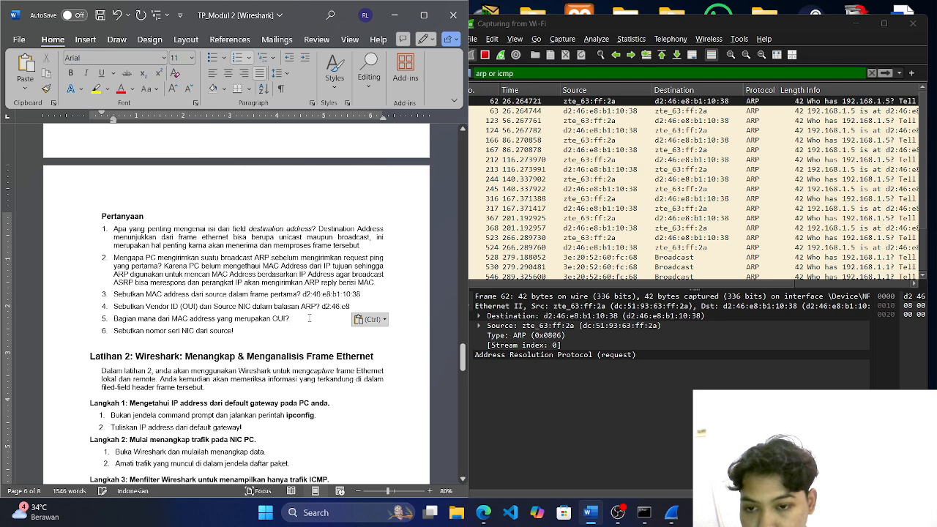
pyautogui.click(309, 318)
pyautogui.hotkey('ctrl', 'v')
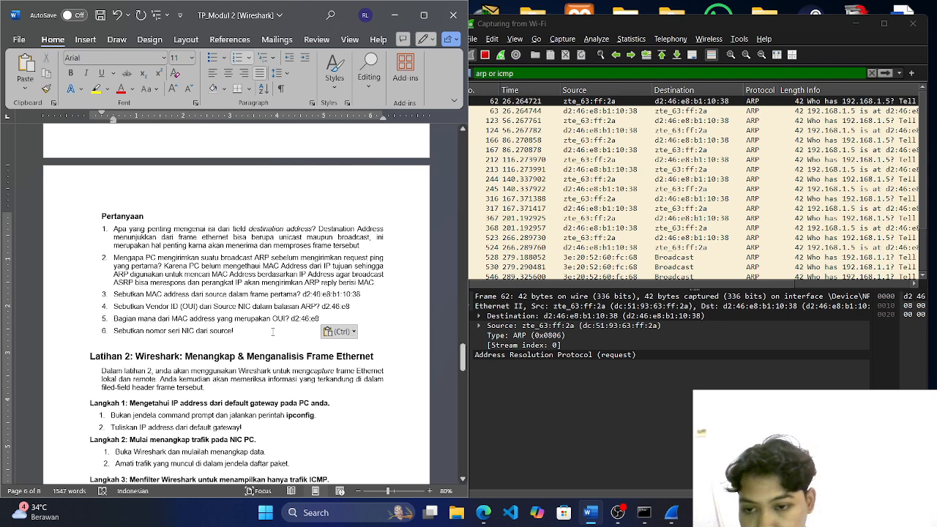
# Copy b1:10:38 from the MAC address in answer 3 and paste it as the NIC serial number answer to question 6
pyautogui.click(273, 332)
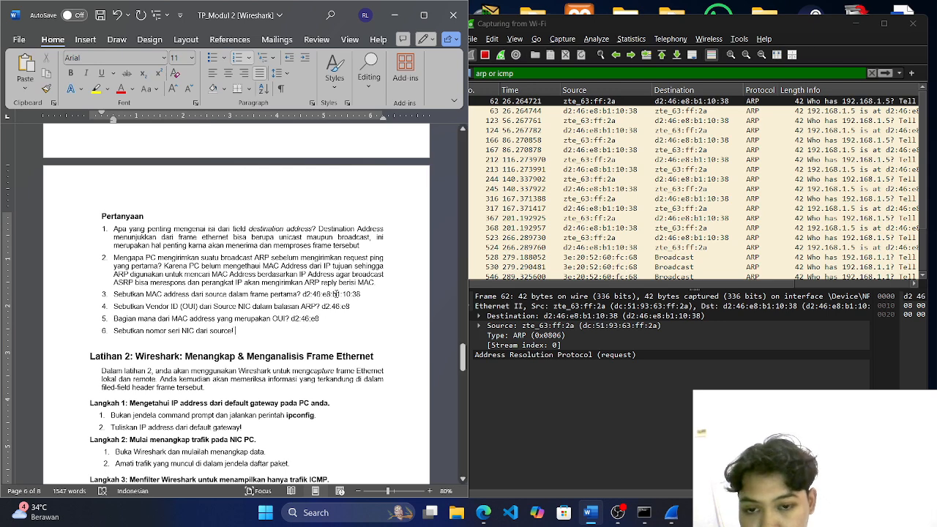
pyautogui.moveTo(333, 294); pyautogui.dragTo(361, 298)
pyautogui.hotkey('ctrl', 'c')
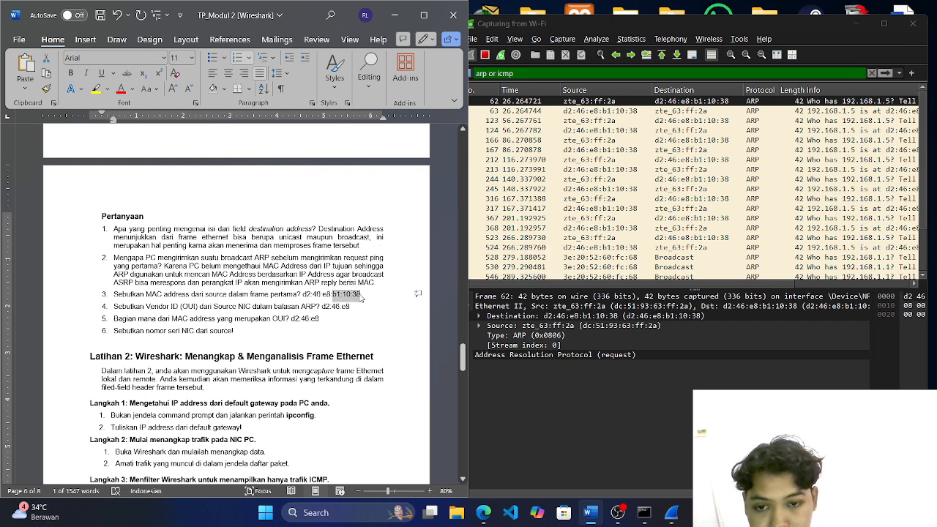
pyautogui.click(269, 334)
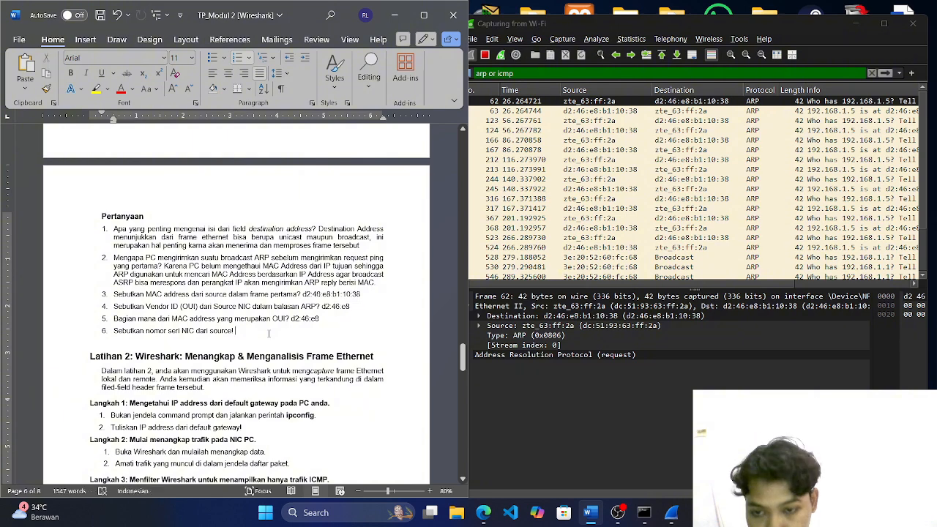
pyautogui.hotkey('ctrl', 'v')
# Switch to Command Prompt and run ipconfig to look up the default gateway for Latihan 2, Langkah 1
pyautogui.scroll(-5, 227, 285)
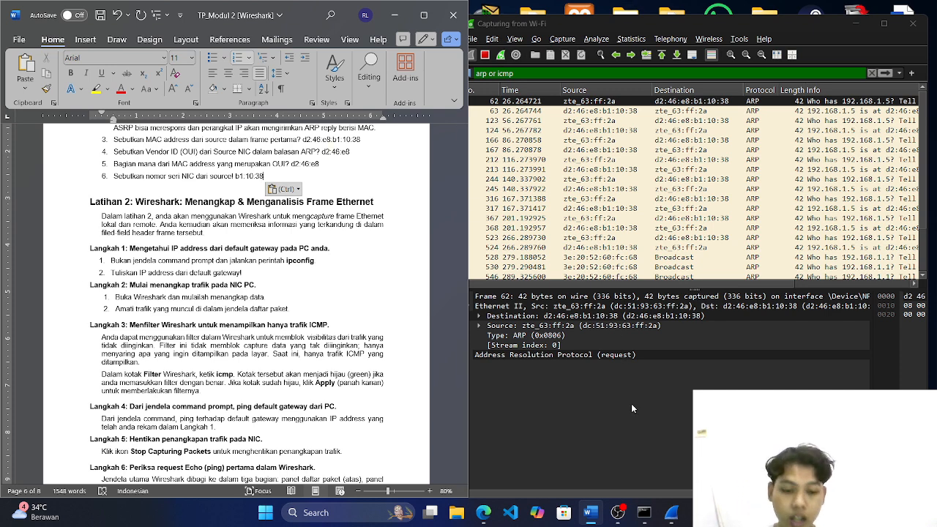
pyautogui.moveTo(644, 512)
pyautogui.click(655, 431)
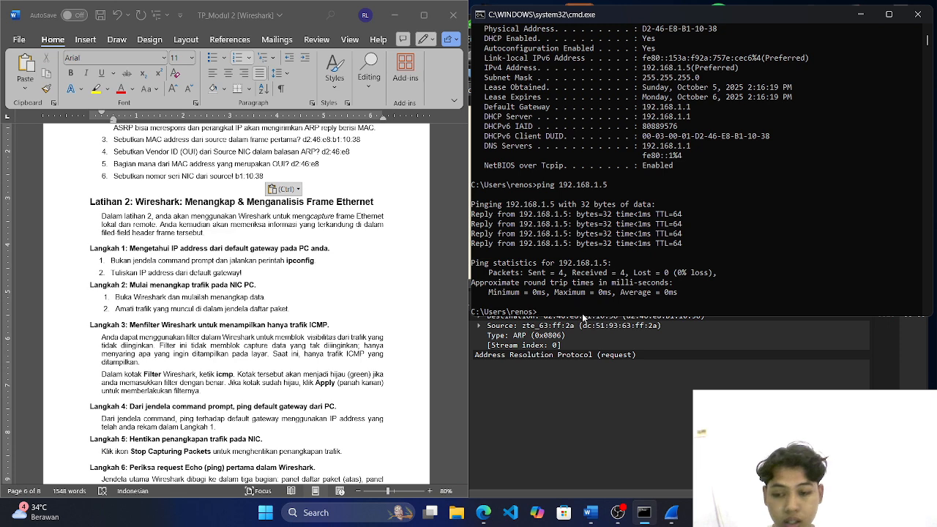
pyautogui.write('ipconfig')
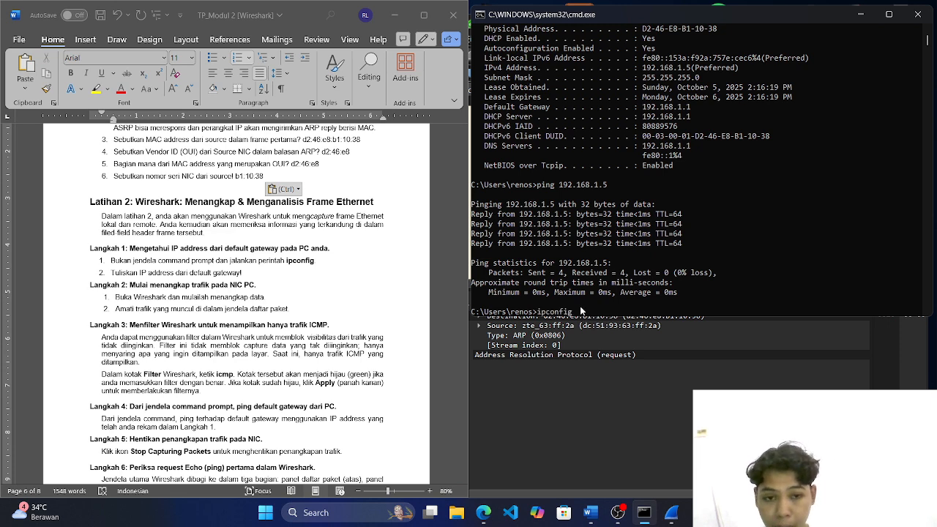
pyautogui.press('Return')
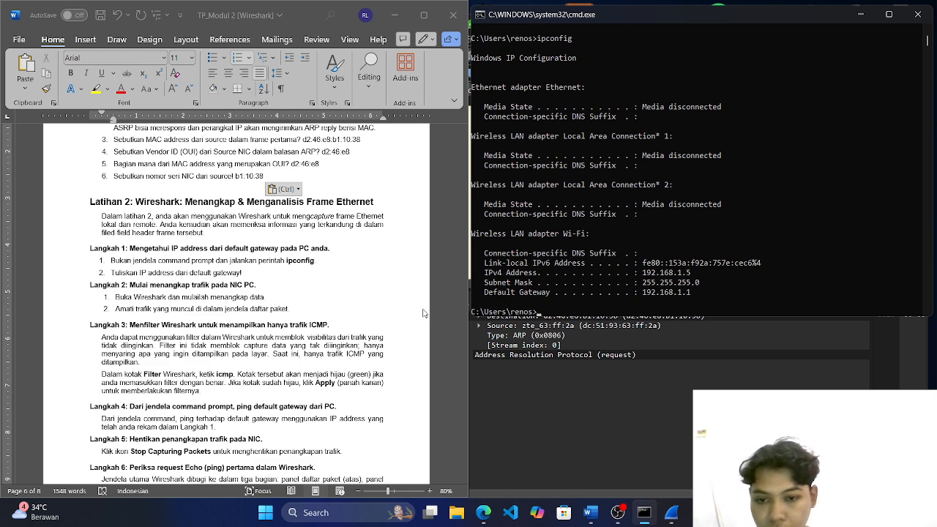
# Switch to Wireshark, reduce the display filter "arp or icmp" to "icmp" and apply it
pyautogui.scroll(-1, 328, 327)
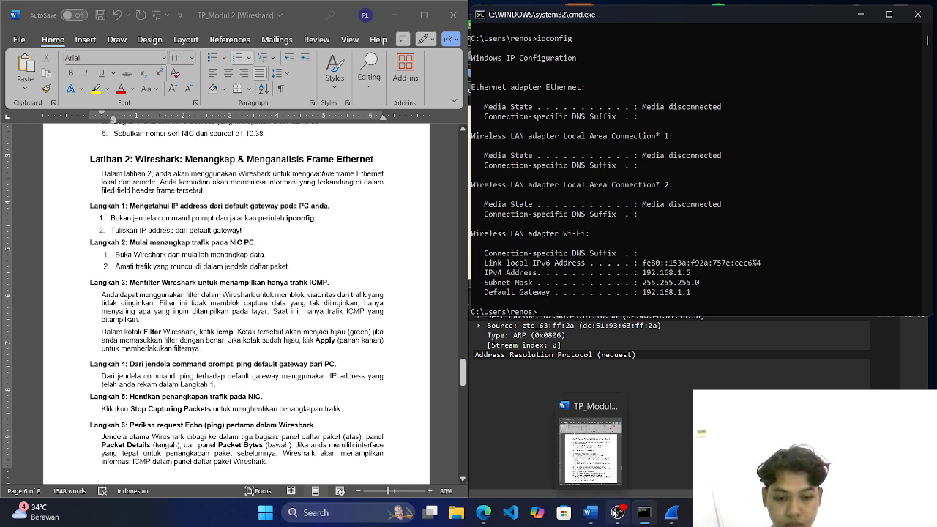
pyautogui.click(669, 515)
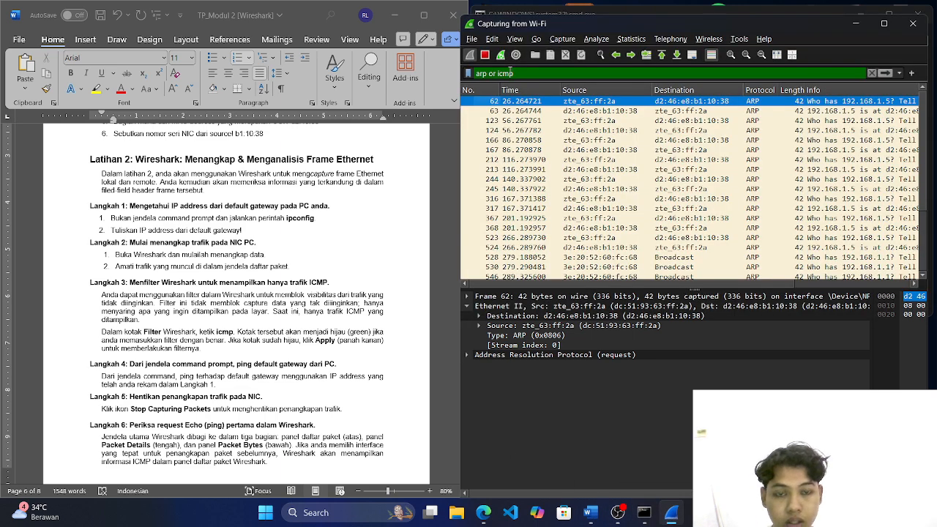
pyautogui.click(499, 75)
pyautogui.press('BackSpace')
pyautogui.press('BackSpace')
pyautogui.press('BackSpace')
pyautogui.press('BackSpace')
pyautogui.press('BackSpace')
pyautogui.press('BackSpace')
pyautogui.press('BackSpace')
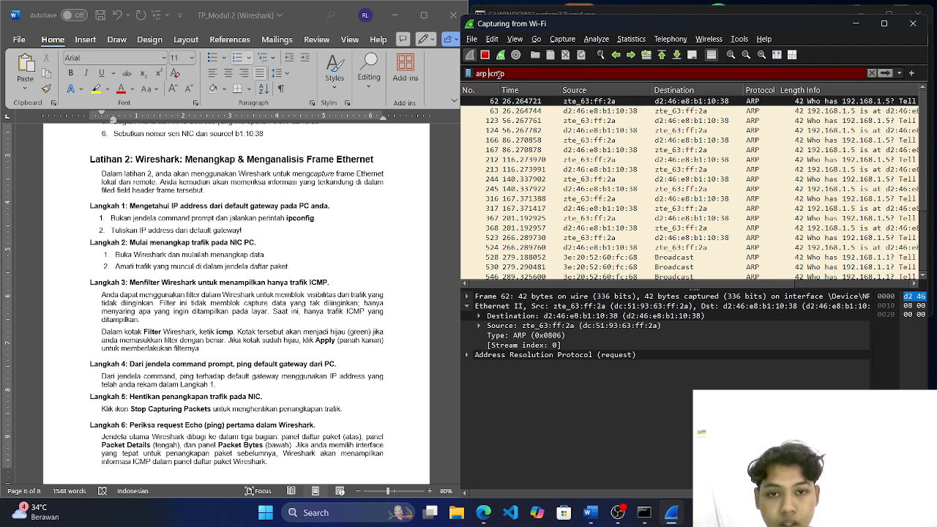
pyautogui.press('Return')
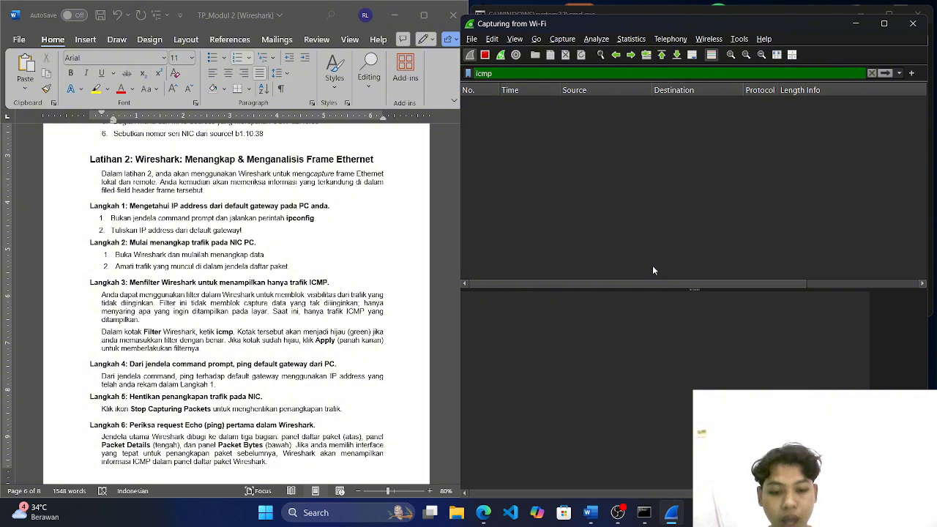
# Ping the default gateway 192.168.1.1 from Command Prompt, then minimize that window to reveal the Wireshark capture
pyautogui.click(644, 512)
pyautogui.click(581, 326)
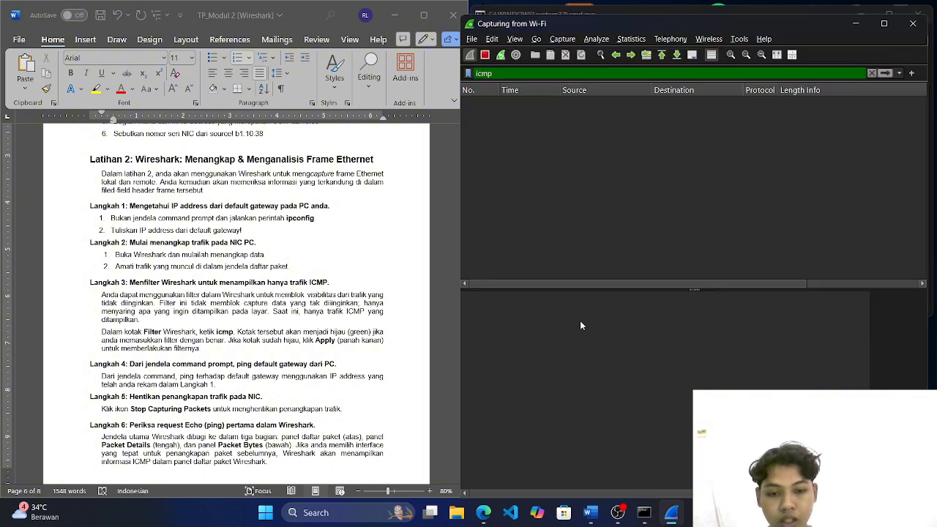
pyautogui.write('p')
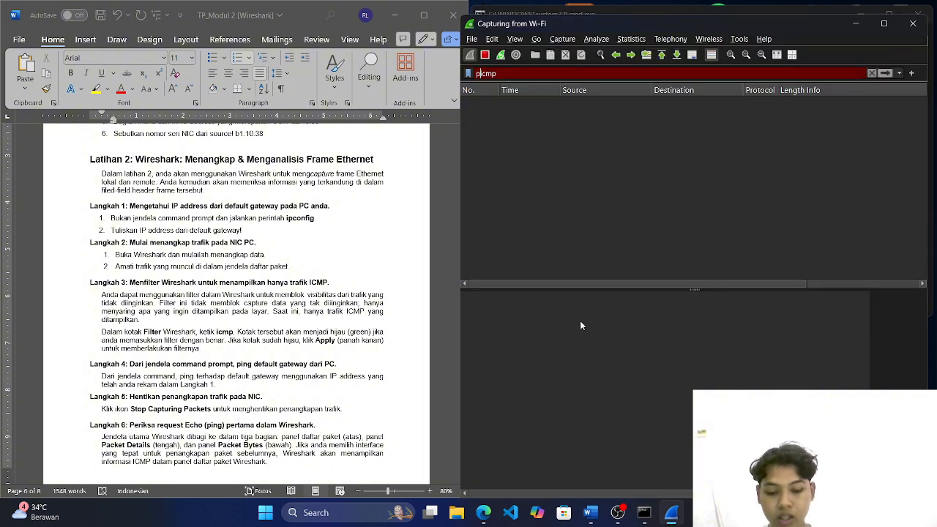
pyautogui.click(645, 517)
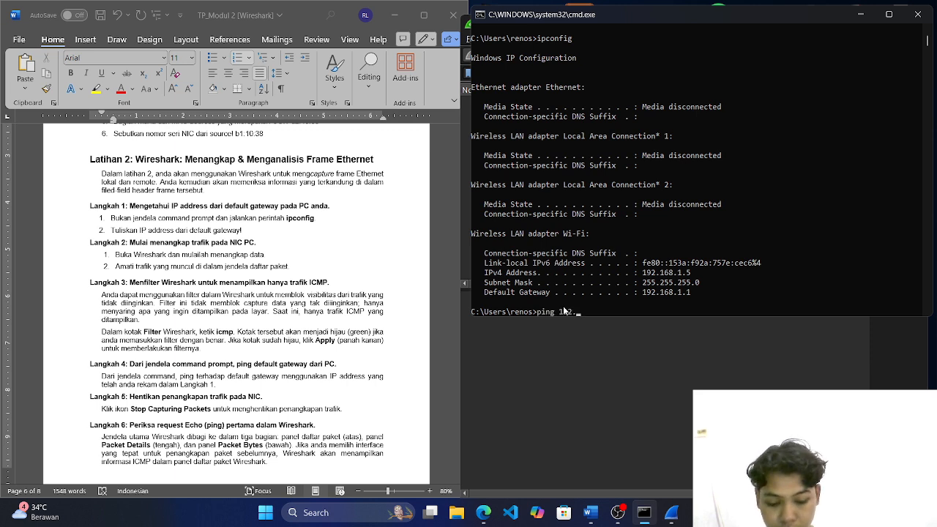
pyautogui.write('ping 192.169.')
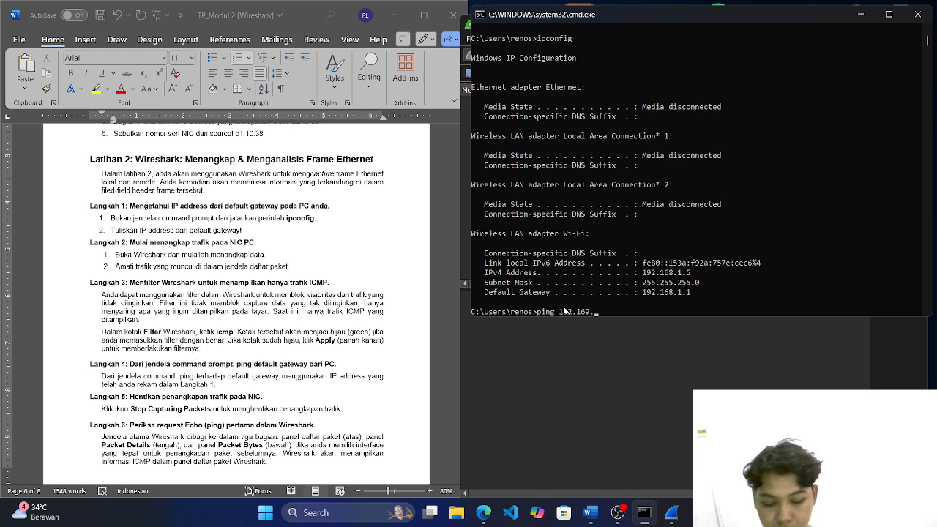
pyautogui.write('8.1.1')
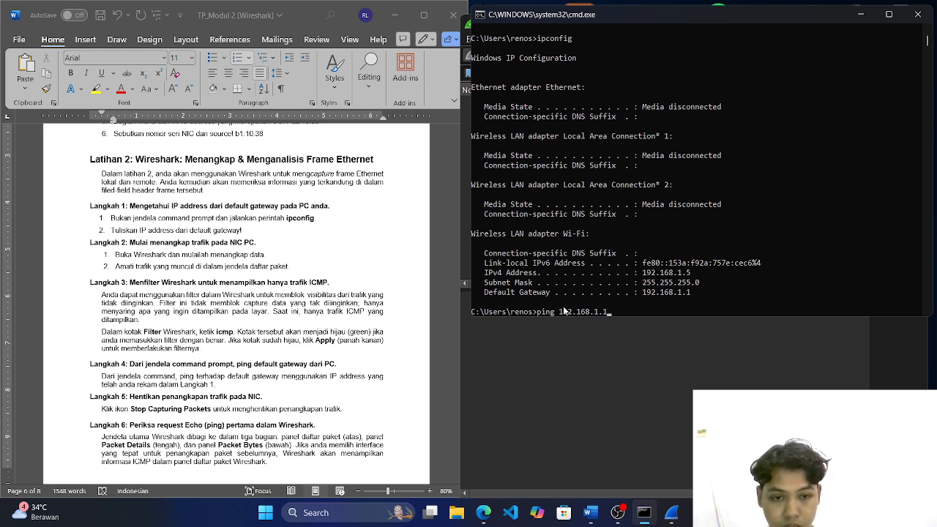
pyautogui.press('Return')
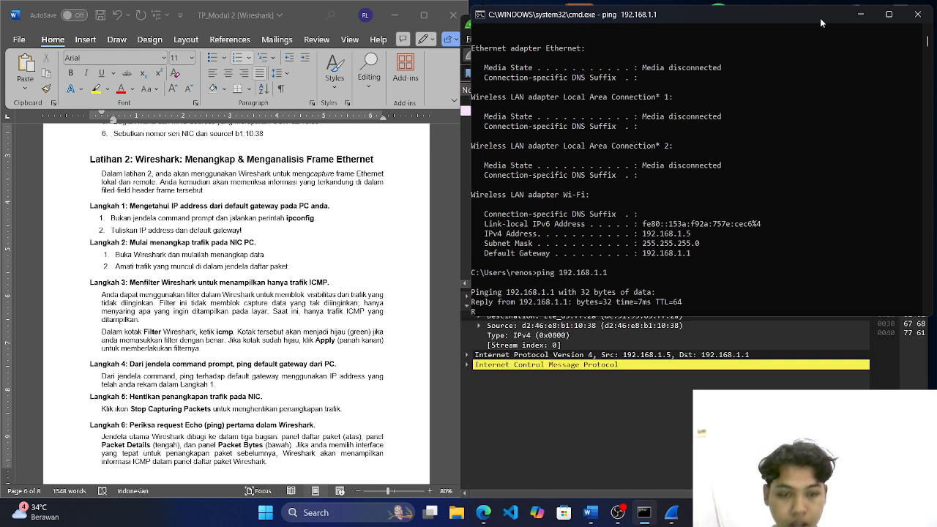
pyautogui.click(860, 15)
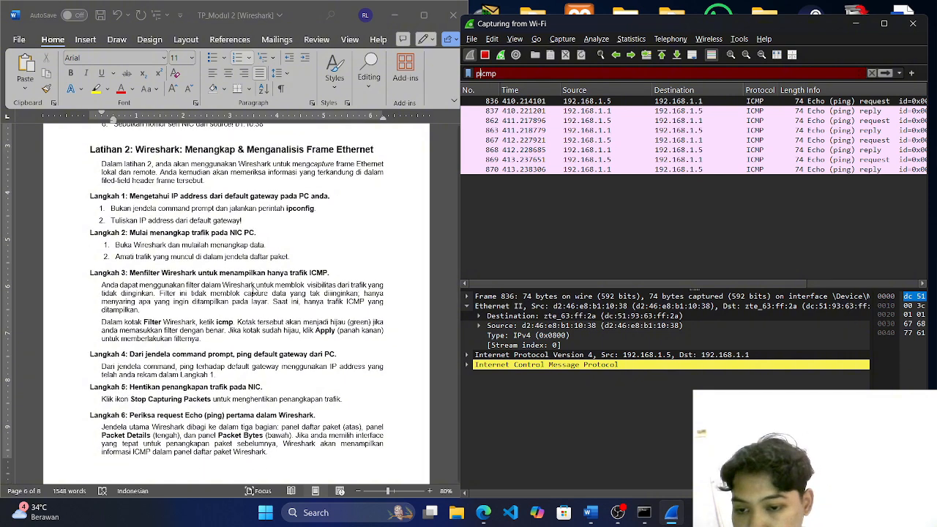
pyautogui.scroll(-1, 254, 290)
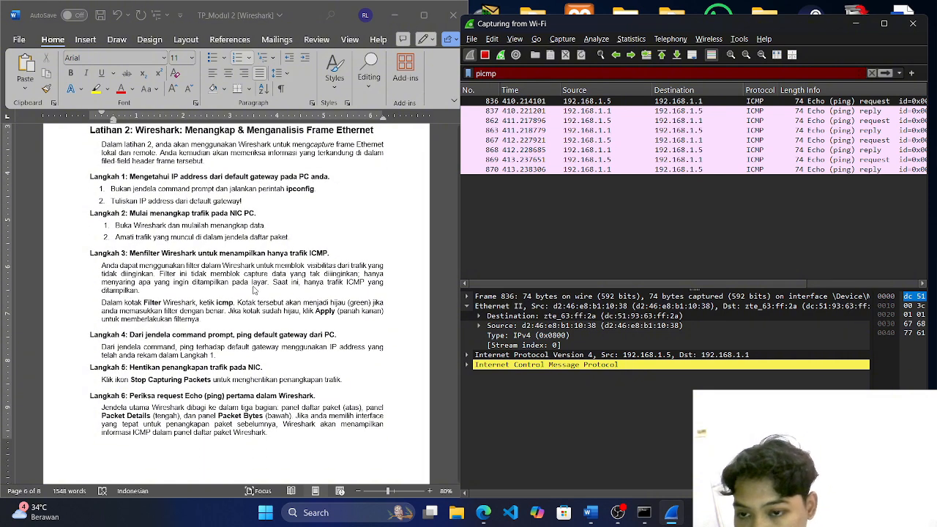
pyautogui.scroll(-1, 254, 290)
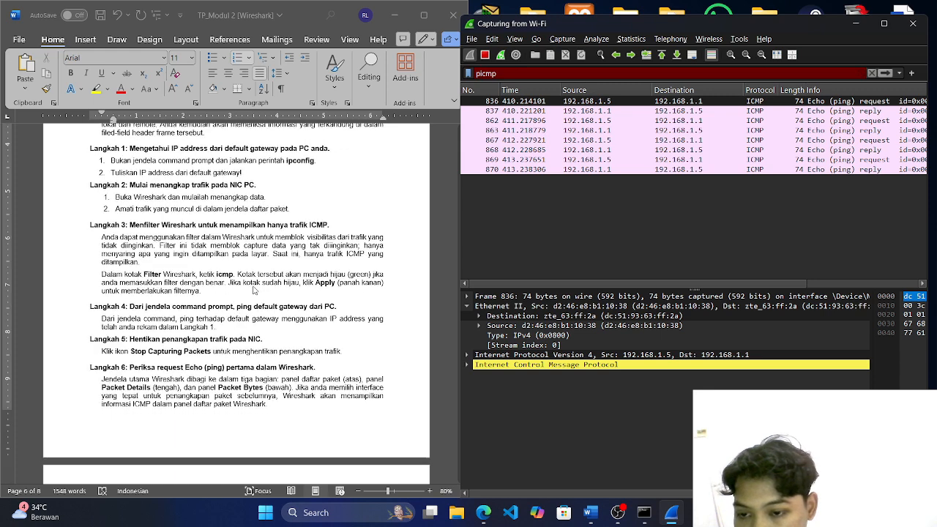
# Stop the Wi-Fi packet capture in Wireshark and read the Langkah 6 instructions in the Word module
pyautogui.click(486, 56)
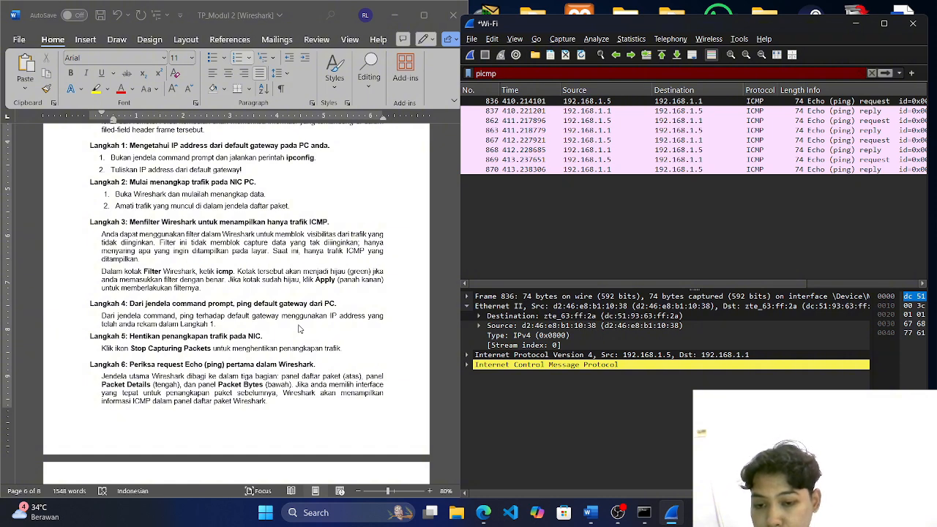
pyautogui.scroll(-1, 299, 330)
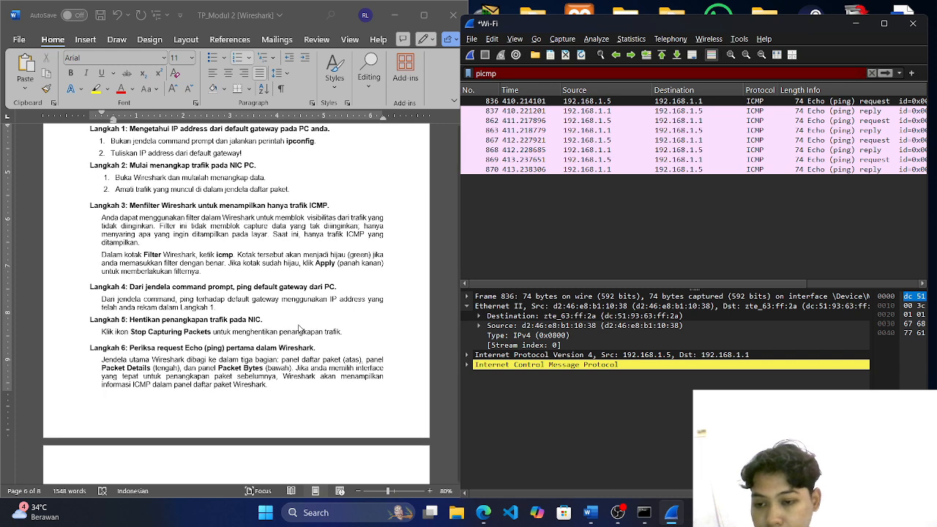
pyautogui.scroll(-1, 299, 330)
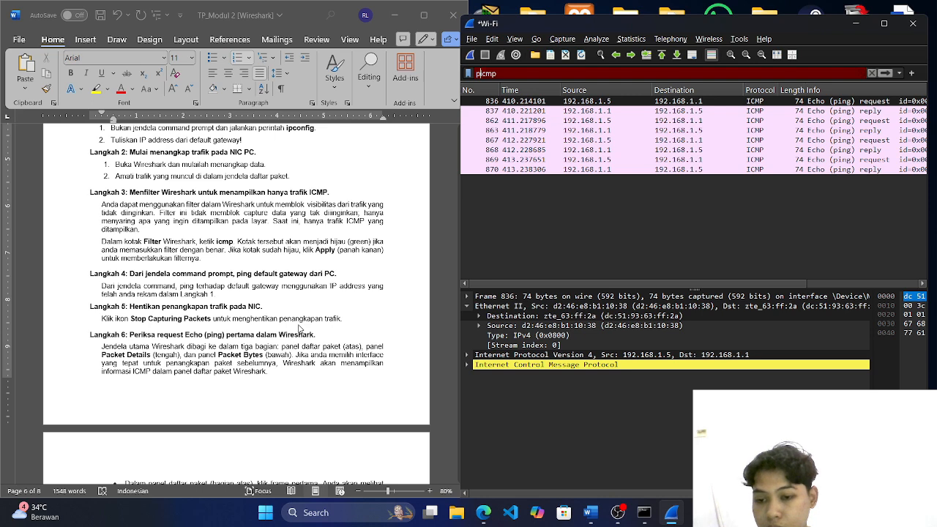
pyautogui.scroll(-5, 299, 330)
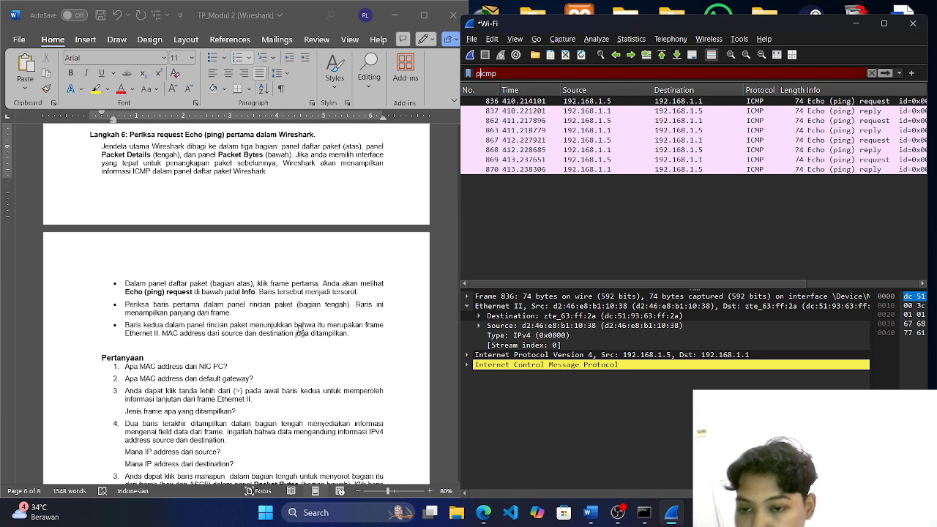
# Select the first Echo (ping) request in Wireshark and examine its info and the frame line in the packet details
pyautogui.click(605, 101)
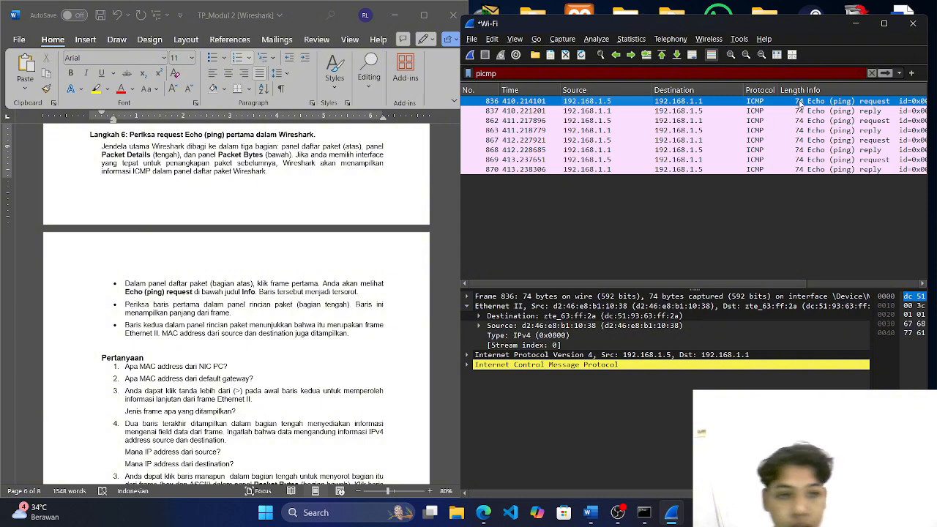
pyautogui.hscroll(3, 659, 106)
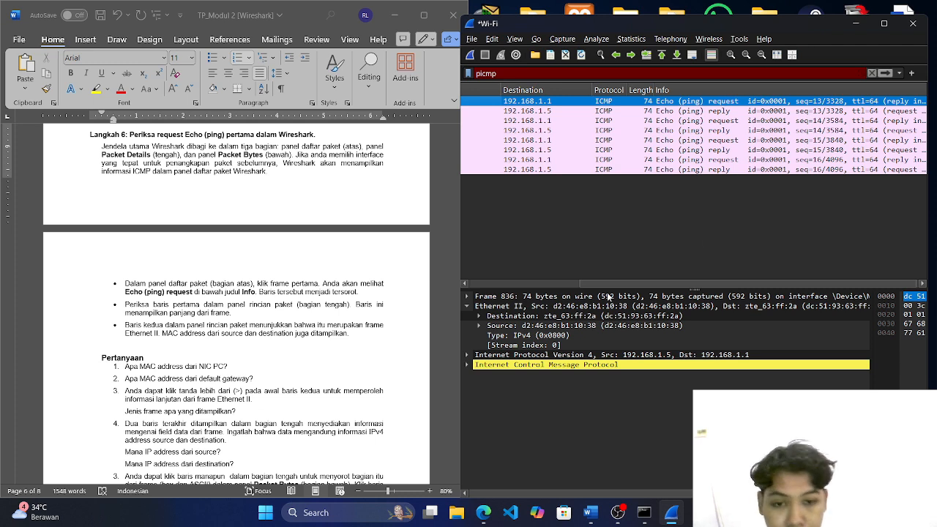
pyautogui.click(503, 298)
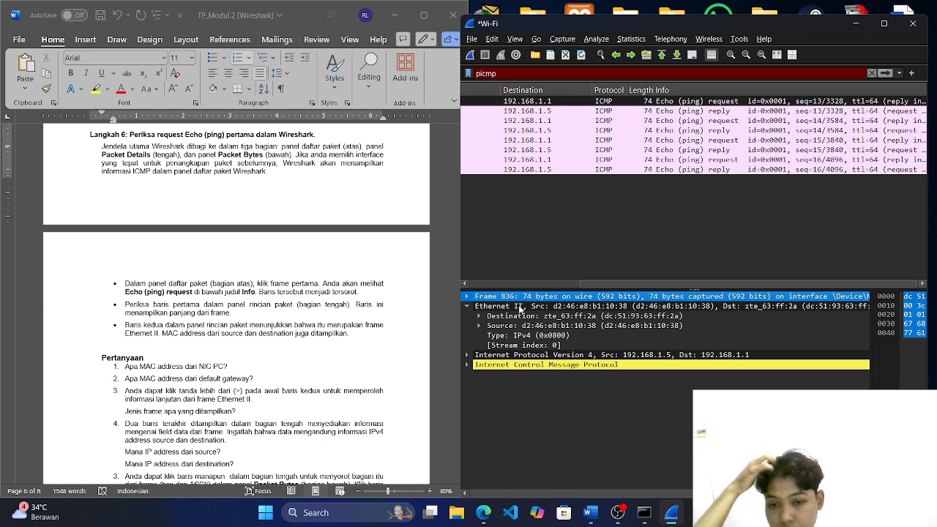
# Answer Pertanyaan question 1 in Word, the NIC PC's MAC address, with dc:51:93:63:ff:2a
pyautogui.scroll(-2, 232, 277)
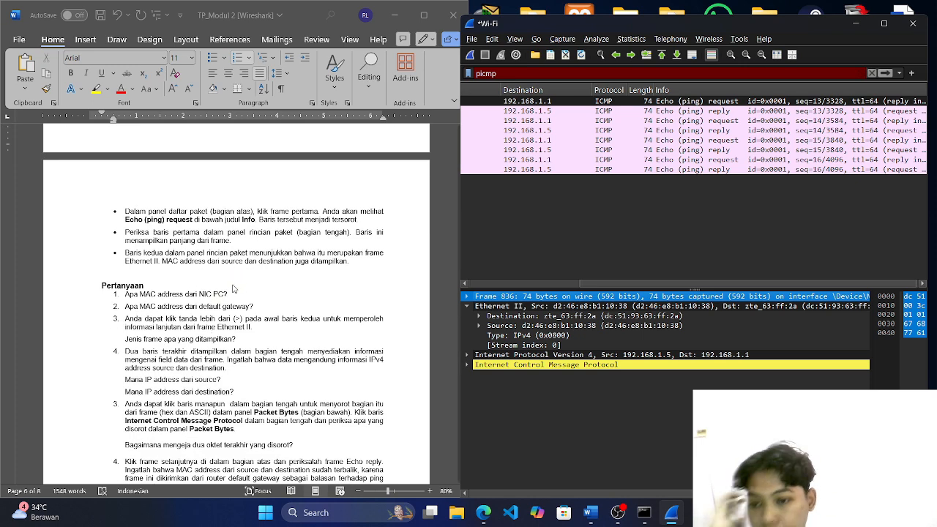
pyautogui.click(232, 295)
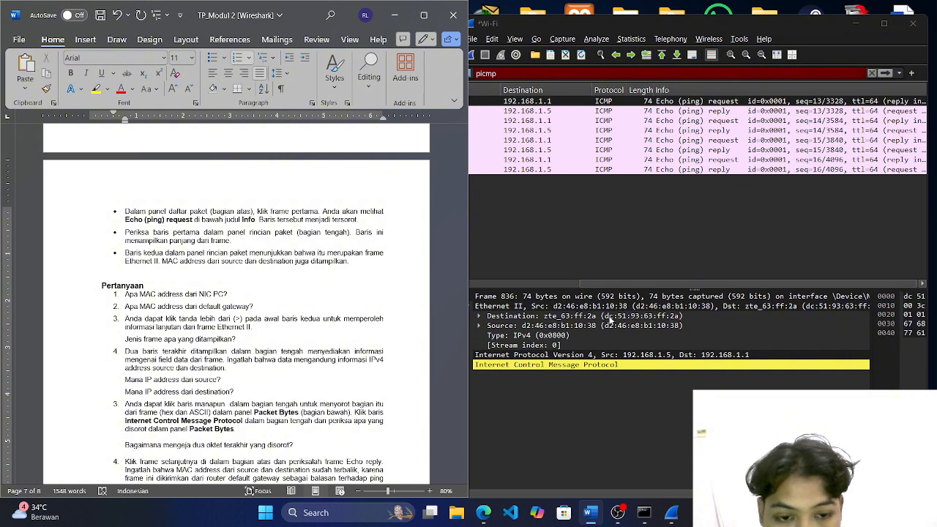
pyautogui.write('de')
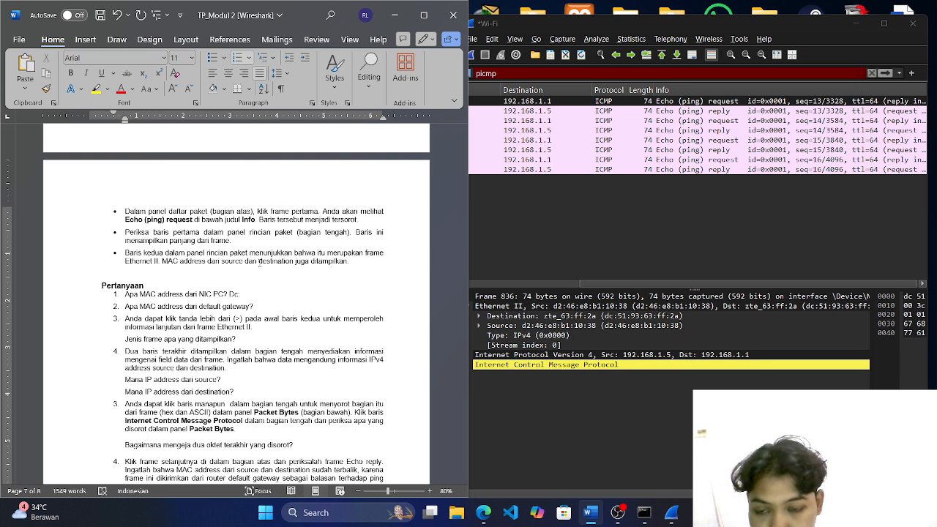
pyautogui.write(':51:')
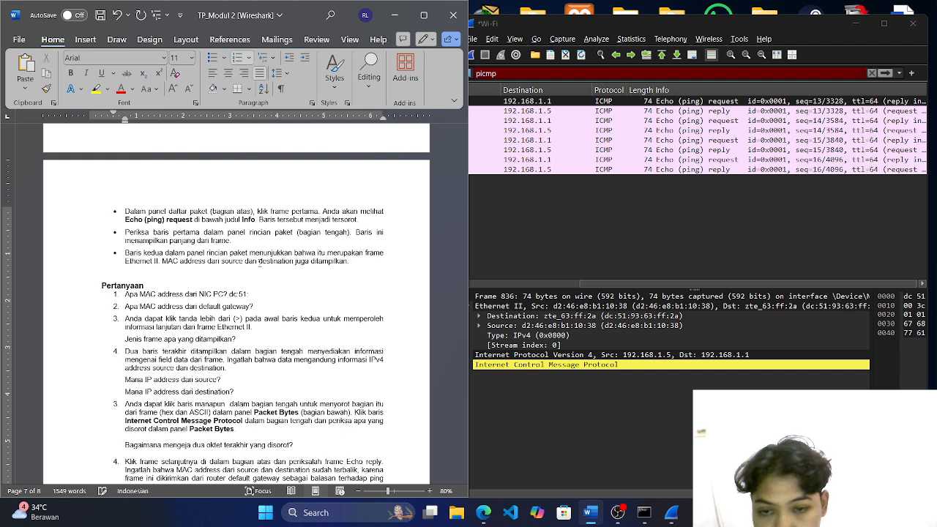
pyautogui.write('93')
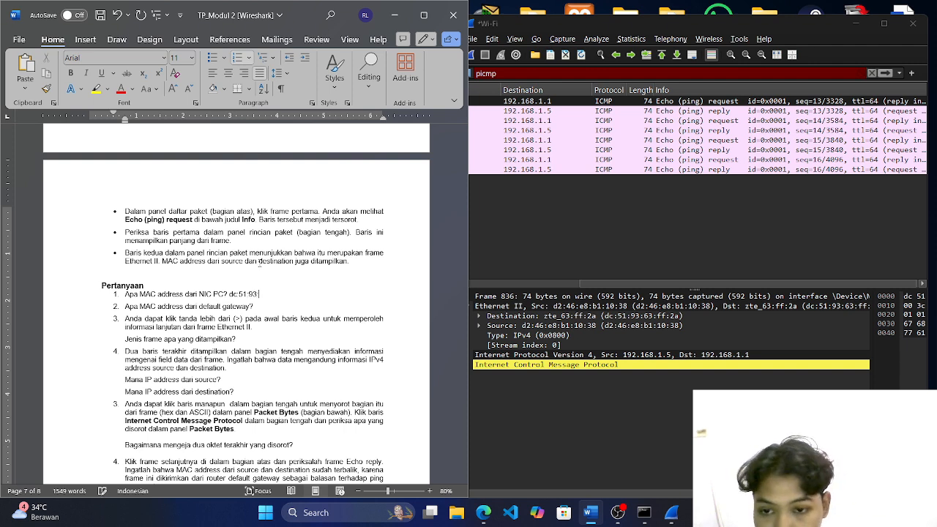
pyautogui.write(':63:')
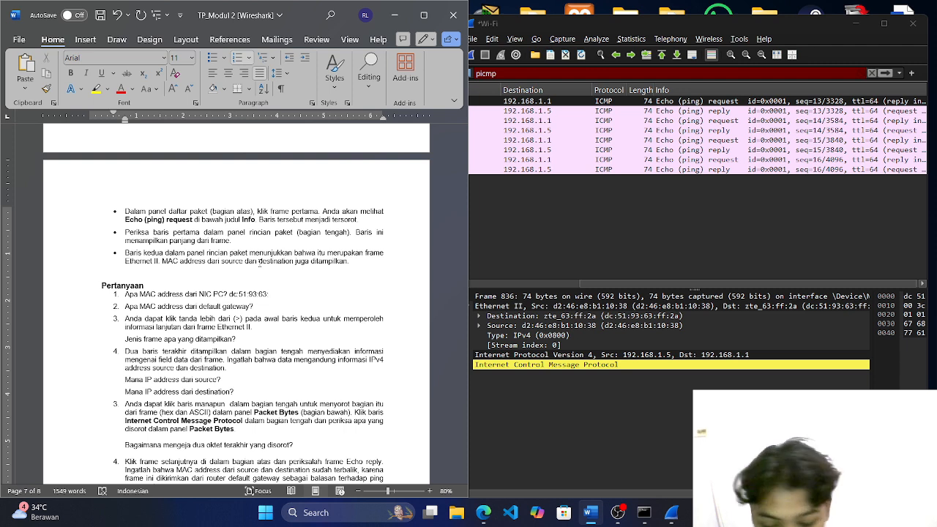
pyautogui.write('ff')
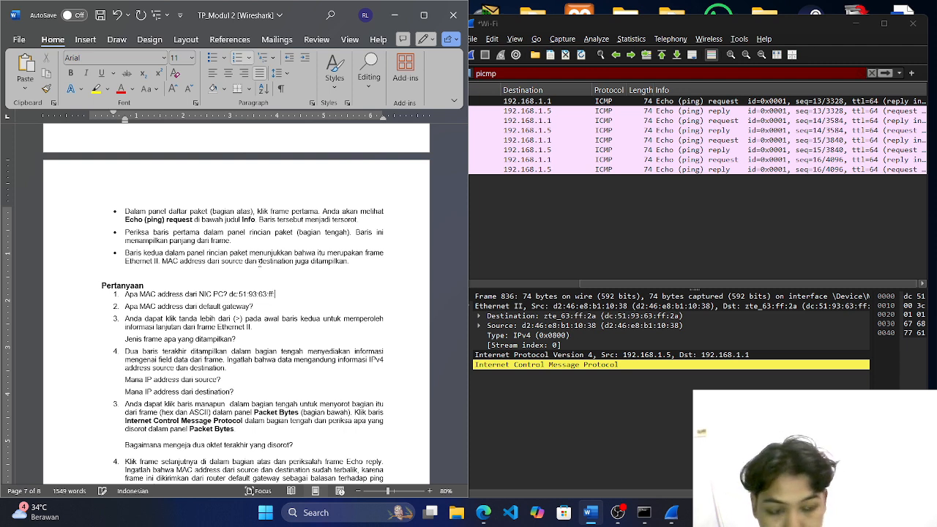
pyautogui.write(':2a')
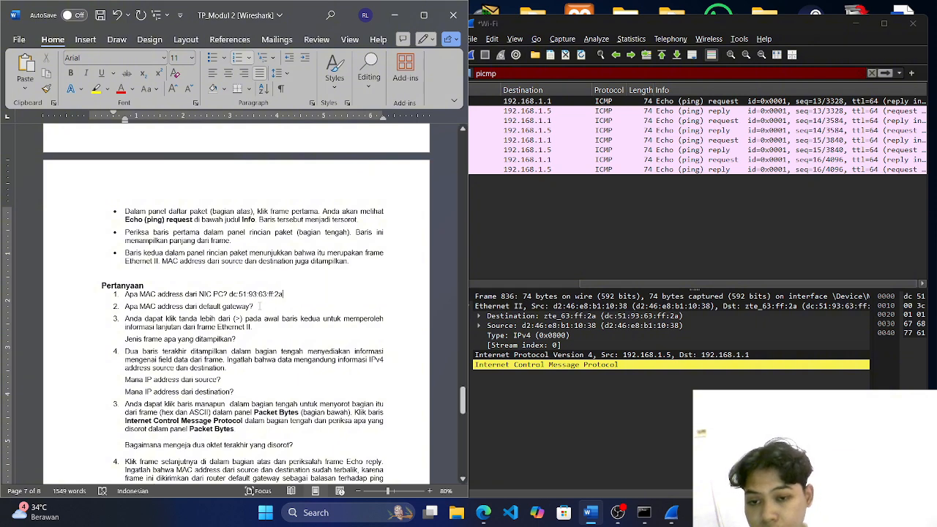
# Answer question 2 about the default gateway's MAC address with 192.168.1.1
pyautogui.write(' 1')
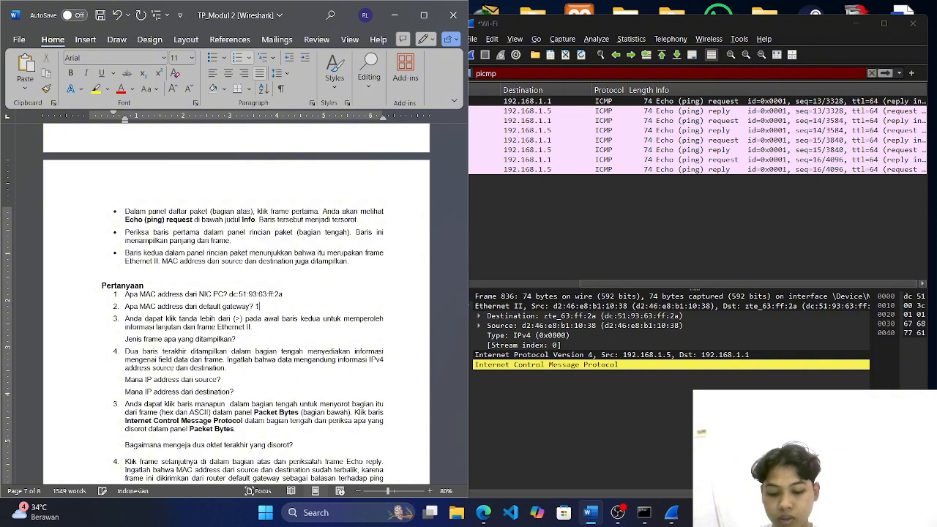
pyautogui.write('92.1')
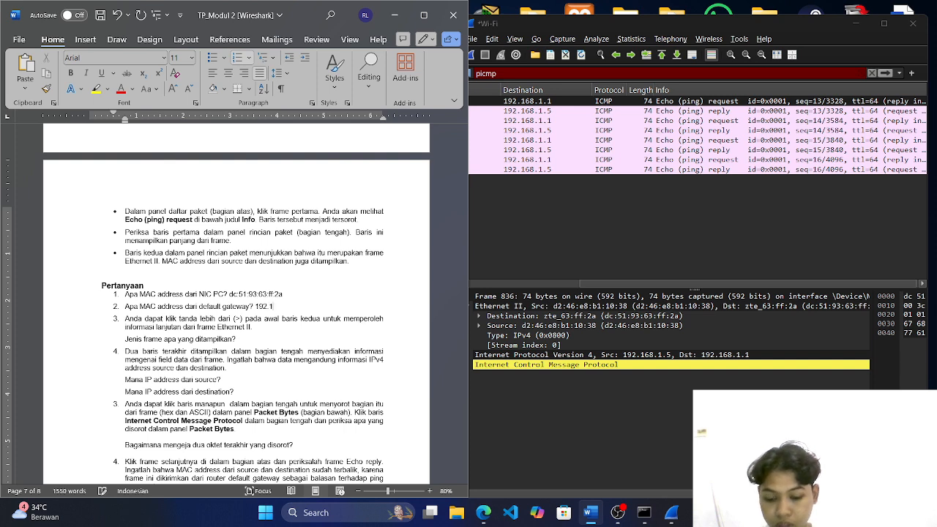
pyautogui.write('68.1.1')
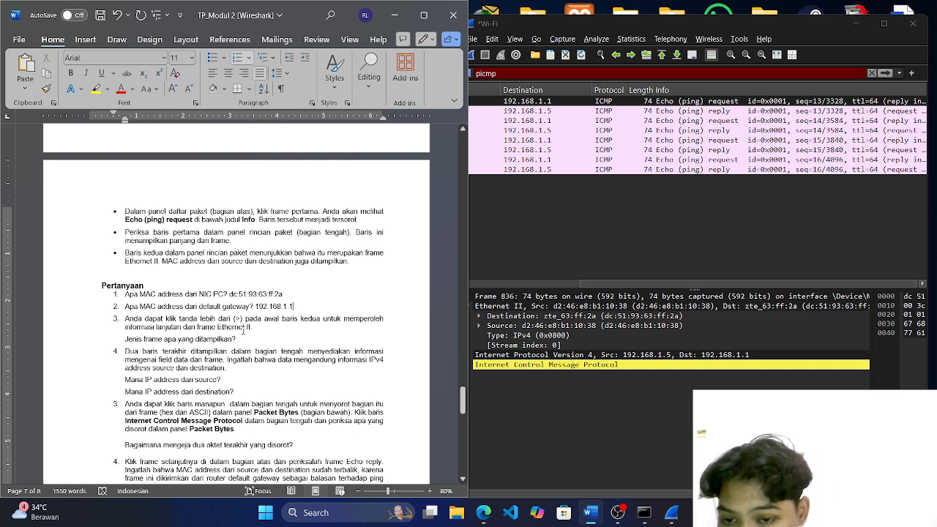
# Check the Ethernet II details in Wireshark and answer question 3 in Word with "Ethernet II dengan Frame Type : 0x0800"
pyautogui.click(608, 426)
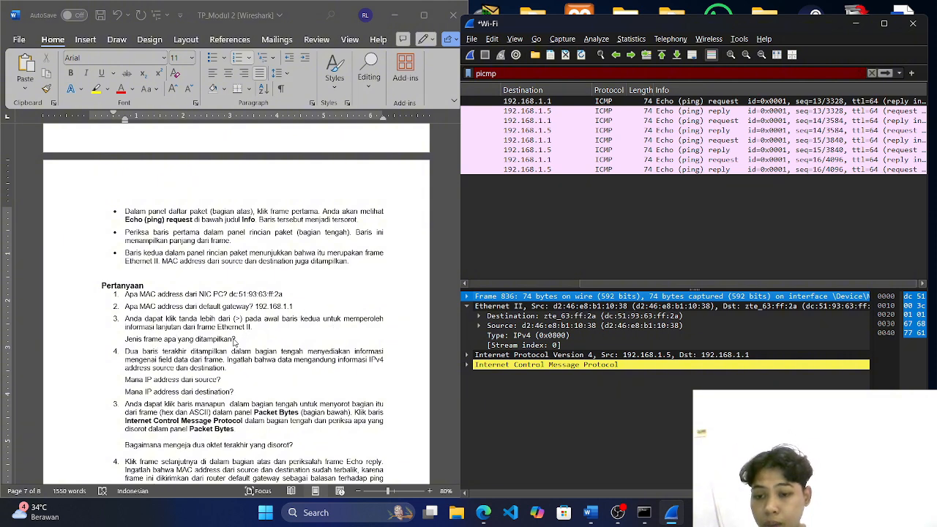
pyautogui.click(241, 340)
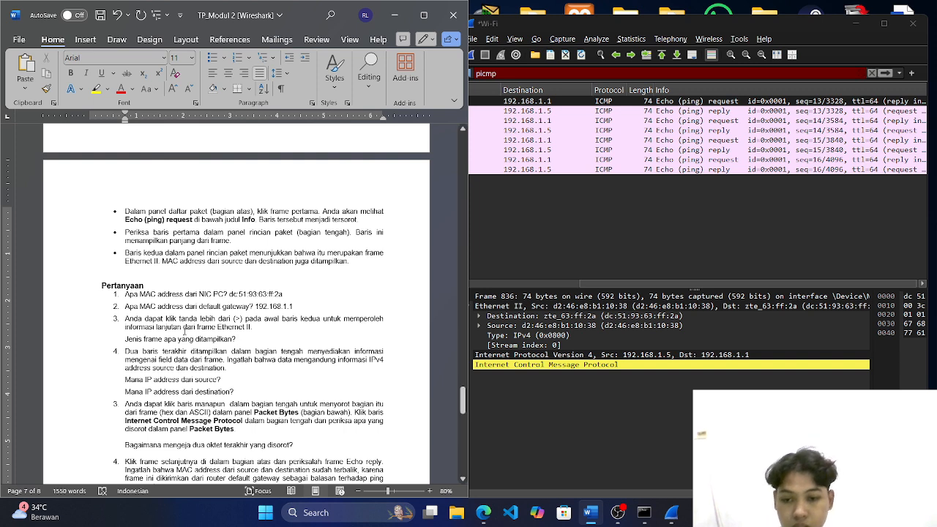
pyautogui.write('Eth')
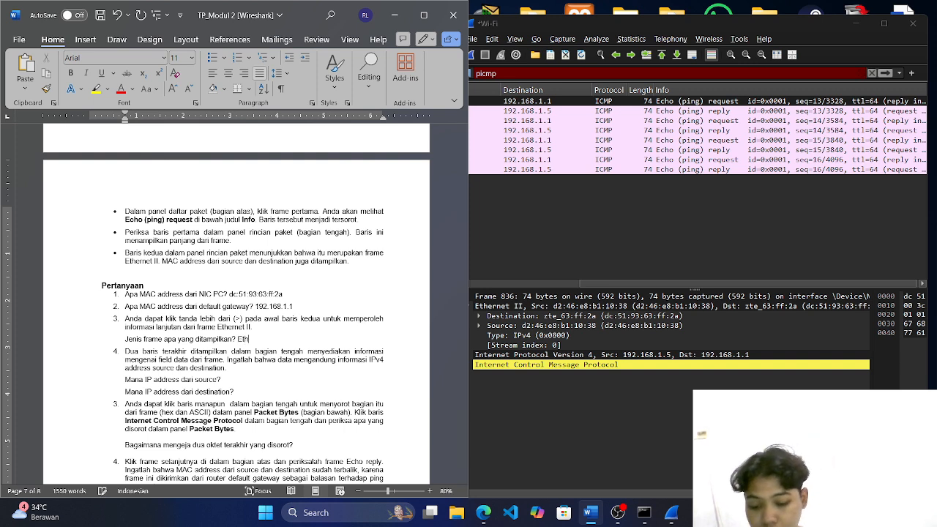
pyautogui.write('ernet ')
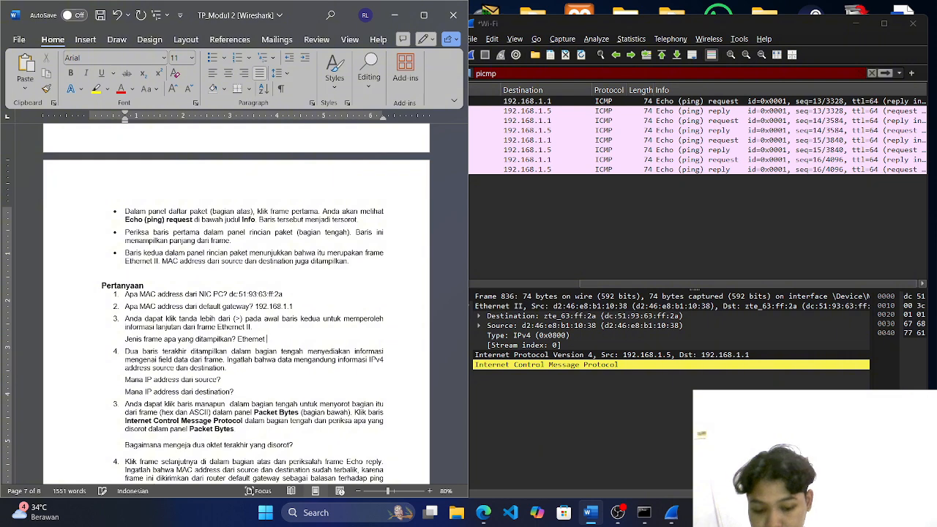
pyautogui.write('II')
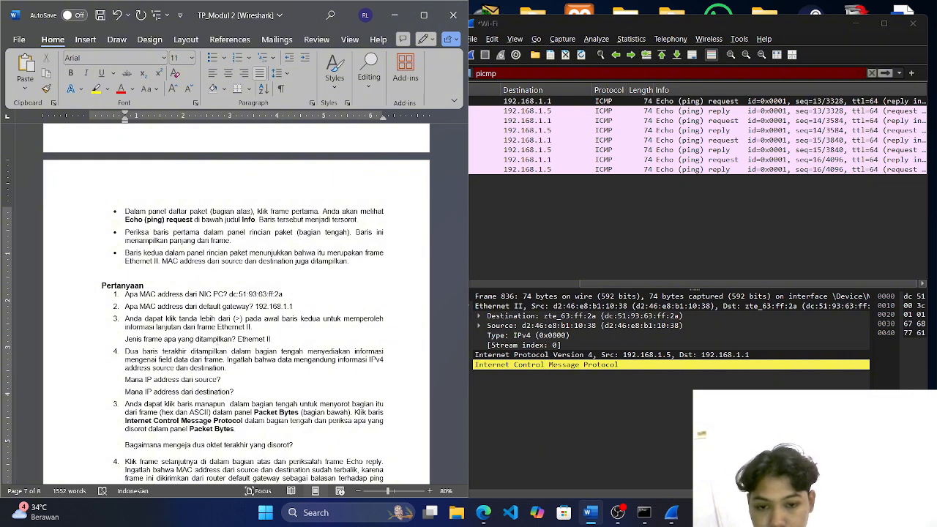
pyautogui.write(' dengan')
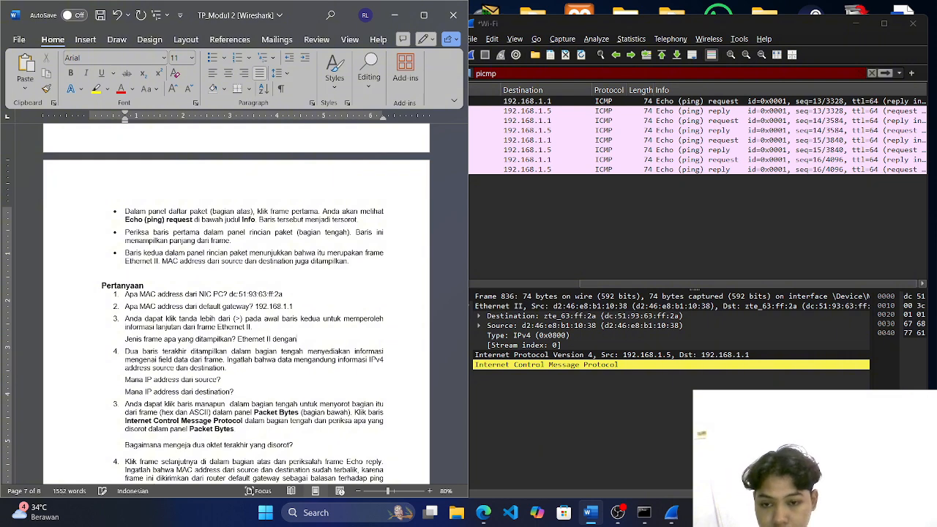
pyautogui.write(' Frame')
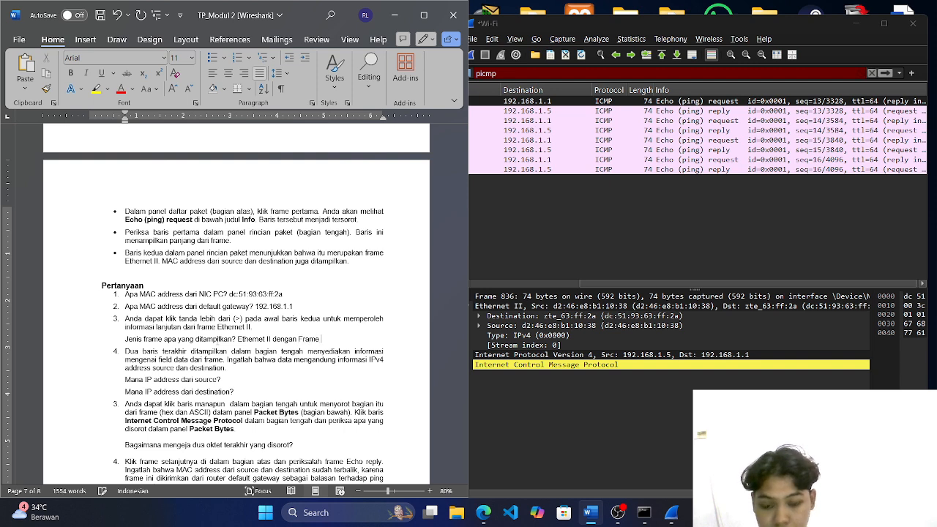
pyautogui.write(' Type :')
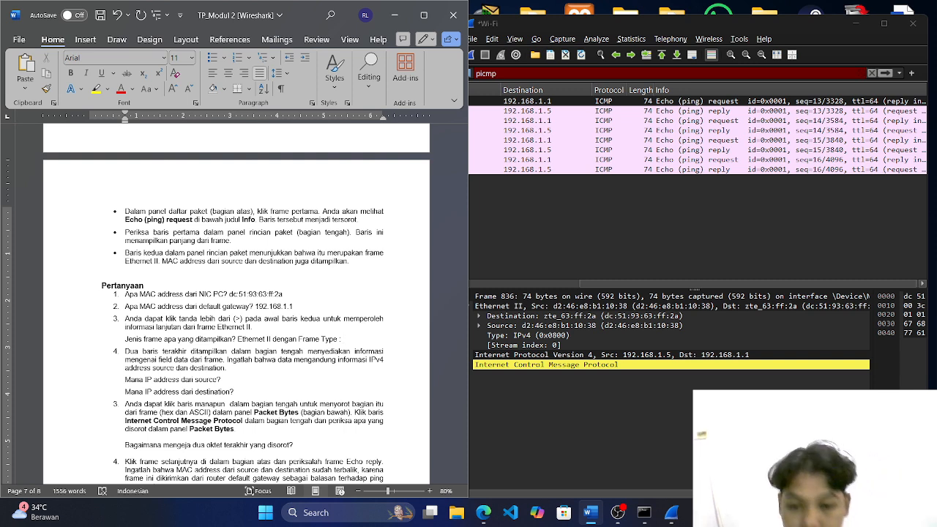
pyautogui.write(')')
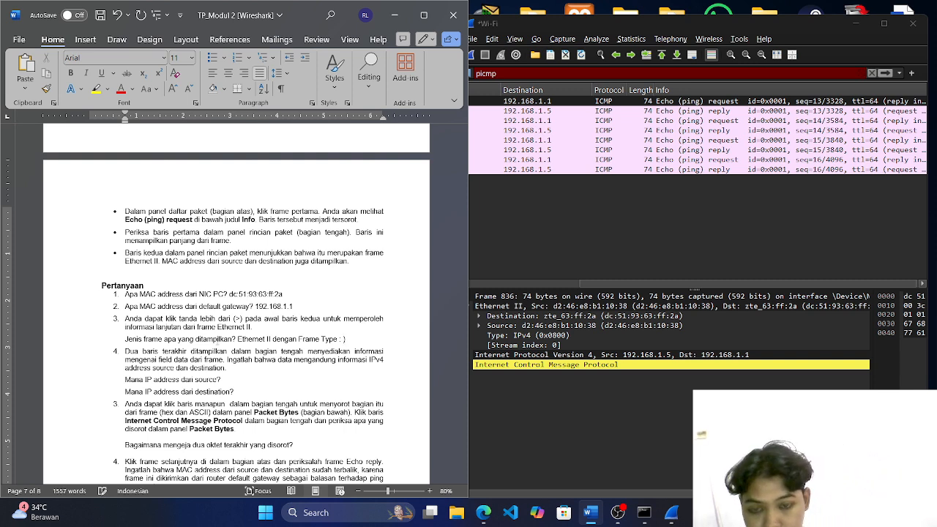
pyautogui.press('BackSpace')
pyautogui.write('0')
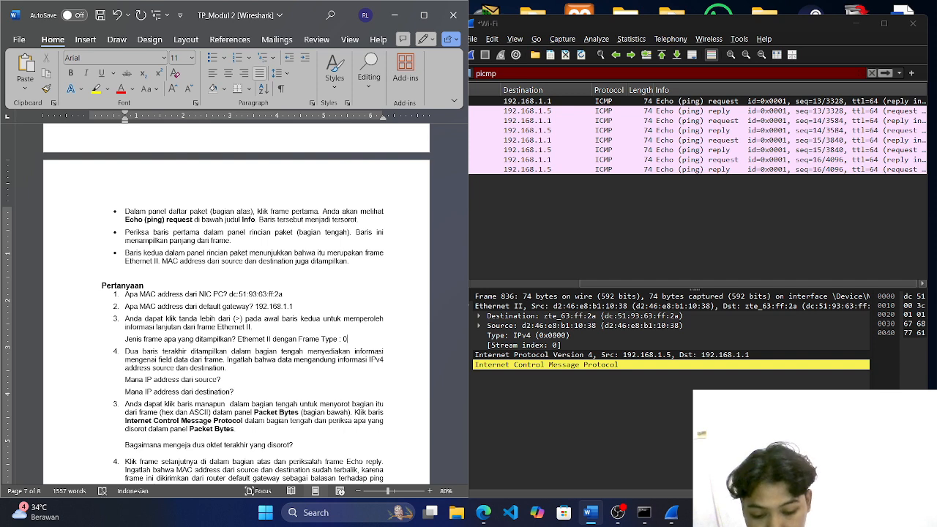
pyautogui.write('x8')
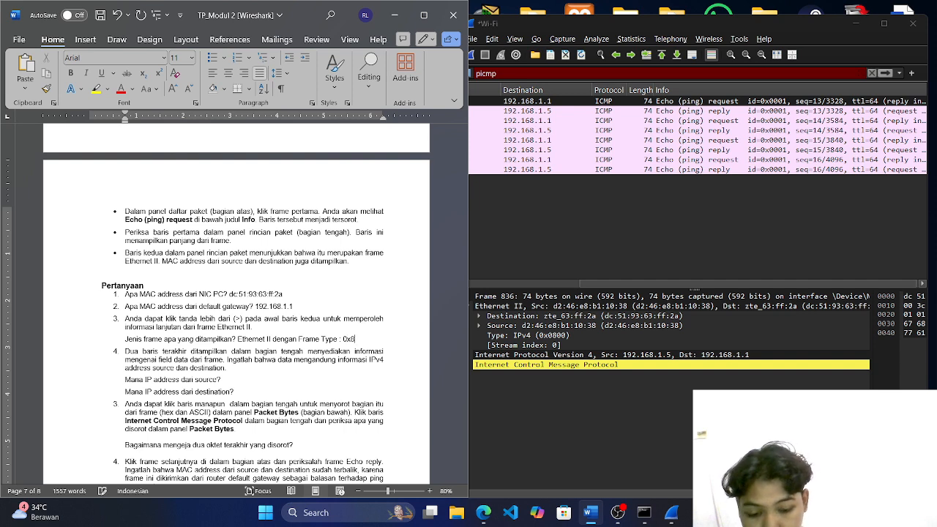
pyautogui.press('BackSpace')
pyautogui.write('0800')
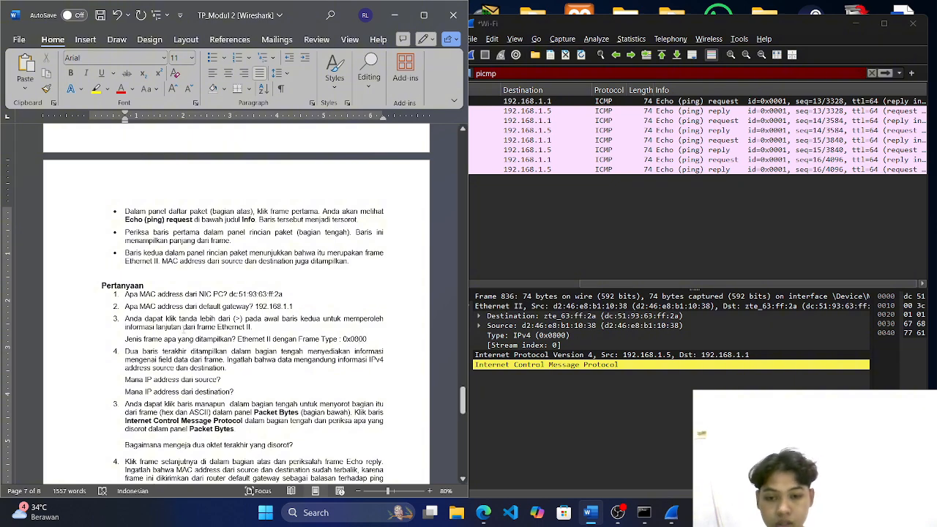
# Check the Source column of the first ICMP request in Wireshark and answer the source IP address question in Word with 192.168.1.5
pyautogui.scroll(-4, 204, 375)
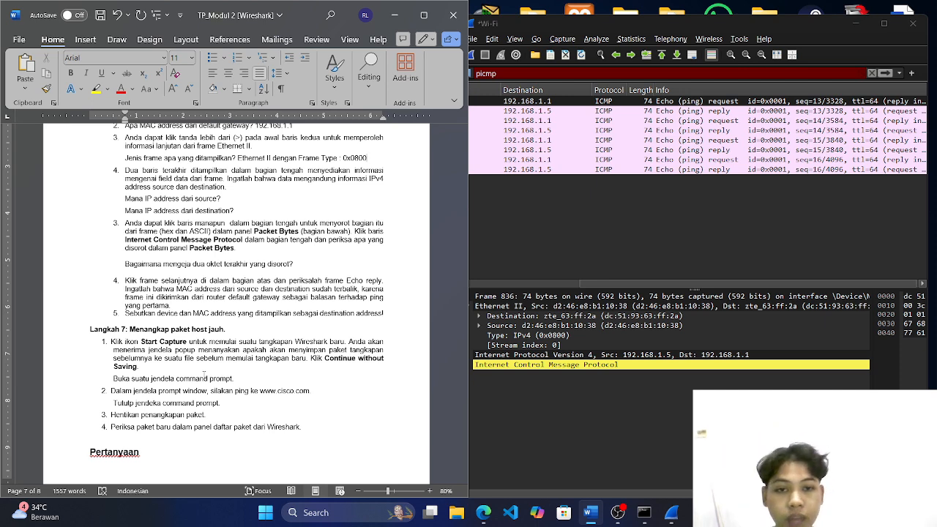
pyautogui.hscroll(-5, 558, 179)
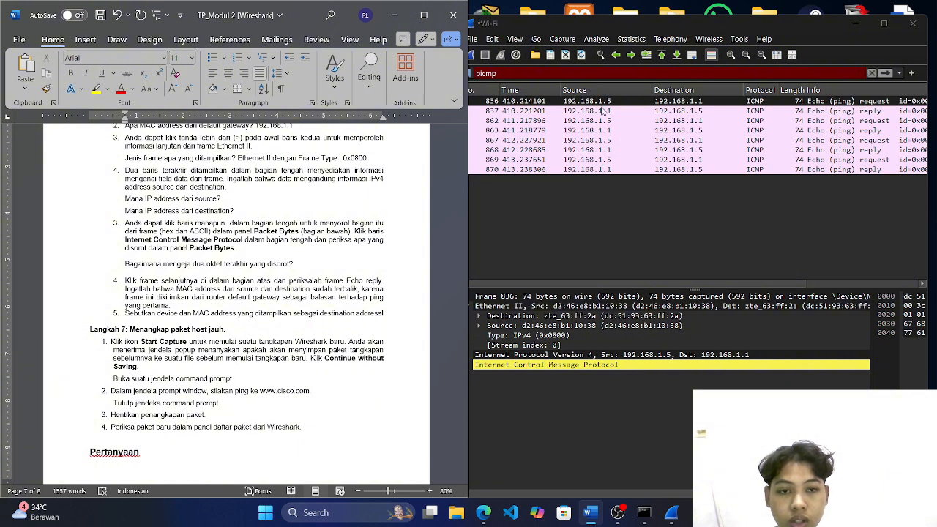
pyautogui.click(245, 199)
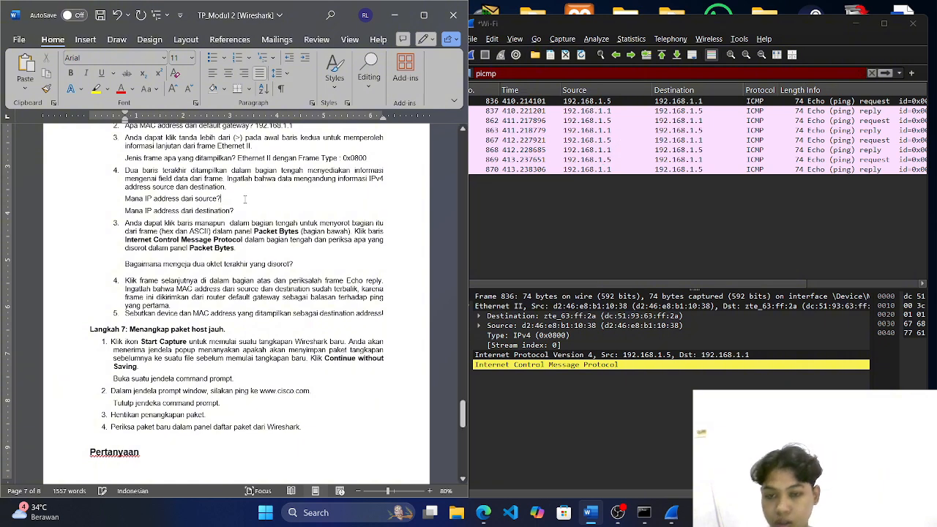
pyautogui.write('192.168.1.5')
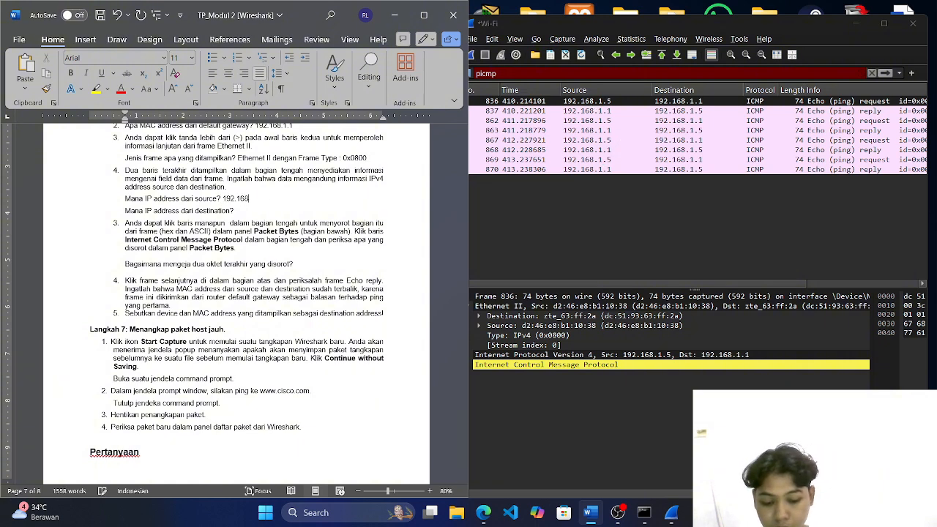
# Answer the destination IP address question with 192.168.1.1
pyautogui.click(240, 211)
pyautogui.write('192')
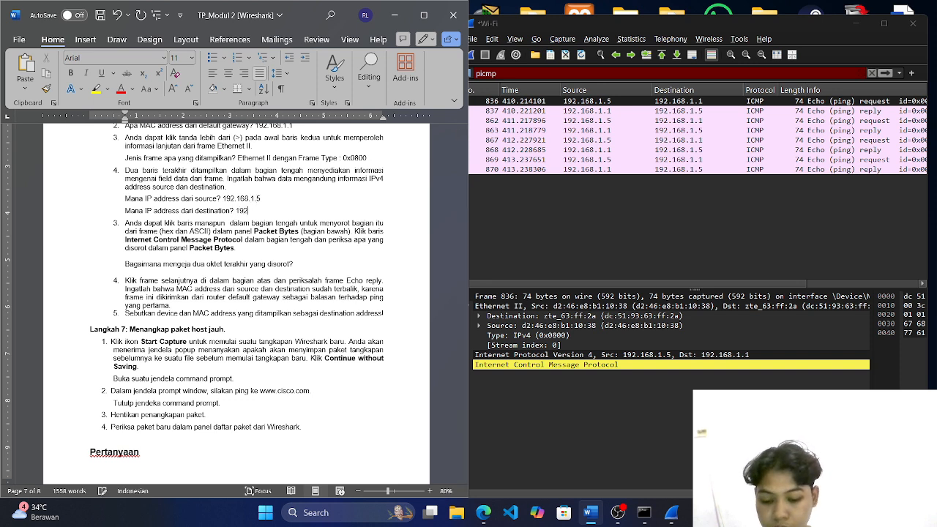
pyautogui.write('.16')
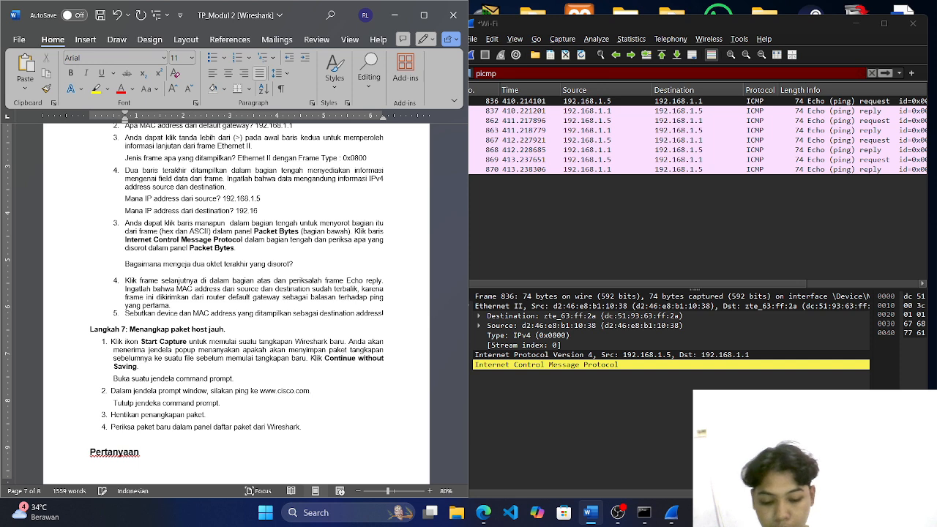
pyautogui.write('8')
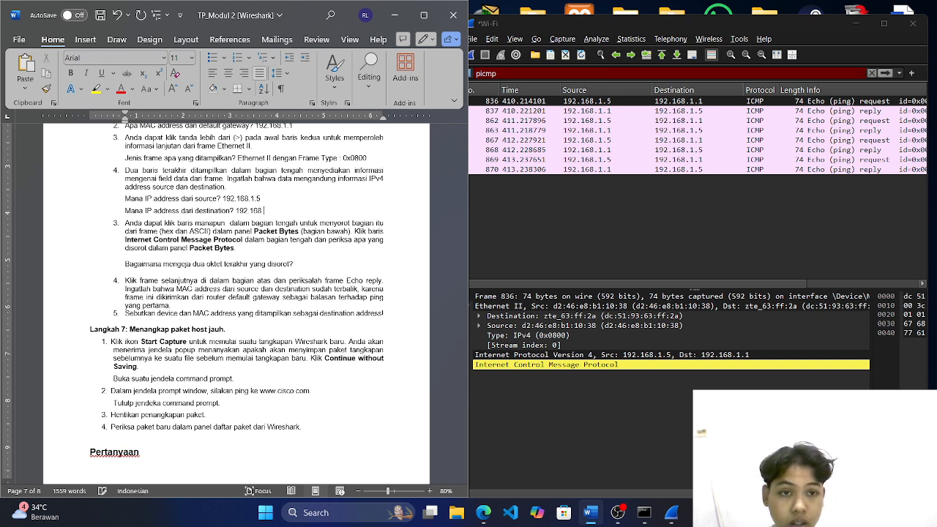
pyautogui.write('.1.1')
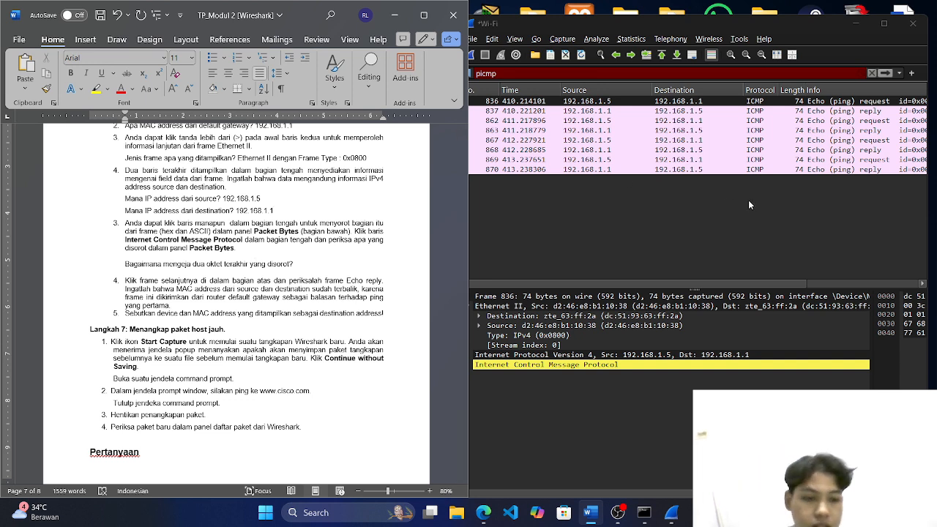
# Enlarge the Packet Bytes area in Wireshark and select the ICMP data containing the last two octets, 68 69
pyautogui.click(867, 379)
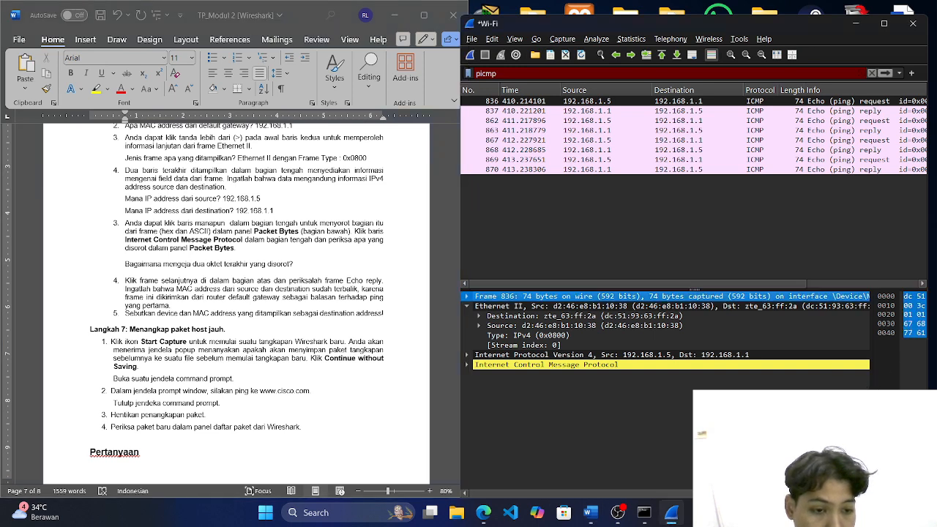
pyautogui.moveTo(873, 414); pyautogui.dragTo(562, 413)
pyautogui.click(762, 354)
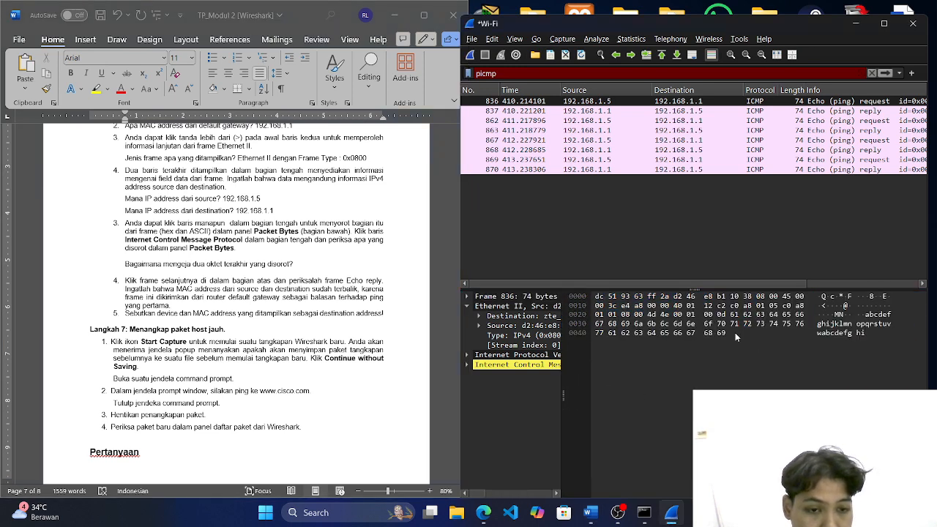
pyautogui.click(721, 333)
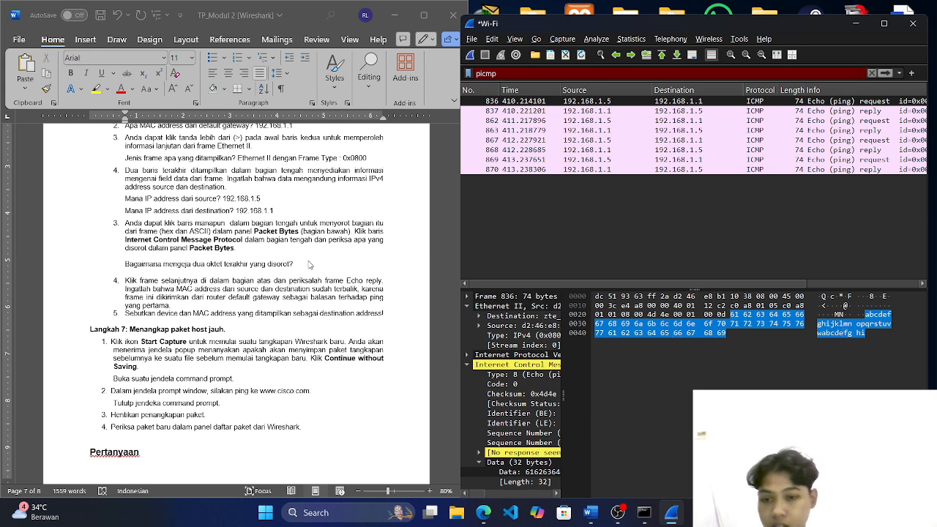
# Begin the answer to the last two highlighted octets question in Word with "ICMP Echo Request atau Echo Reply"
pyautogui.click(309, 265)
pyautogui.click(301, 265)
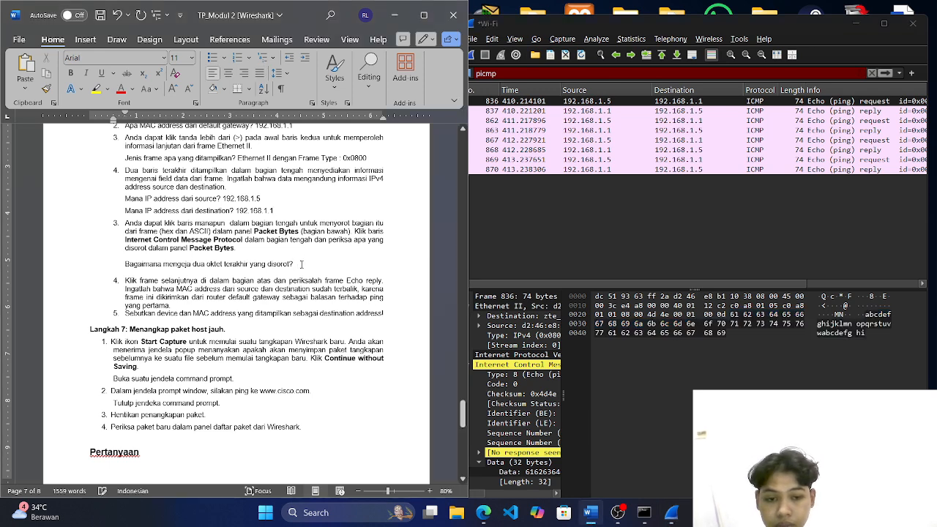
pyautogui.write('da')
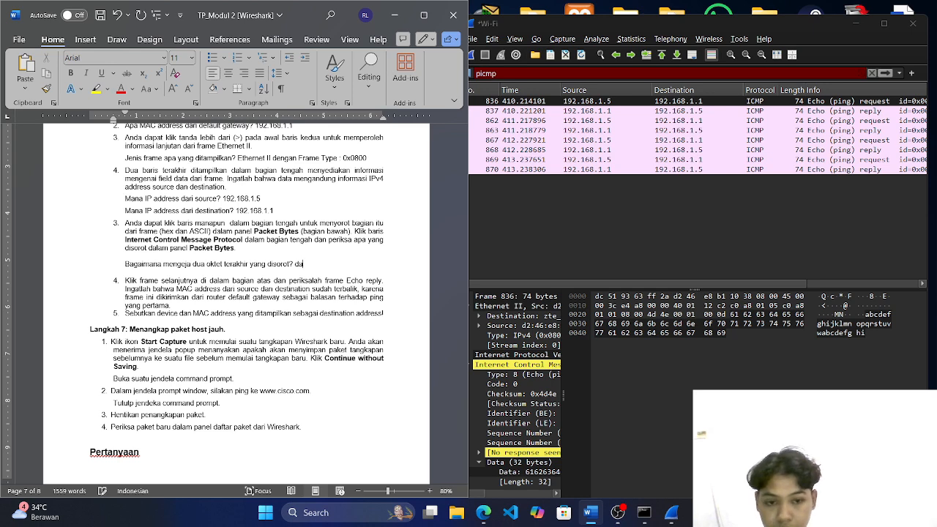
pyautogui.press('BackSpace')
pyautogui.press('BackSpace')
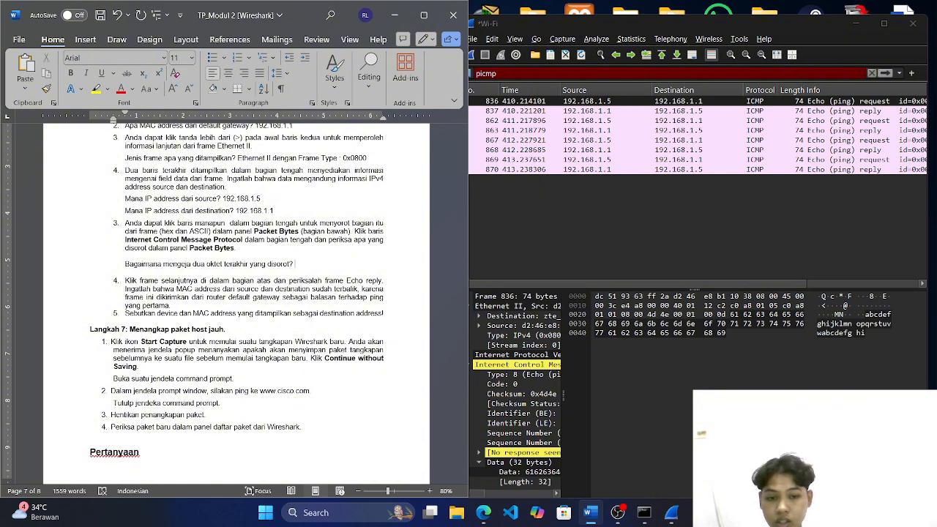
pyautogui.write('ICM')
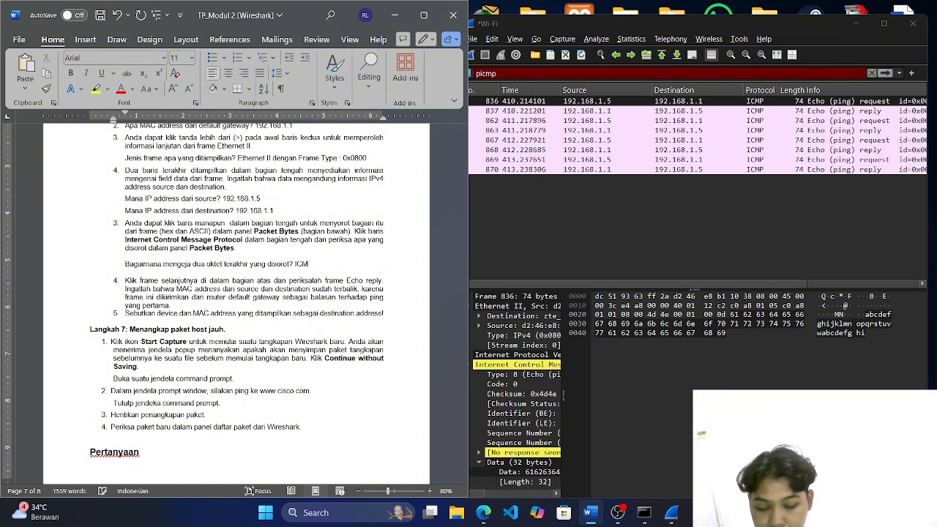
pyautogui.write('P E')
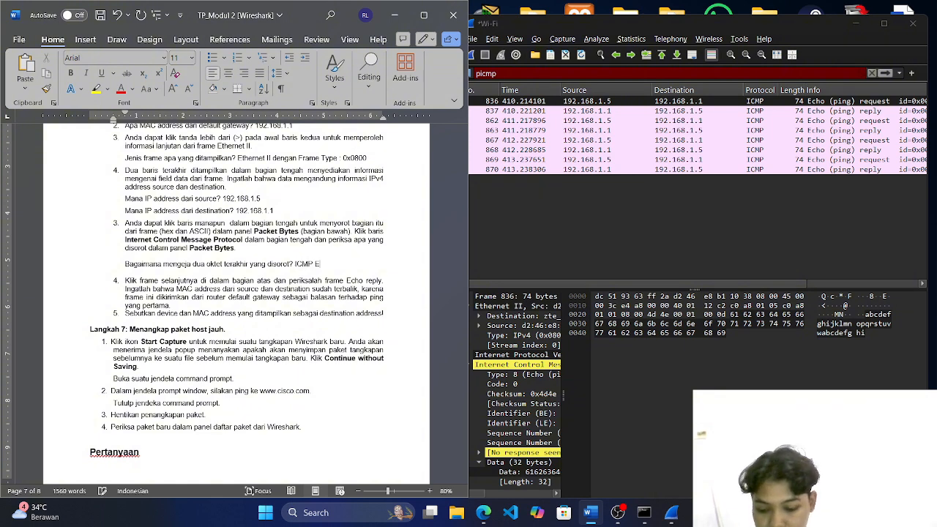
pyautogui.write('cho')
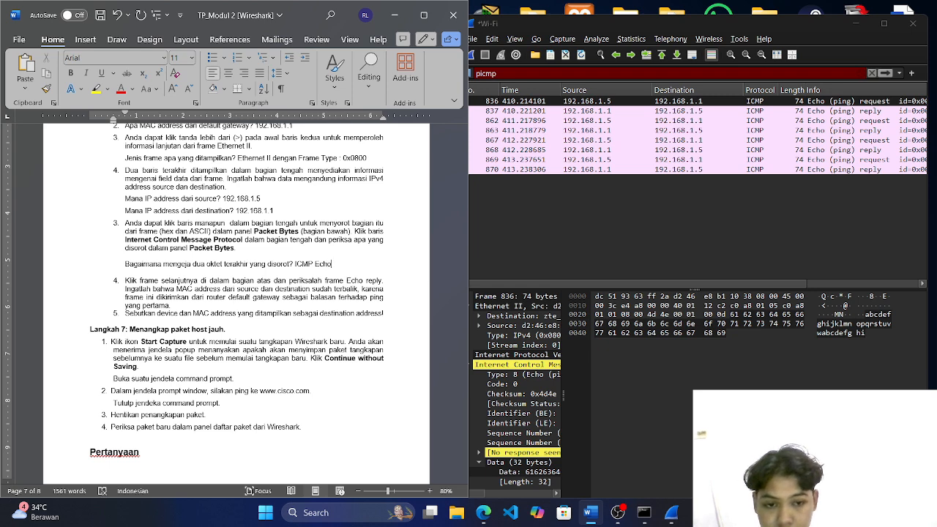
pyautogui.write(' Reque')
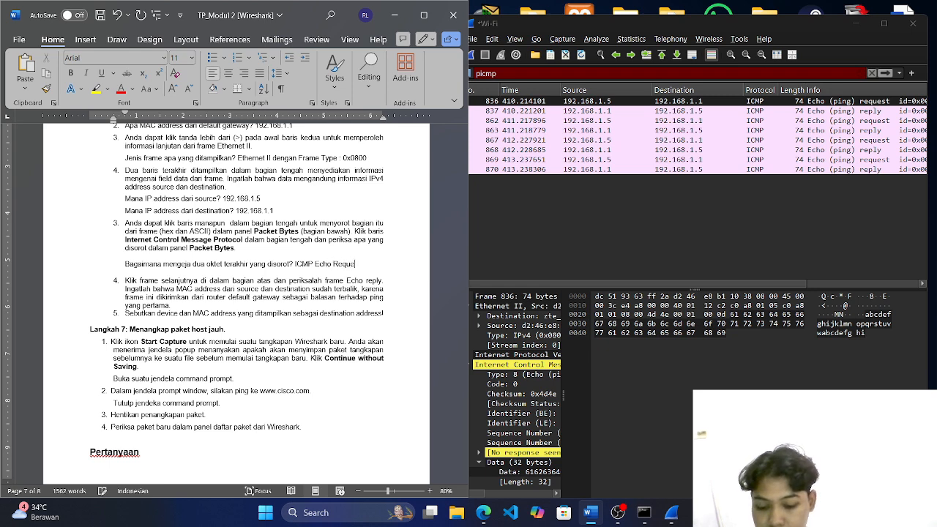
pyautogui.write('st atau')
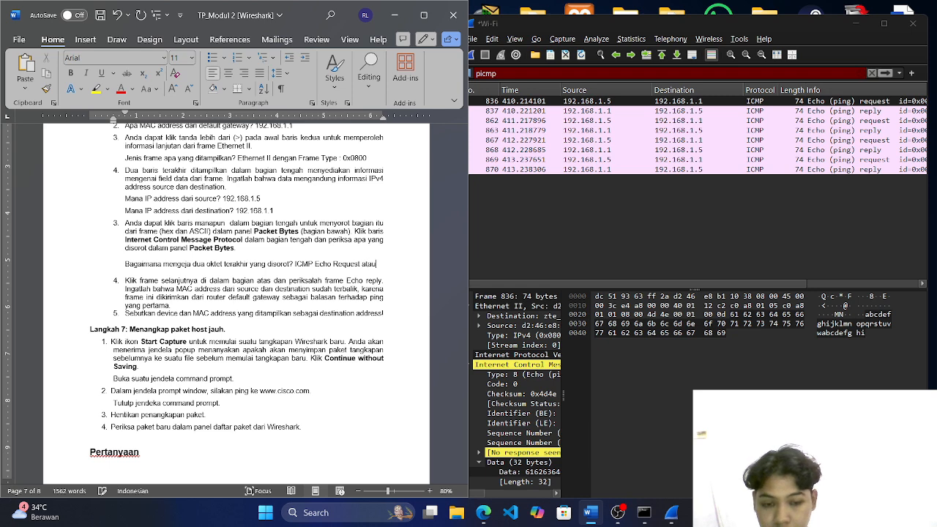
pyautogui.write(' Echo')
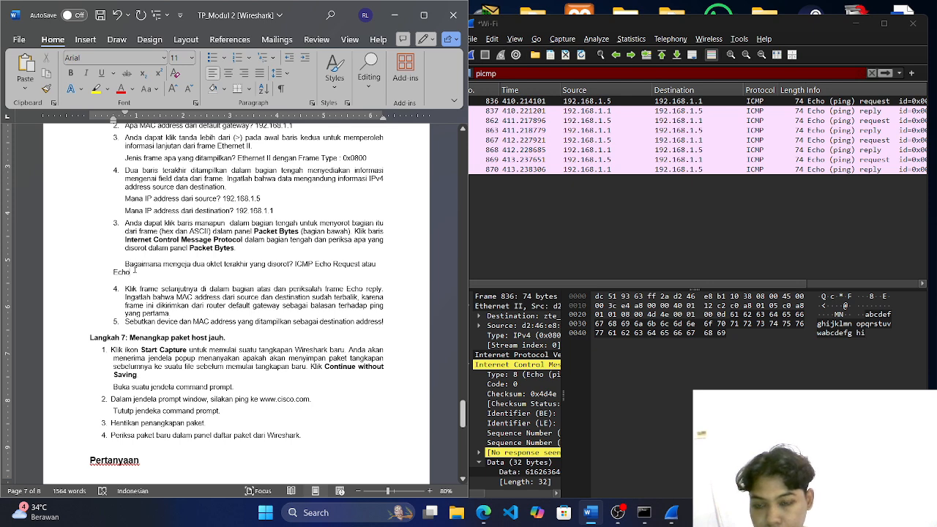
pyautogui.write(' Repl')
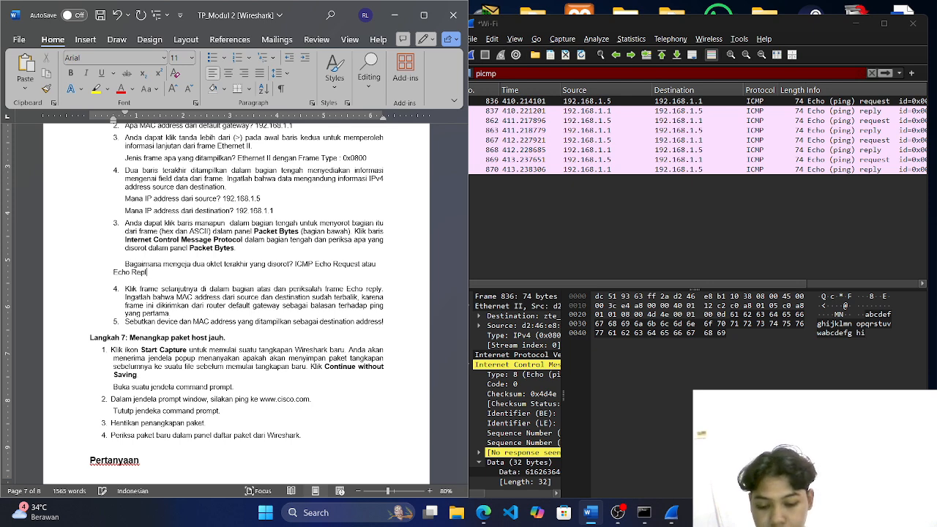
pyautogui.write('y ')
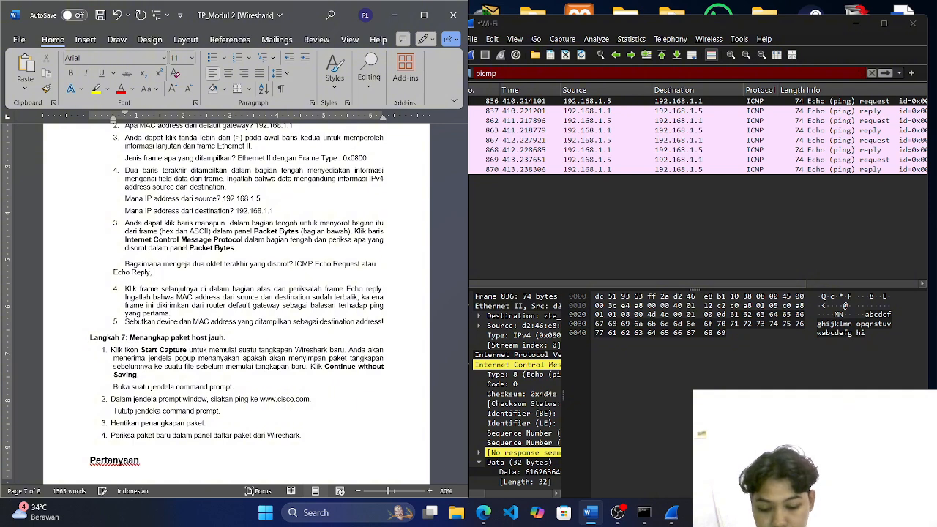
# Continue the octets answer with ", contohnya ejaan heksadesimal : 68 dan 69"
pyautogui.write(', contohnya')
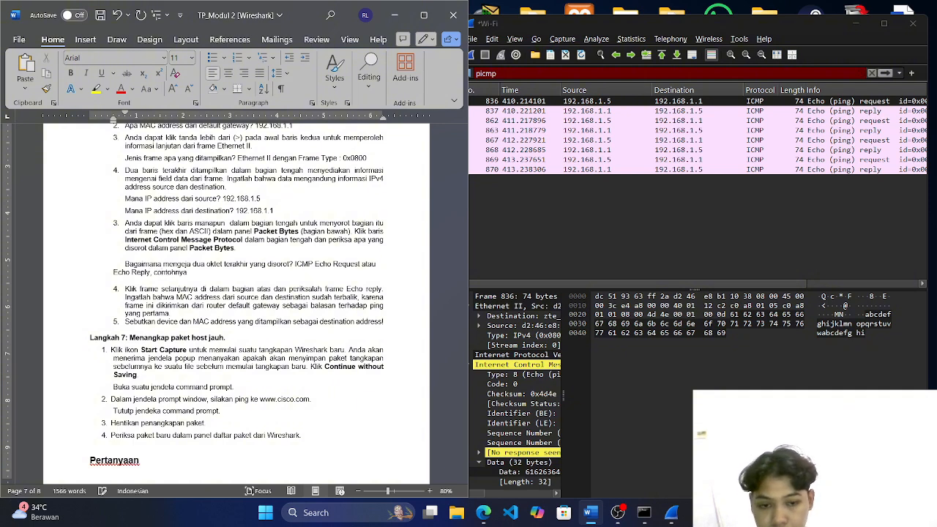
pyautogui.write(' ejaan')
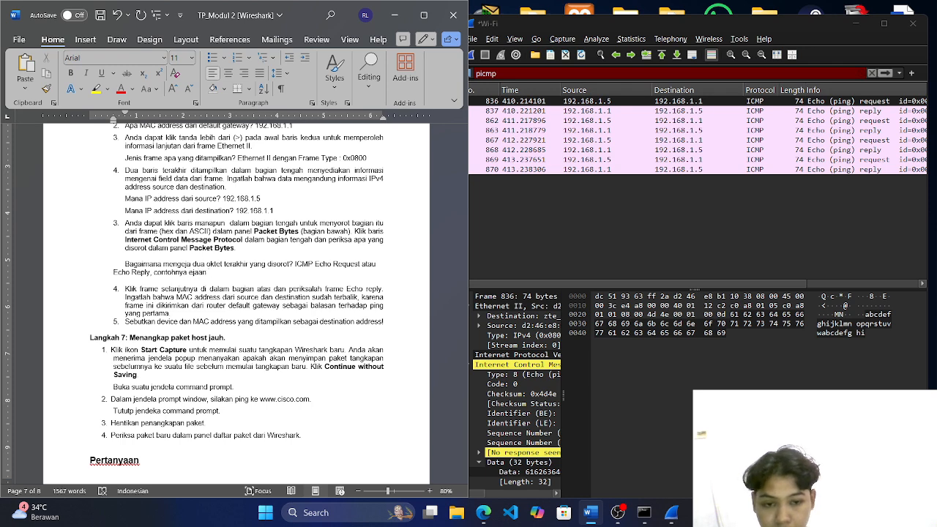
pyautogui.write(' ke')
pyautogui.press('BackSpace')
pyautogui.press('BackSpace')
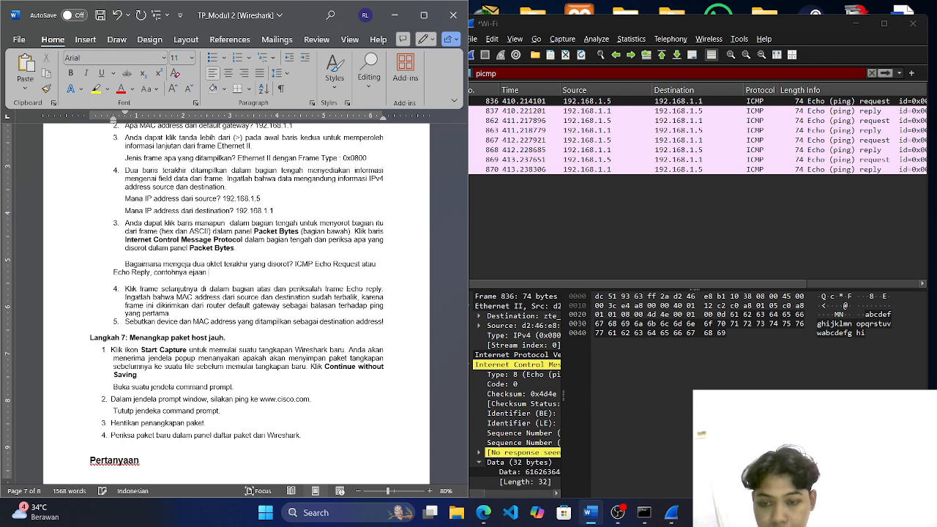
pyautogui.write('he')
pyautogui.write('ksadesim')
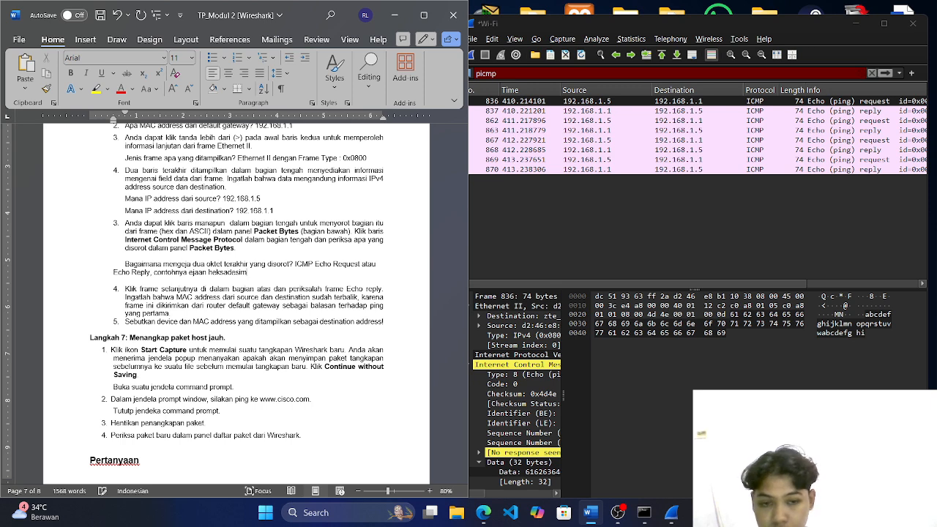
pyautogui.write('al 68')
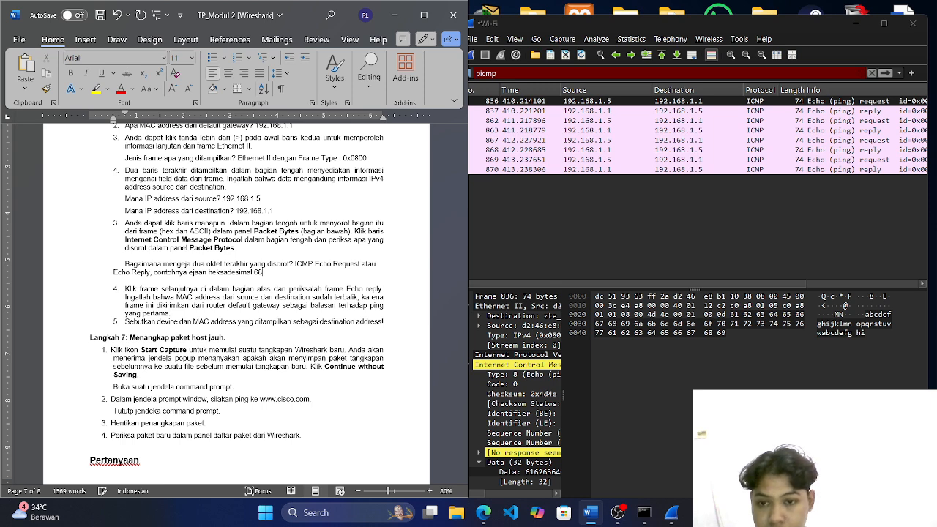
pyautogui.press('BackSpace')
pyautogui.press('BackSpace')
pyautogui.write(': 6')
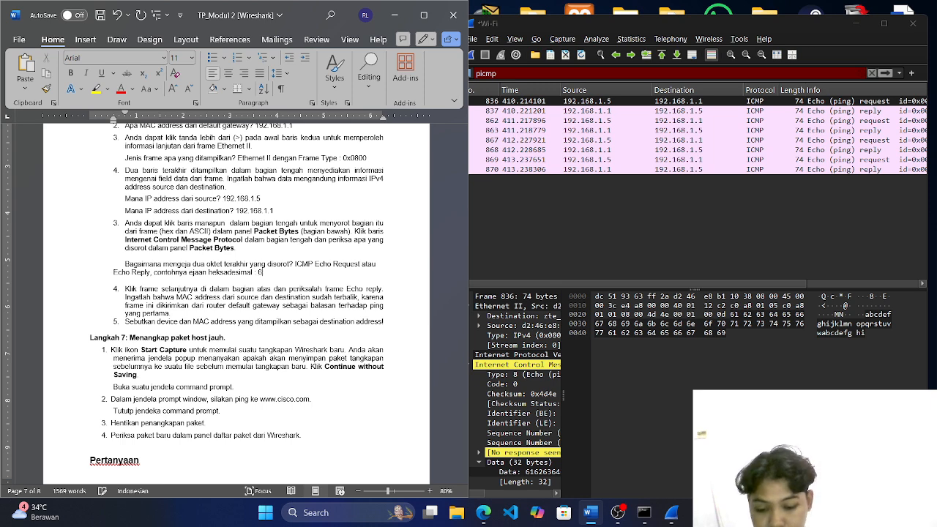
pyautogui.write('8 dan 69')
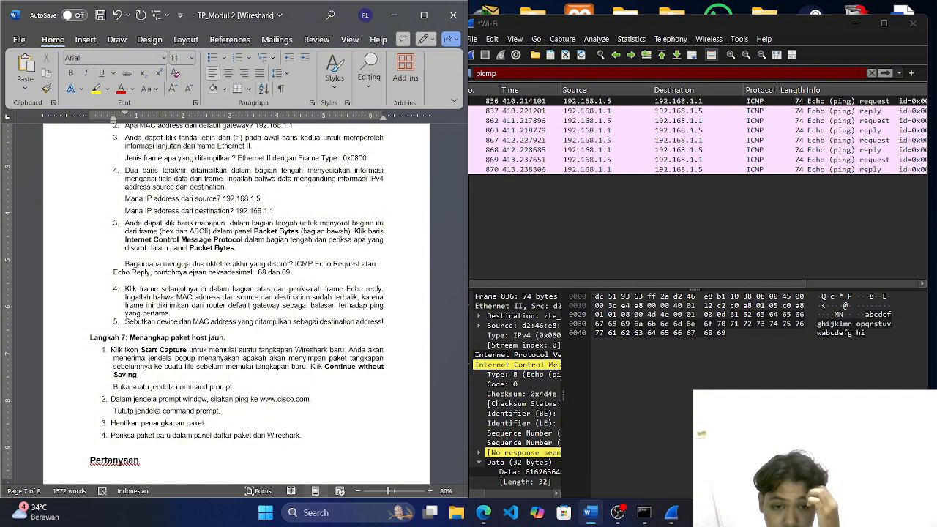
# Complete the octets answer with "berisi karakter h dan i"
pyautogui.write('baris')
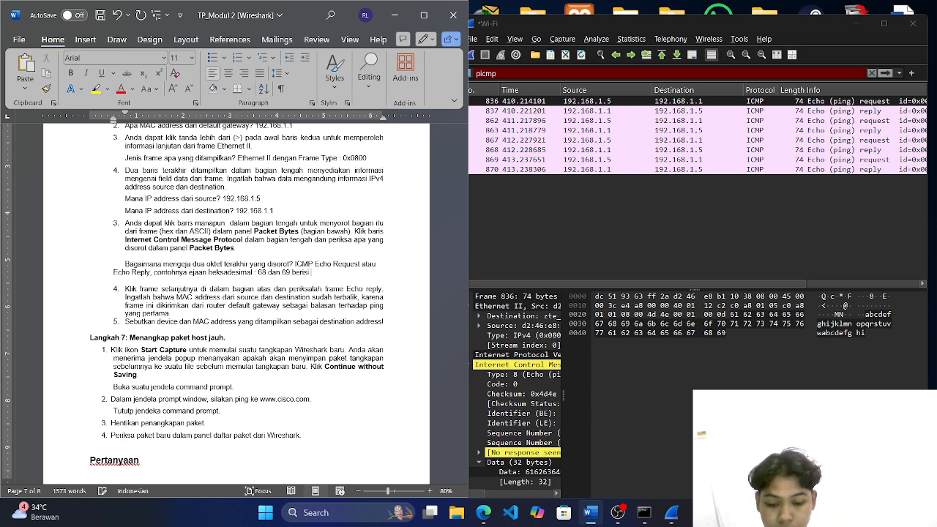
pyautogui.write('i karakter ')
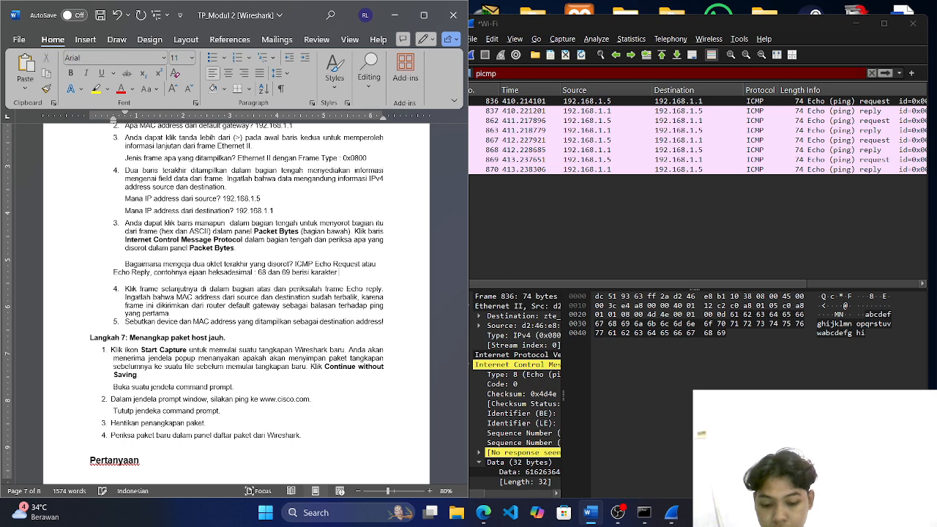
pyautogui.write('h dan')
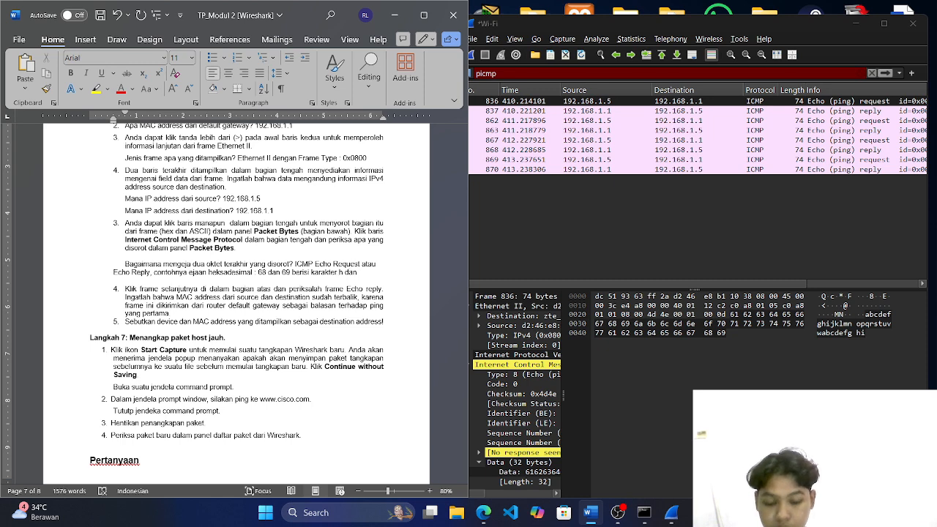
pyautogui.write(' i')
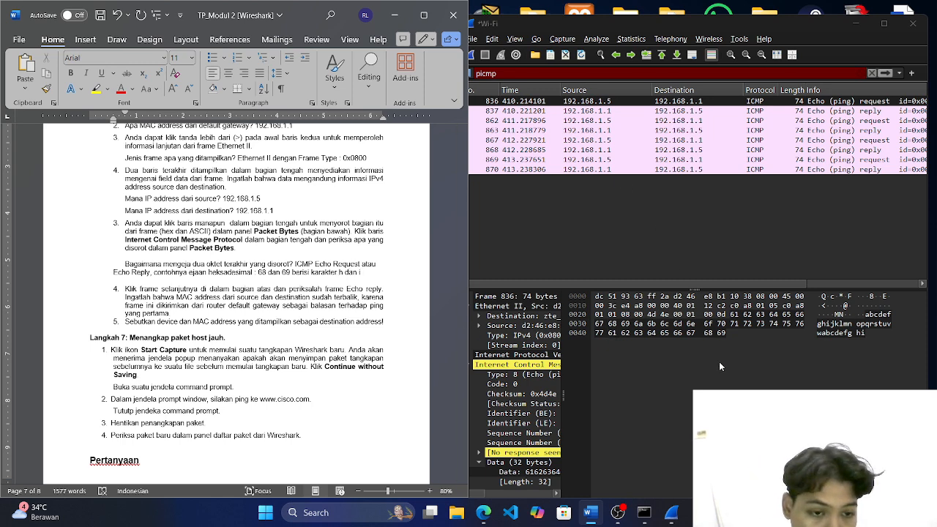
# Increase the hanging indent of the last two octets answer in Word so its second line aligns with the first
pyautogui.click(709, 334)
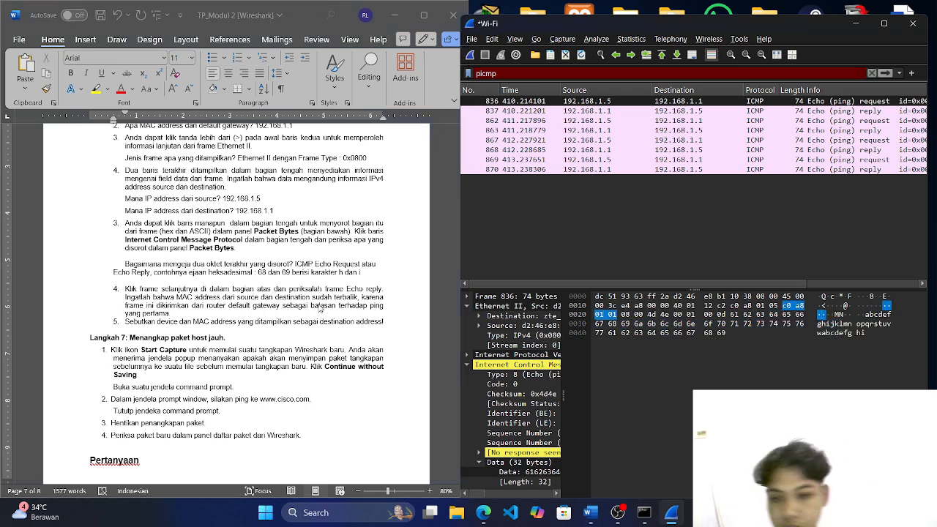
pyautogui.scroll(-1, 320, 310)
pyautogui.click(113, 247)
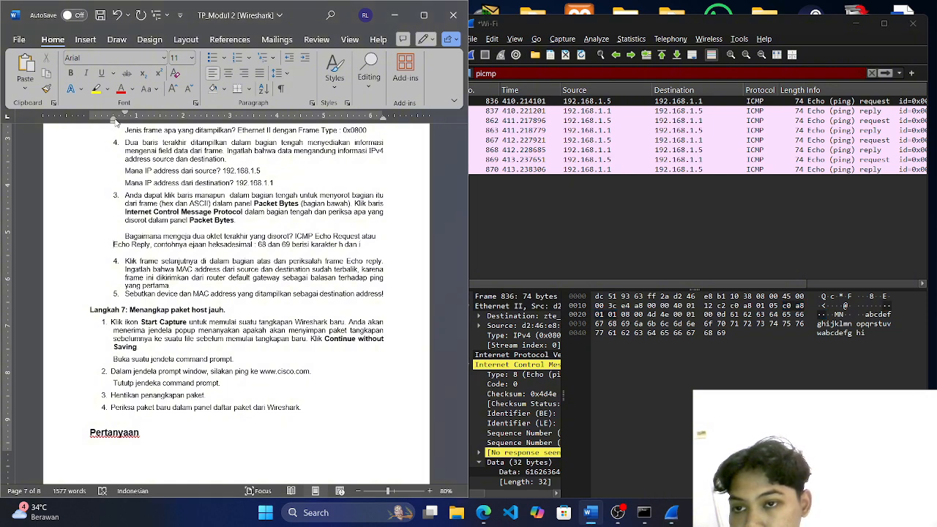
pyautogui.moveTo(114, 120); pyautogui.dragTo(126, 121)
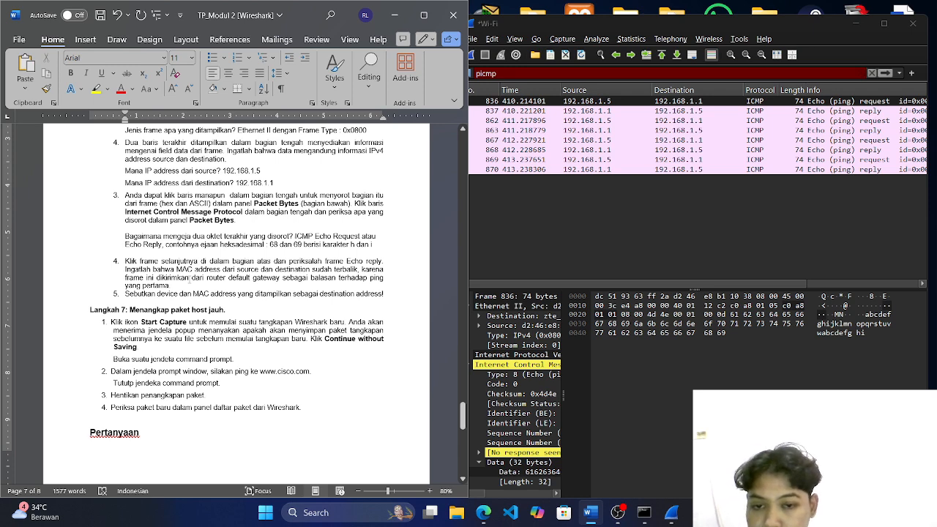
# Select Echo reply frame 837 in Wireshark and widen the packet details area to show its full Ethernet II addresses
pyautogui.click(801, 112)
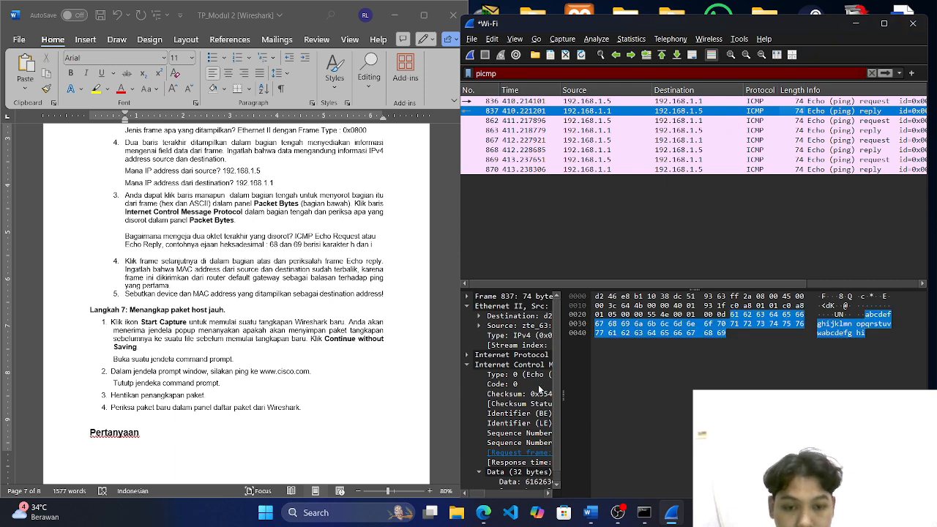
pyautogui.moveTo(563, 388); pyautogui.dragTo(854, 388)
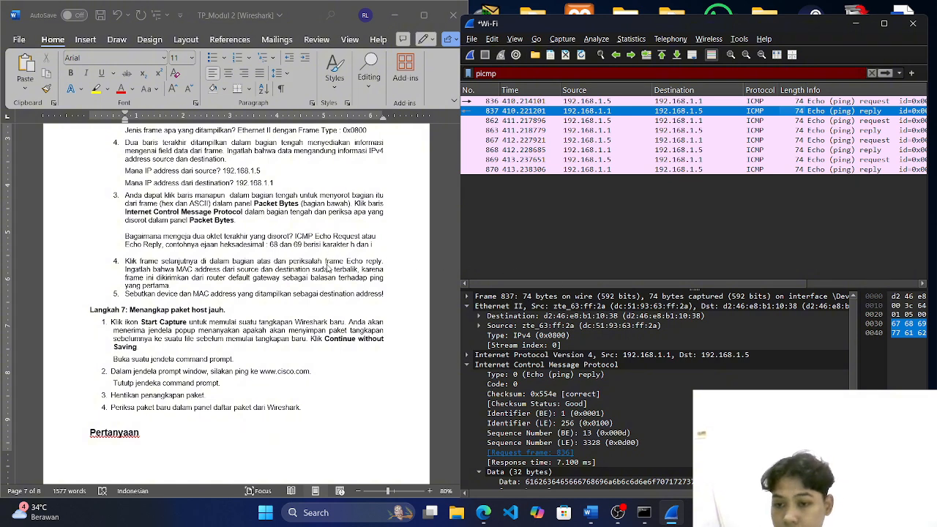
# Add an unnumbered answer line below question 5 in Word reading "Device : PC/laptop pengirim ping (host)"
pyautogui.click(390, 298)
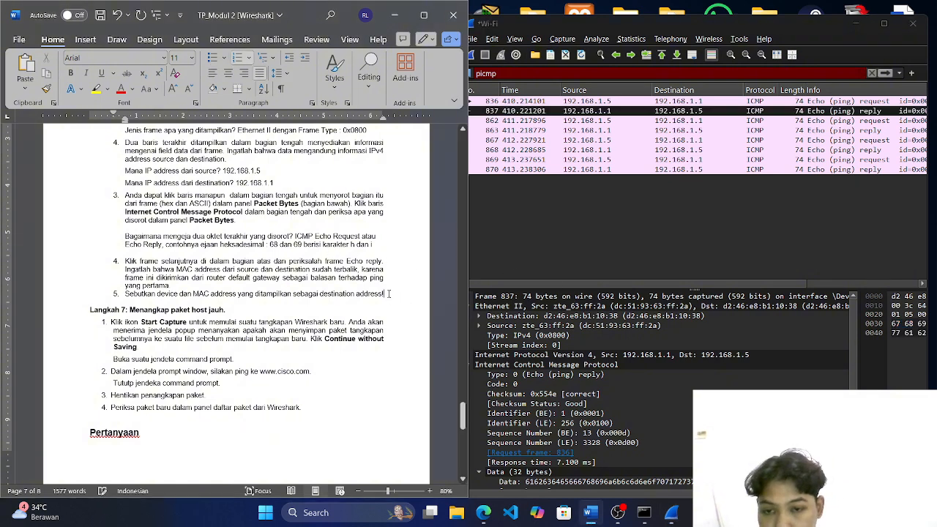
pyautogui.hotkey('ctrl', 'j')
pyautogui.press('BackSpace')
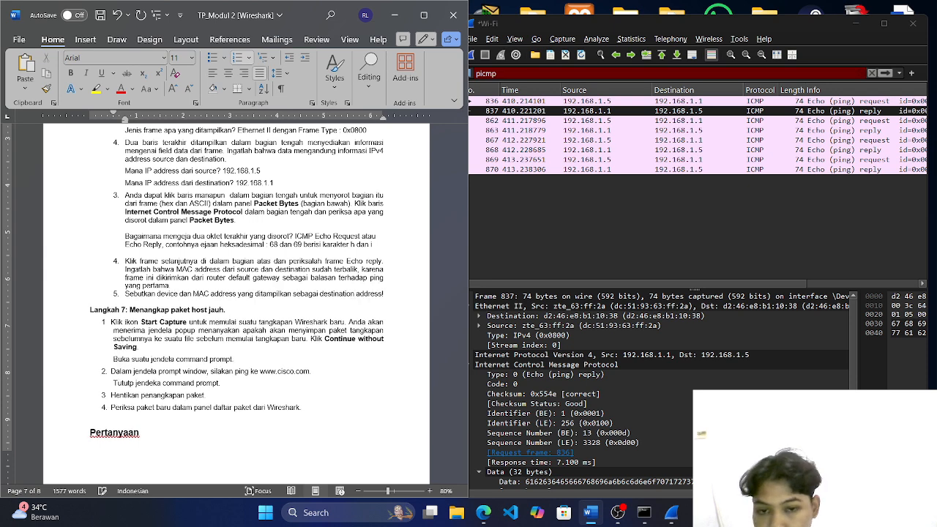
pyautogui.press('Return')
pyautogui.press('BackSpace')
pyautogui.write('De')
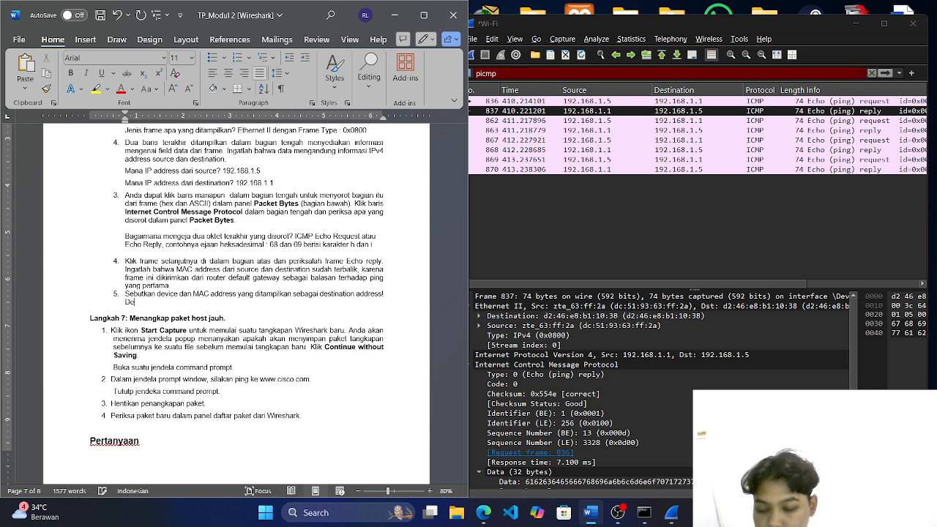
pyautogui.write('vice ')
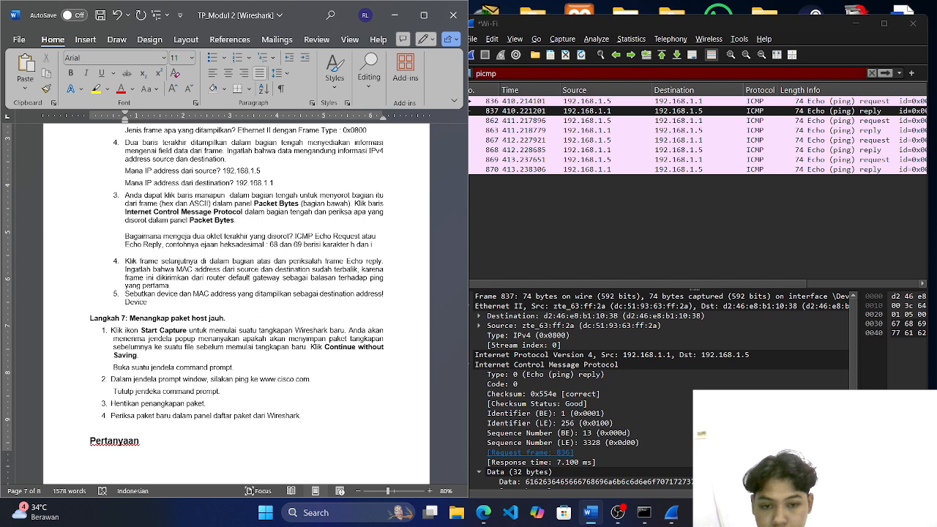
pyautogui.write(': P')
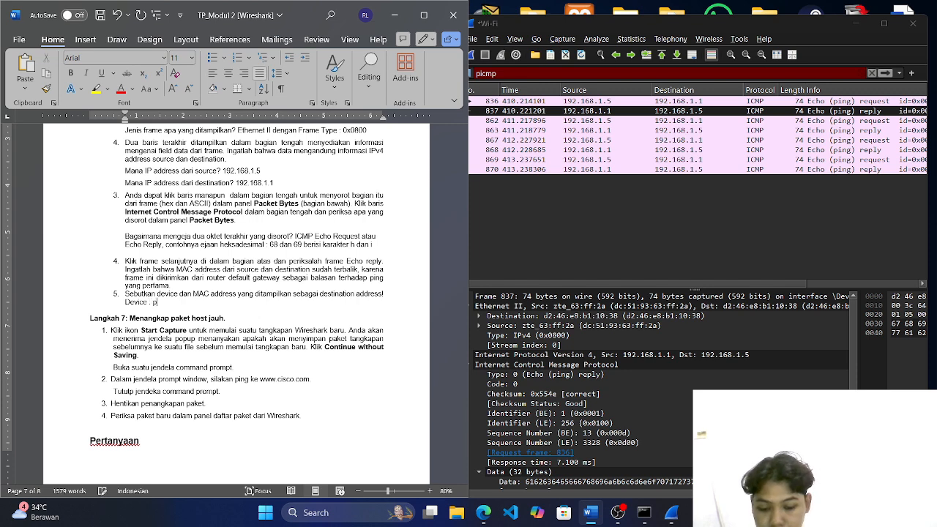
pyautogui.write('C/')
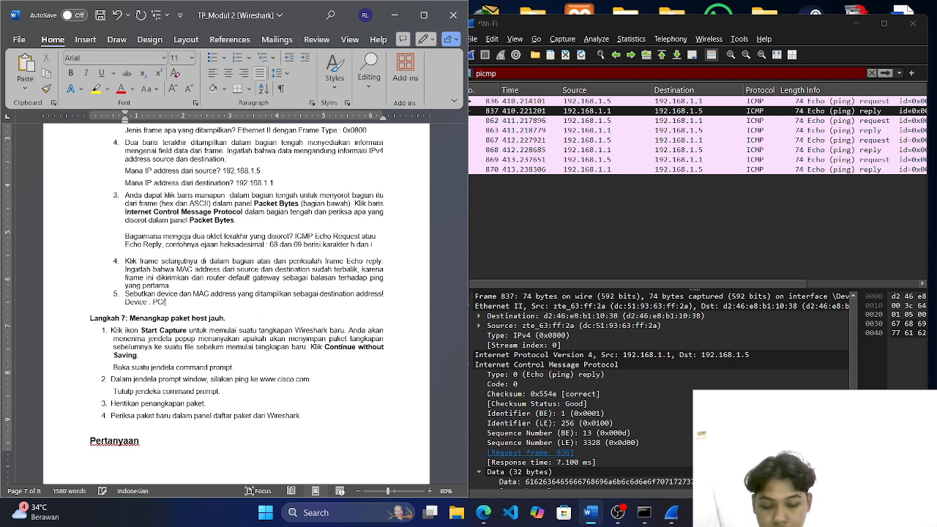
pyautogui.write('laptop p')
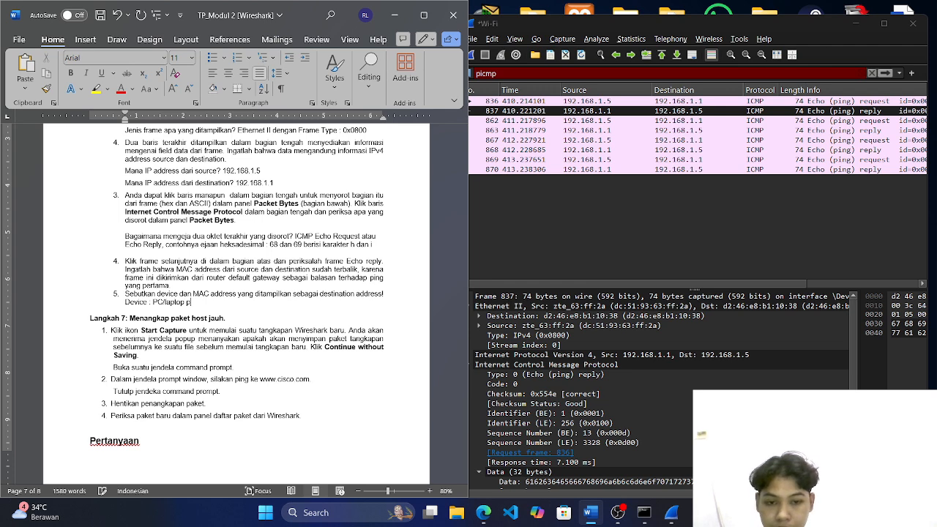
pyautogui.write('eriirim p')
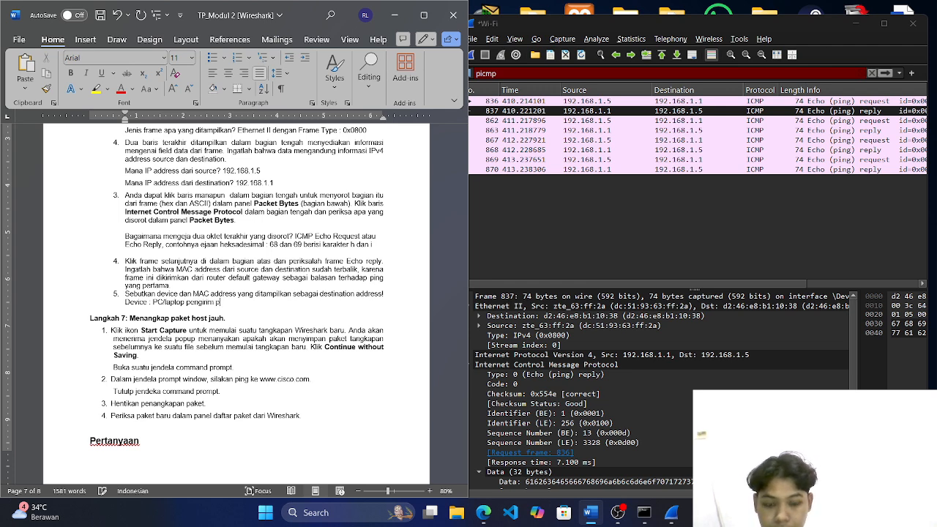
pyautogui.write('ing')
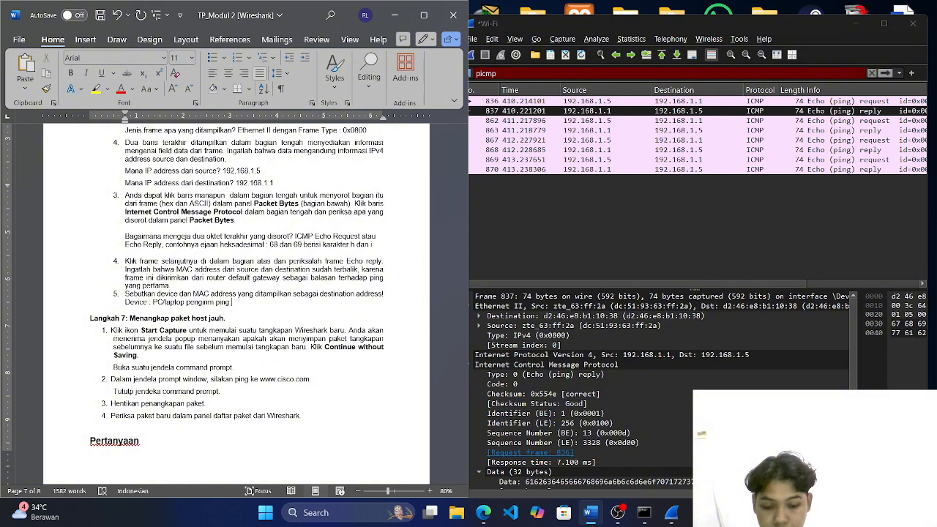
pyautogui.write(' (host')
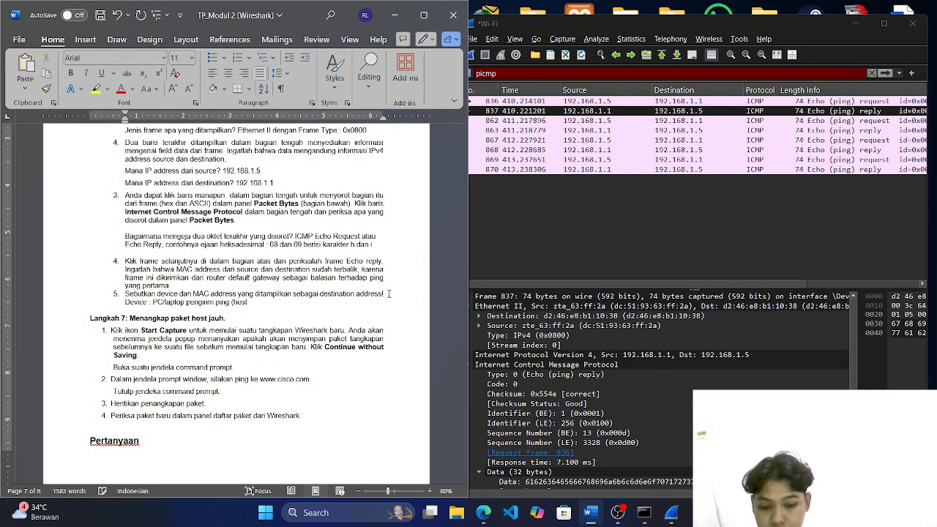
pyautogui.write(')')
# Add the line "Destination MAC Address :" and fill it with dc:51:93:63:ff:2 copied from the NIC PC answer
pyautogui.press('Return')
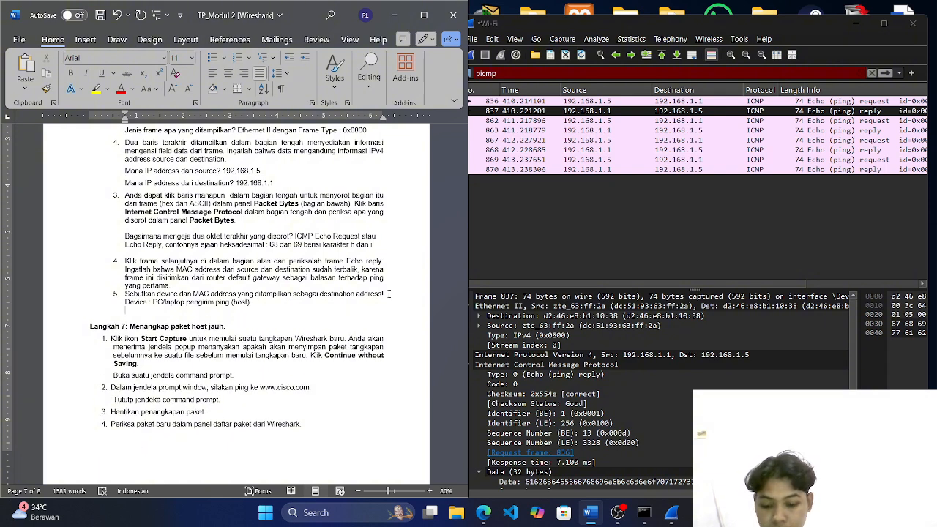
pyautogui.write('Destinat')
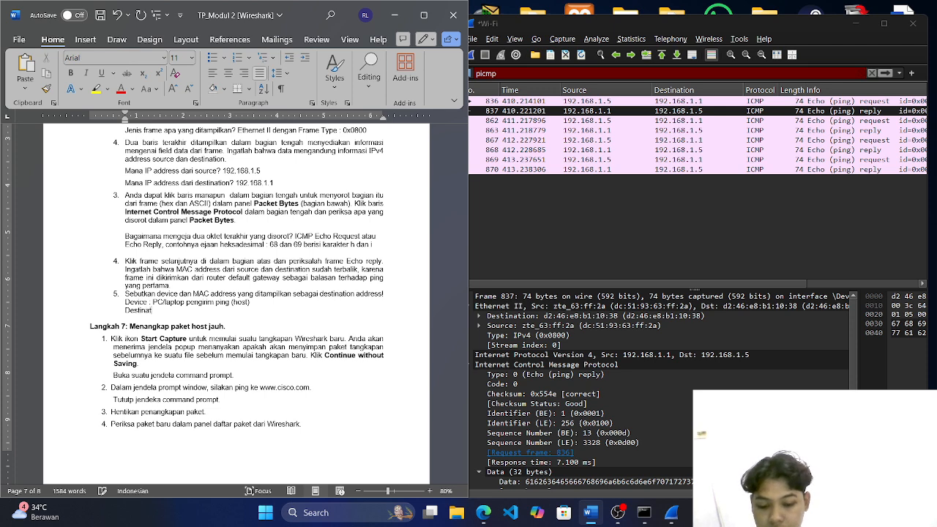
pyautogui.write('ion')
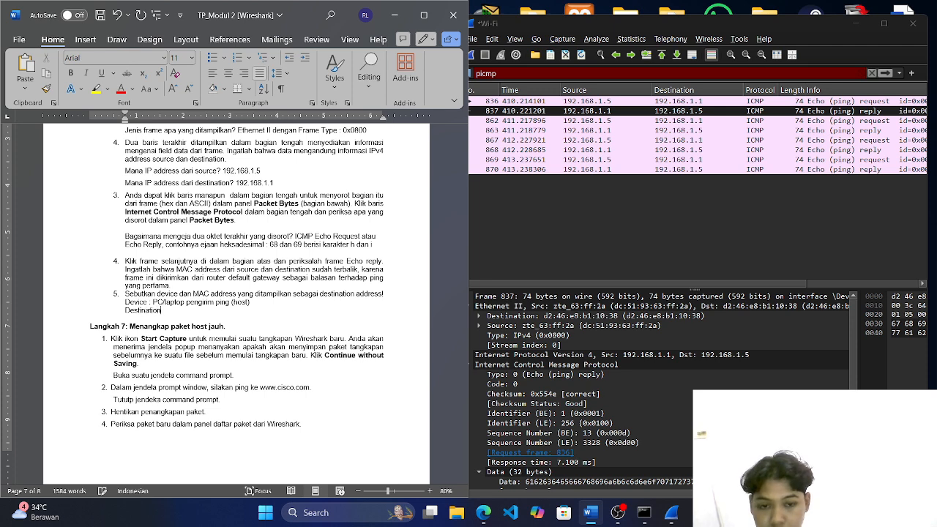
pyautogui.write(' MAC Ad')
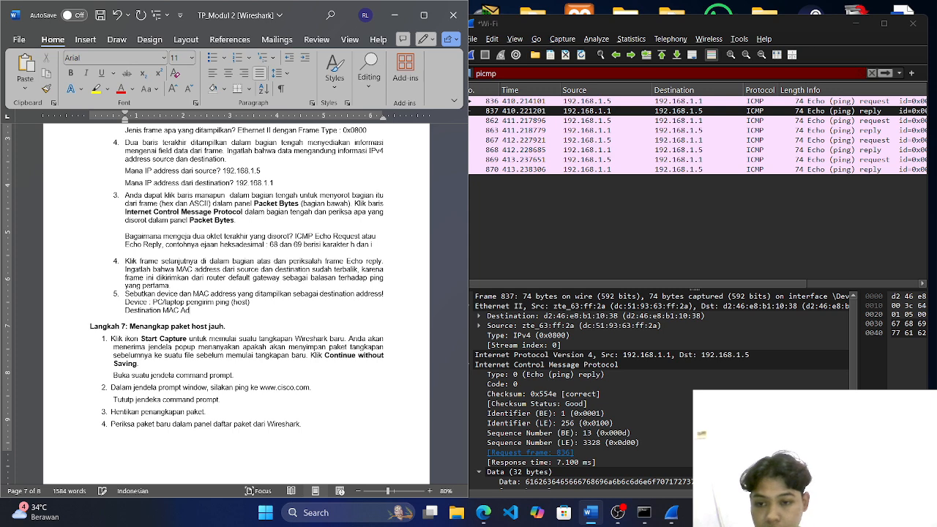
pyautogui.write('dress :')
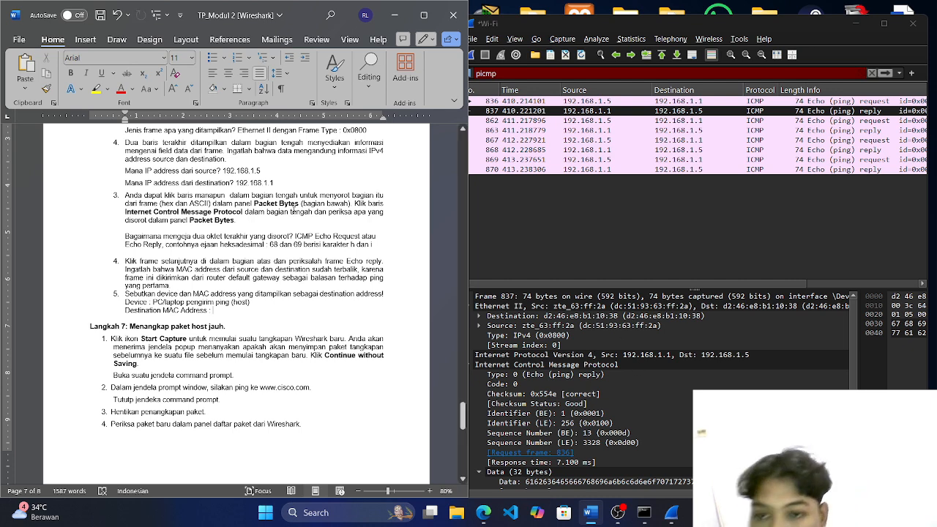
pyautogui.scroll(3, 304, 247)
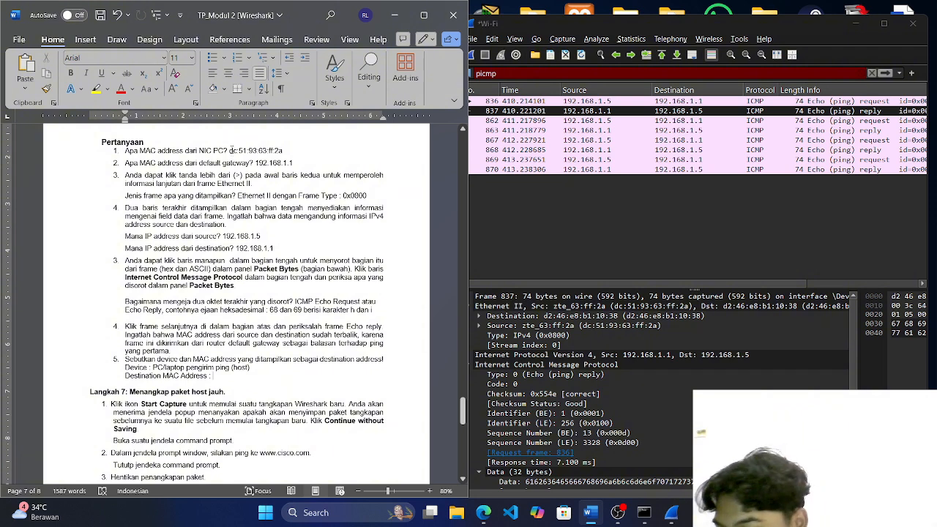
pyautogui.moveTo(232, 150); pyautogui.dragTo(283, 150)
pyautogui.hotkey('ctrl', 'c')
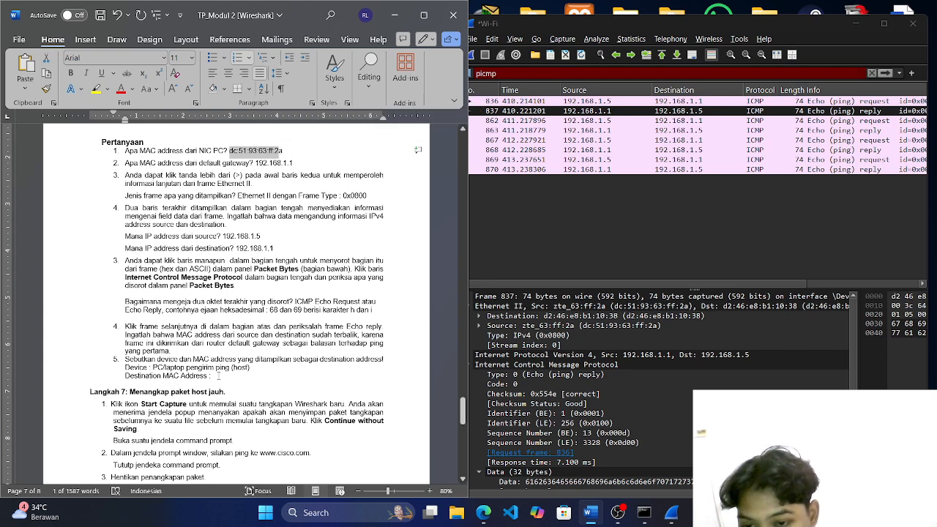
pyautogui.click(218, 374)
pyautogui.hotkey('ctrl', 'v')
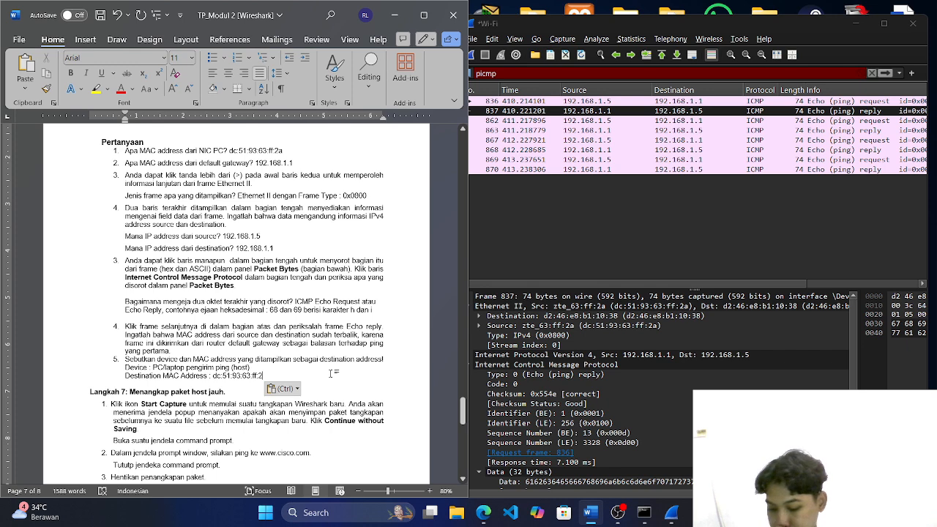
# Review the Langkah 7 instructions and start a new Wi-Fi capture in Wireshark without saving the previous packets
pyautogui.scroll(-3, 331, 373)
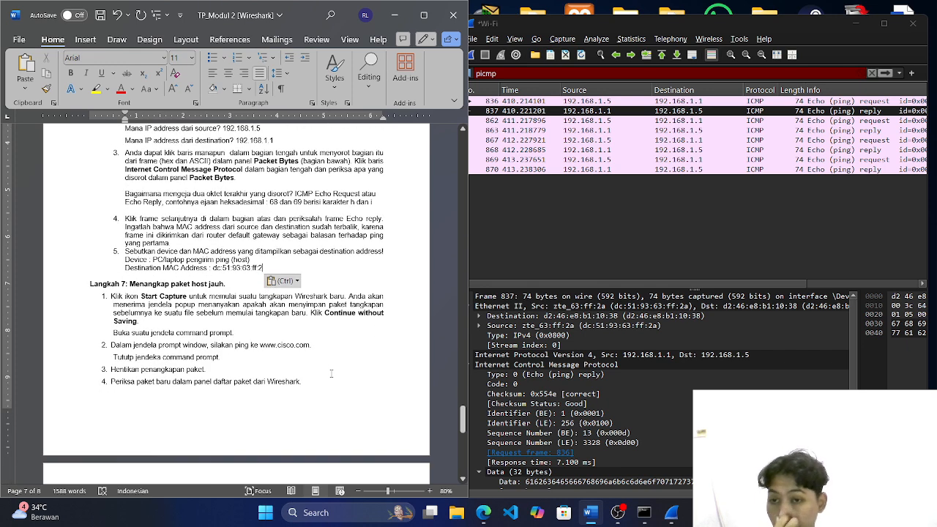
pyautogui.scroll(-1, 331, 374)
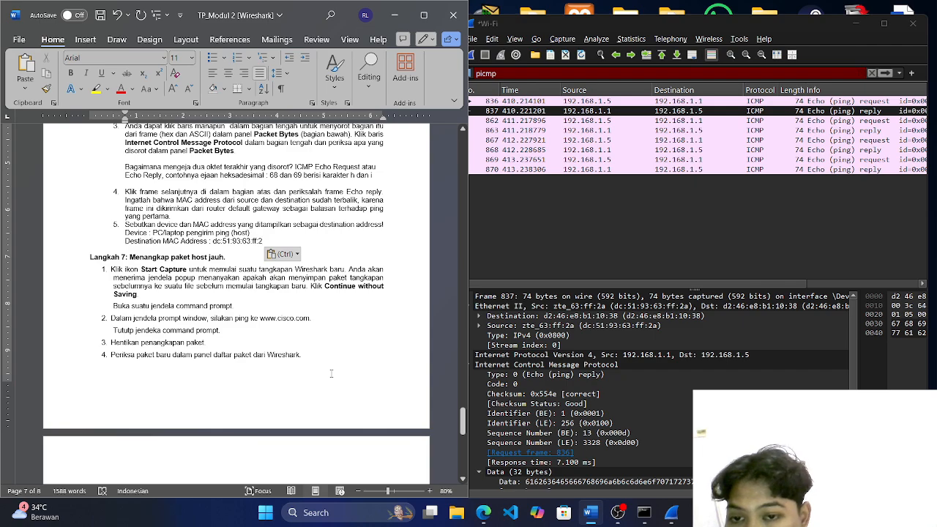
pyautogui.scroll(6, 331, 373)
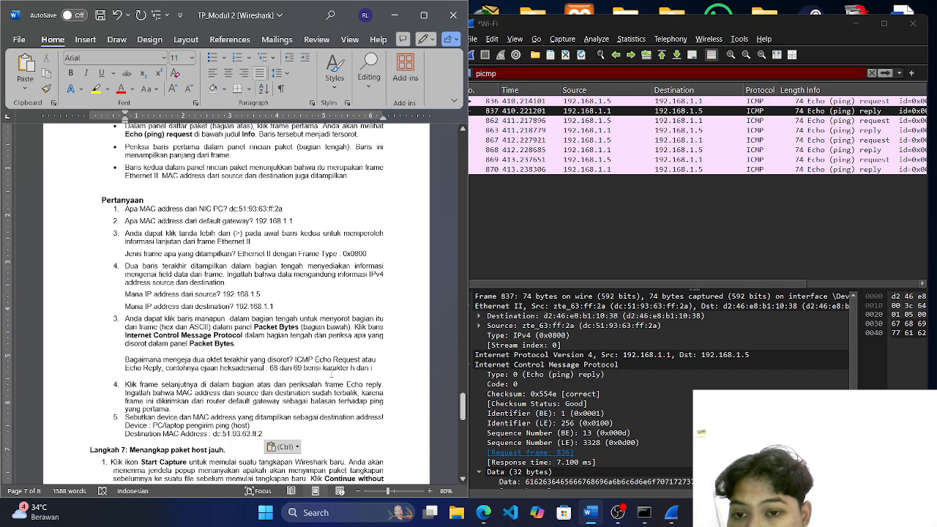
pyautogui.scroll(-8, 331, 373)
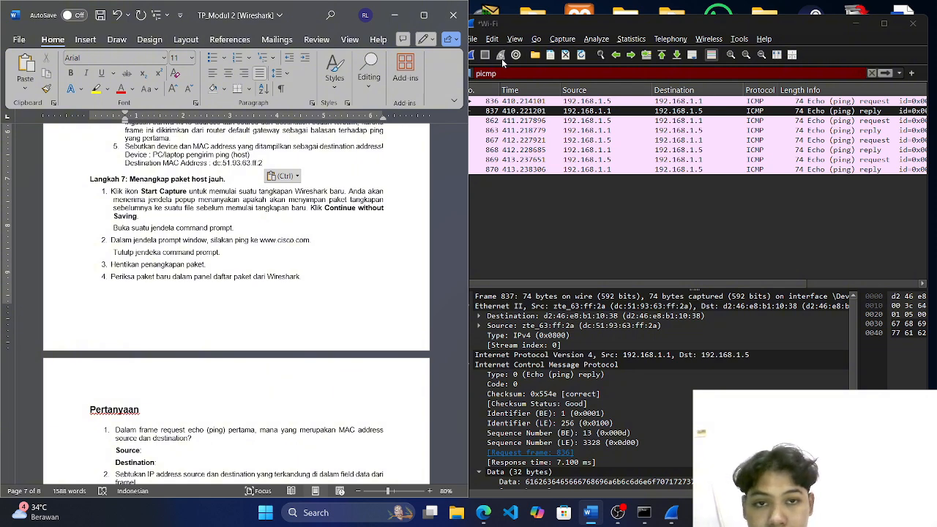
pyautogui.click(579, 219)
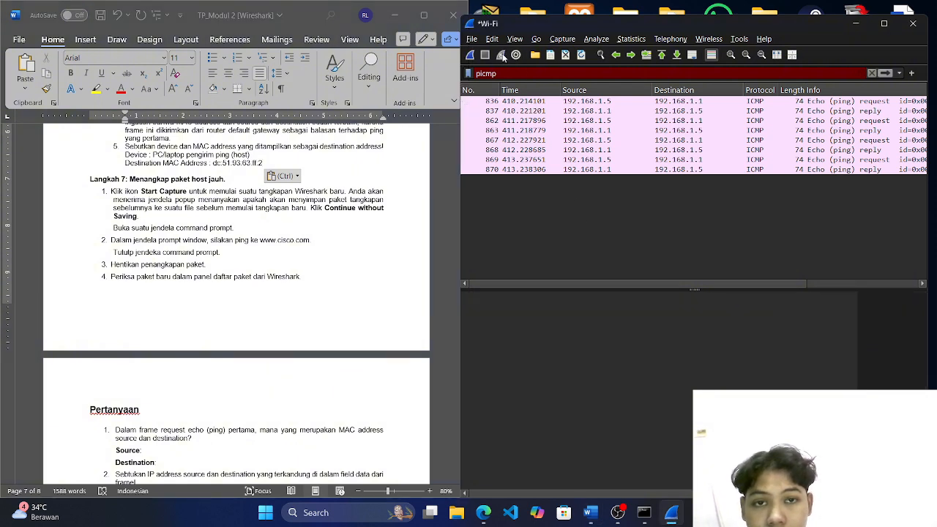
pyautogui.click(469, 56)
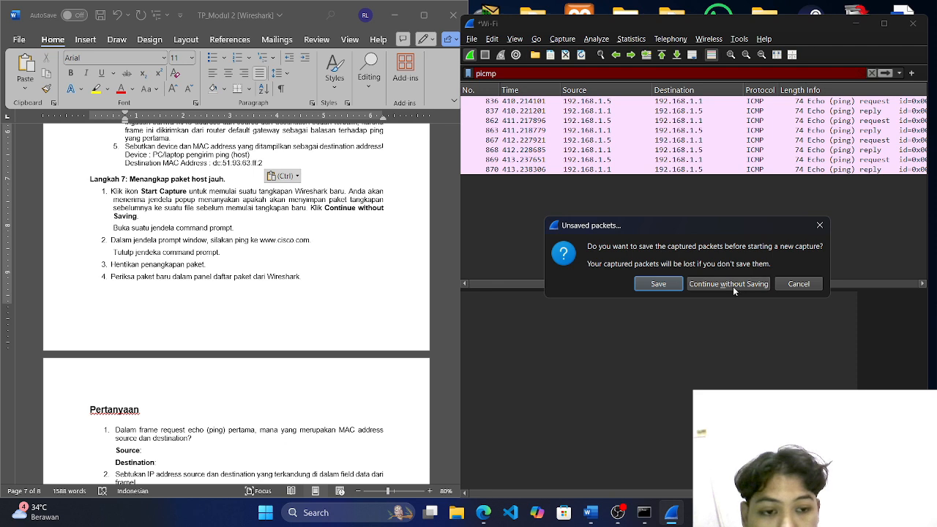
pyautogui.click(732, 284)
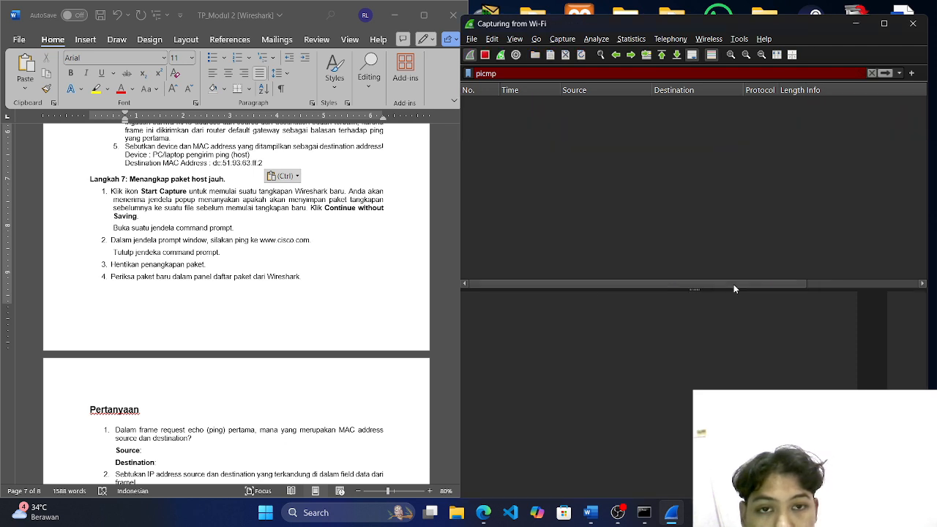
# Correct the Wireshark display filter to icmp
pyautogui.click(481, 74)
pyautogui.press('BackSpace')
pyautogui.click(481, 82)
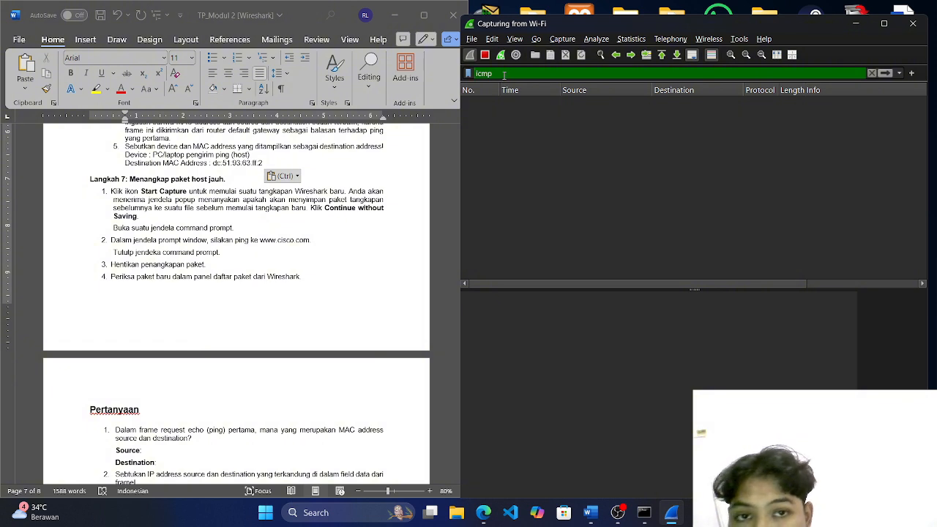
pyautogui.click(644, 512)
pyautogui.write('ping')
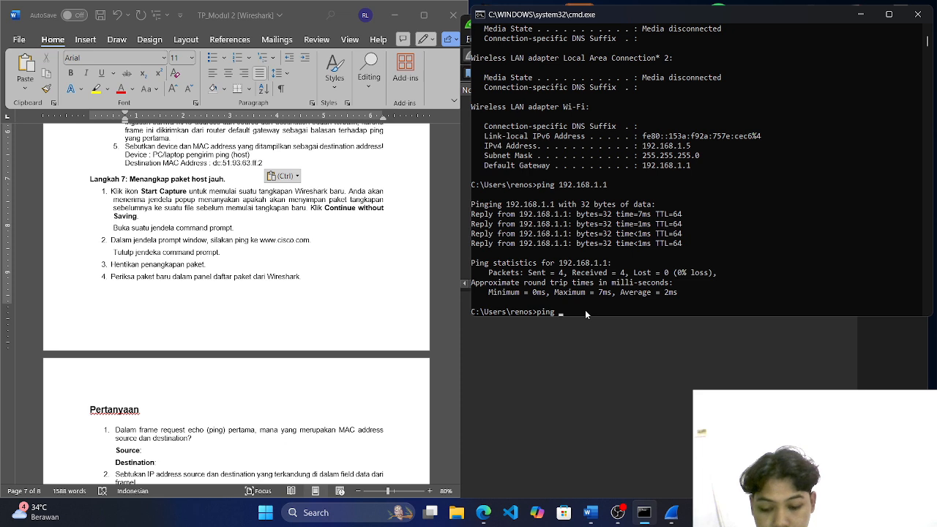
pyautogui.write(' www.cisco')
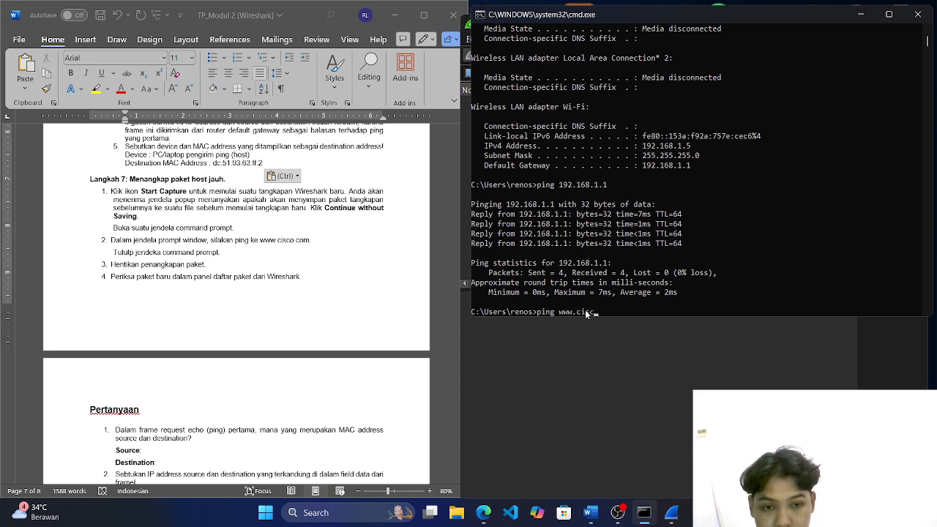
pyautogui.write('.com')
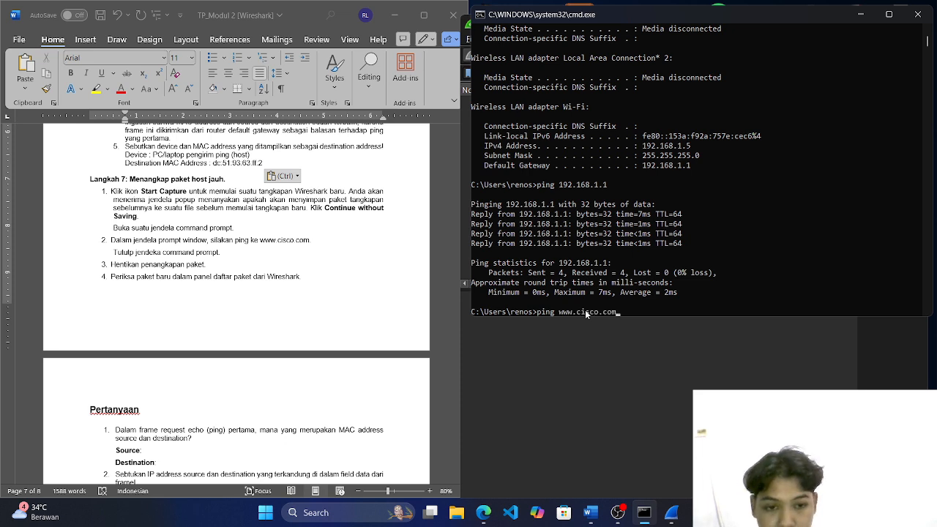
pyautogui.press('Return')
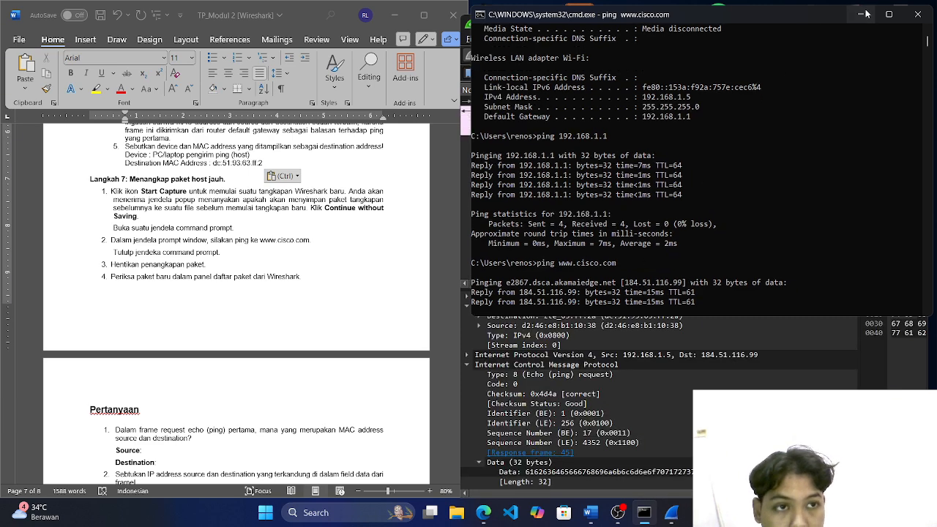
# Put the Command Prompt away and stop the running Wi-Fi capture in Wireshark
pyautogui.click(860, 14)
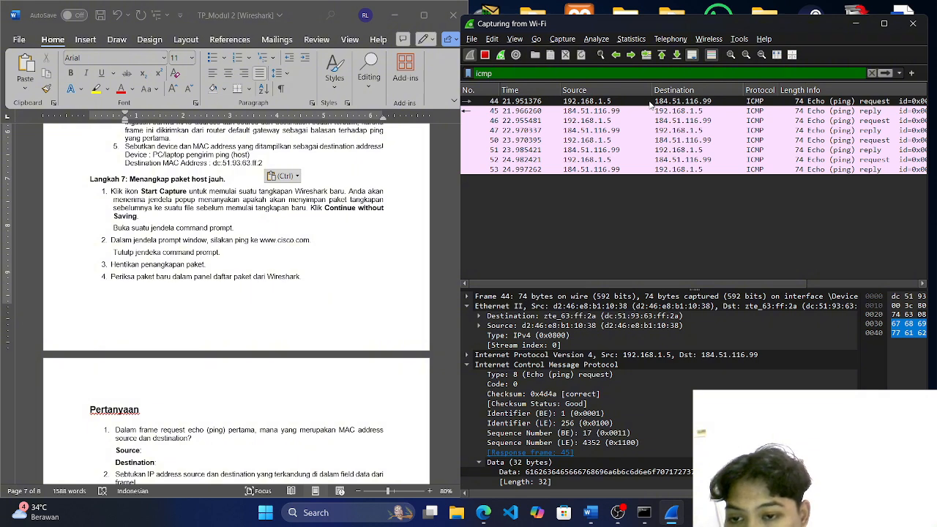
pyautogui.click(484, 56)
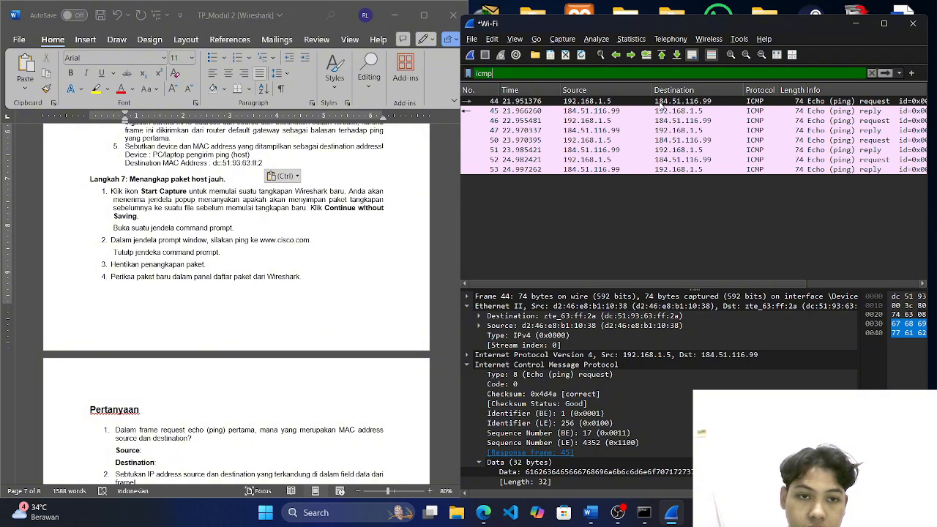
# Answer question 1 of the Langkah 7 Pertanyaan in Word with Source 192.168.1.5 and Destination 184.51.116.99
pyautogui.scroll(-3, 318, 296)
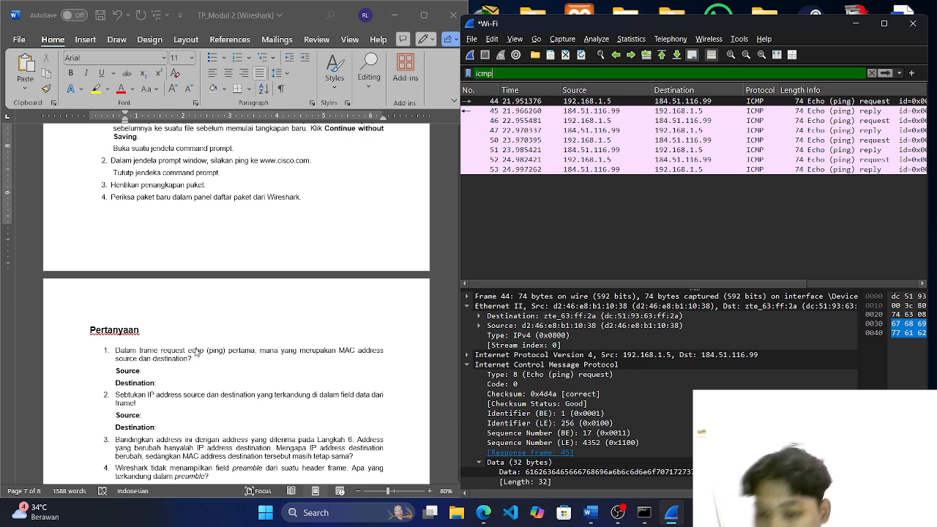
pyautogui.scroll(-1, 196, 352)
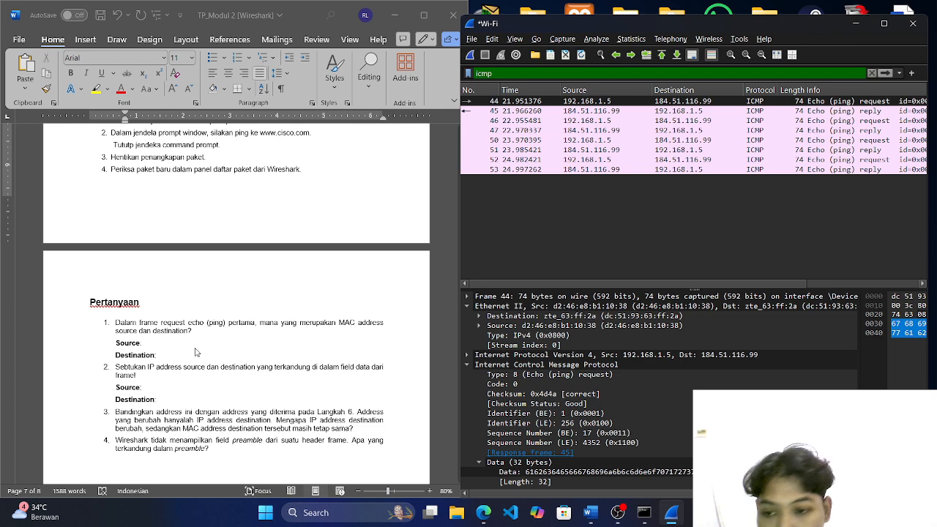
pyautogui.scroll(-1, 195, 353)
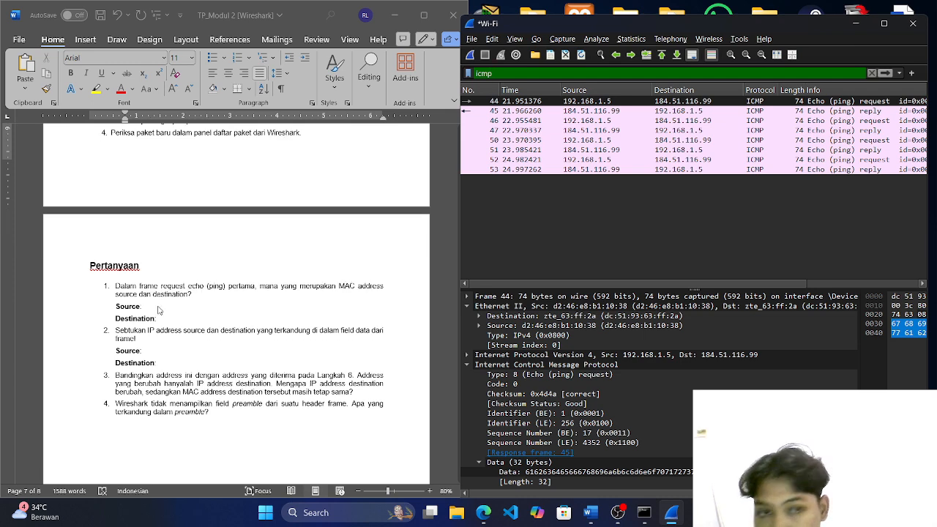
pyautogui.click(158, 307)
pyautogui.write('19')
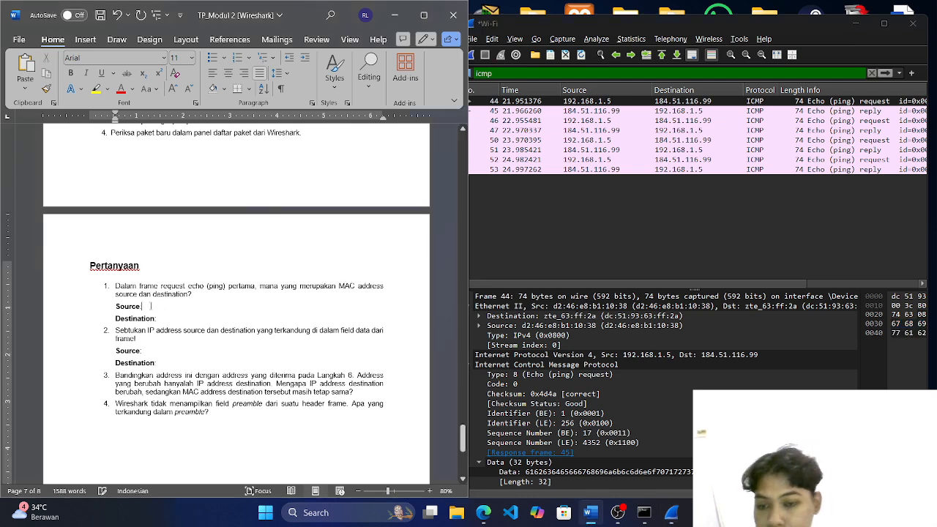
pyautogui.write('2')
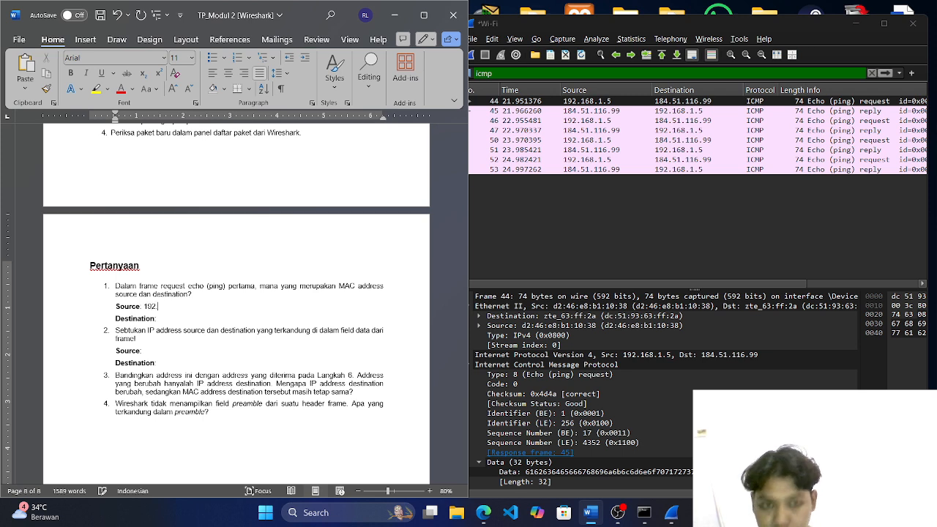
pyautogui.write('.168.1.')
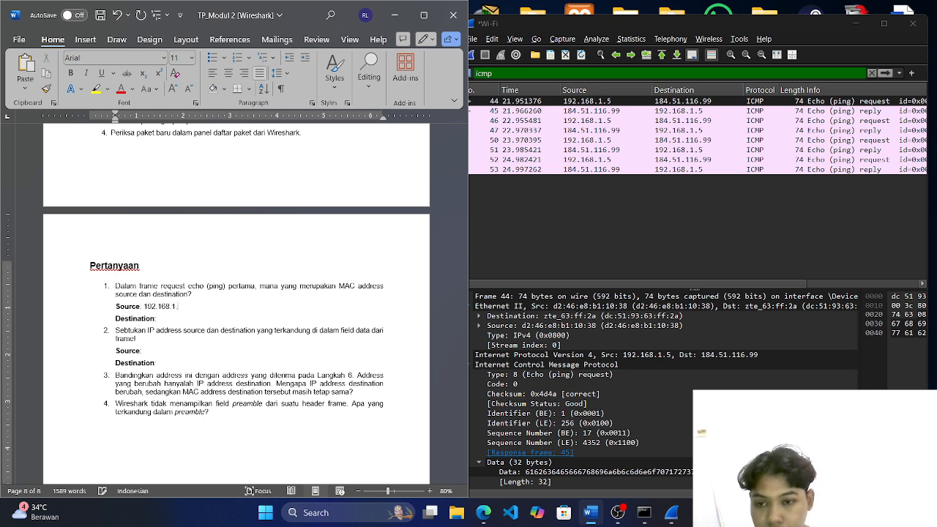
pyautogui.write('5')
pyautogui.click(163, 318)
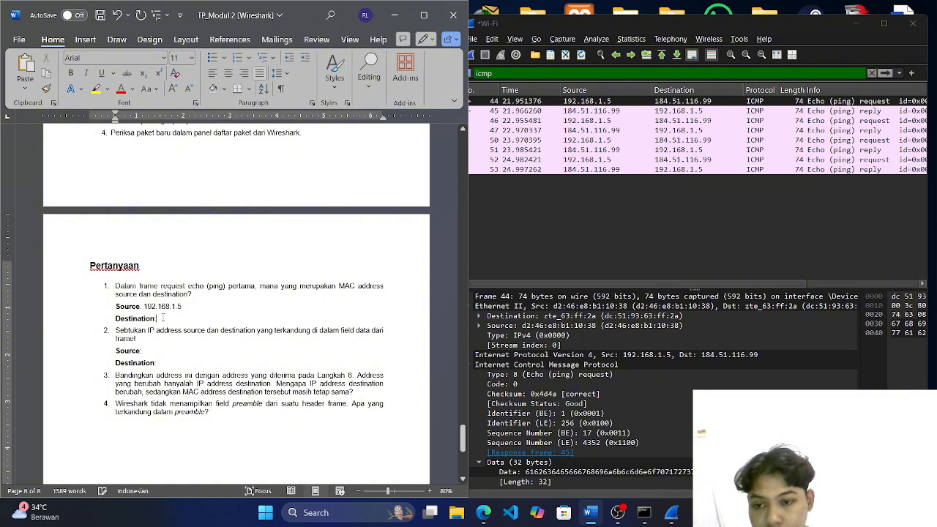
pyautogui.write('184')
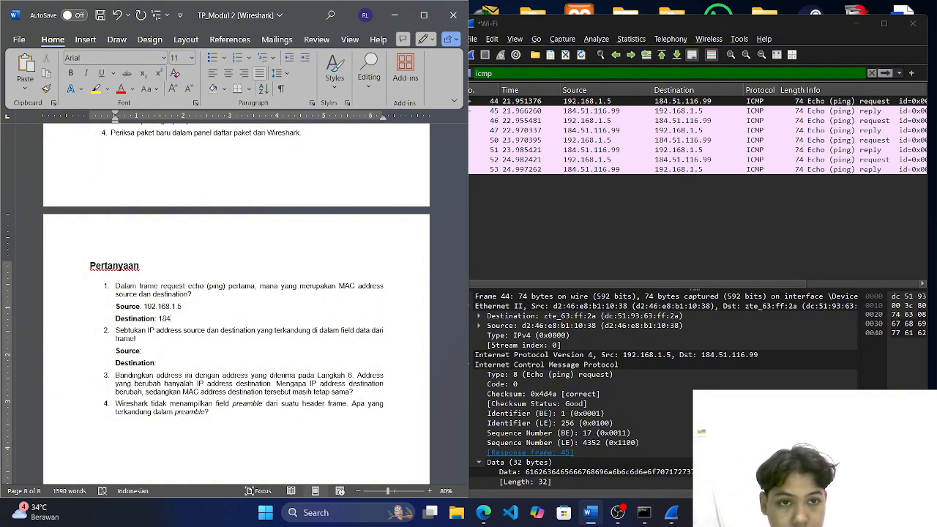
pyautogui.write('.')
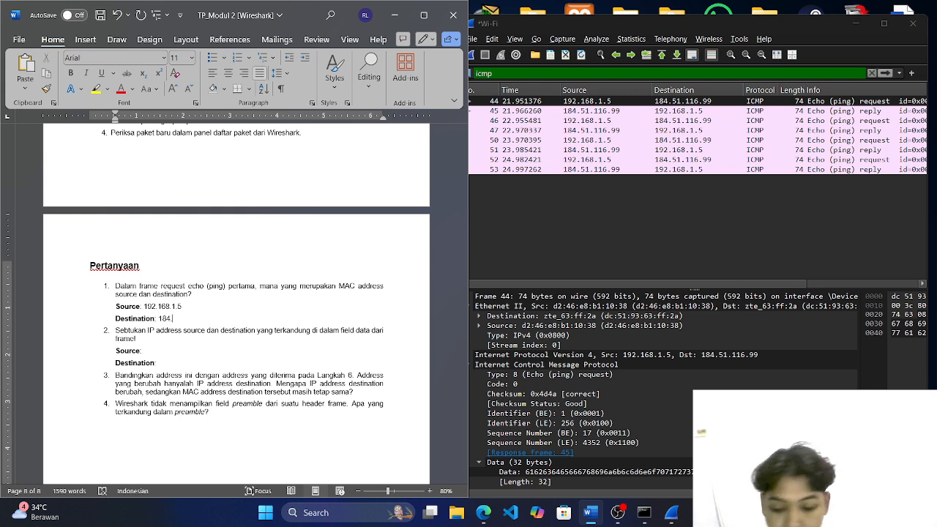
pyautogui.write('51.1')
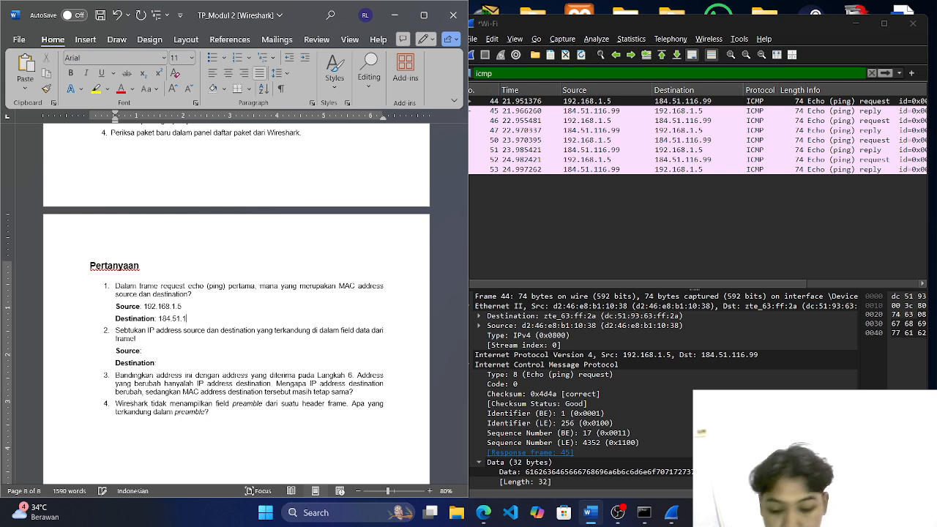
pyautogui.write('16.99')
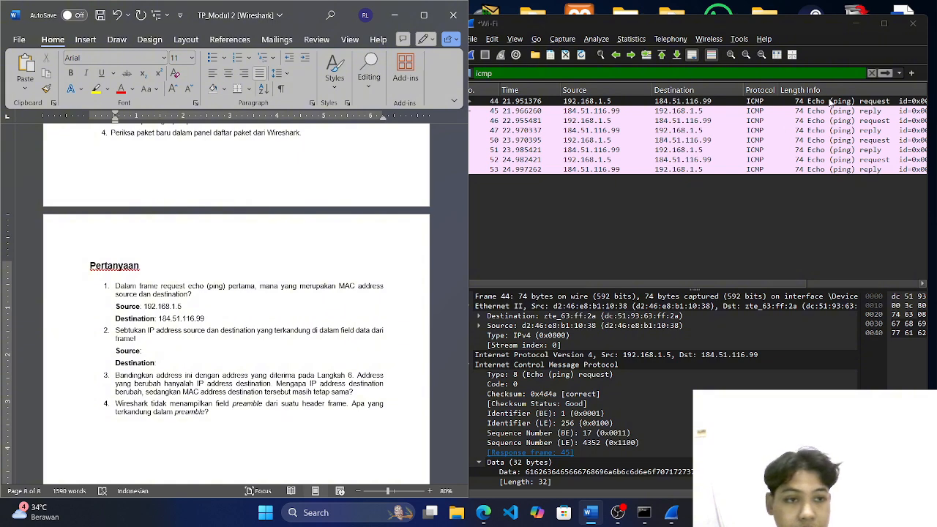
# Replace question 1's Source answer with d2:46:e8:b1:10:38, copied from the first-frame source MAC answer above Latihan 2
pyautogui.click(527, 328)
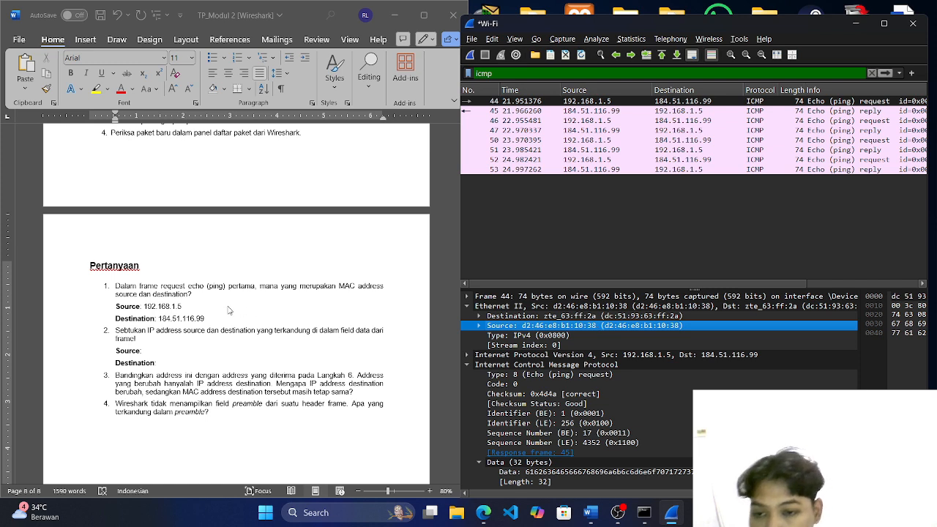
pyautogui.click(194, 304)
pyautogui.press('BackSpace')
pyautogui.press('BackSpace')
pyautogui.press('BackSpace')
pyautogui.press('BackSpace')
pyautogui.press('BackSpace')
pyautogui.press('BackSpace')
pyautogui.press('BackSpace')
pyautogui.press('BackSpace')
pyautogui.press('BackSpace')
pyautogui.press('BackSpace')
pyautogui.press('BackSpace')
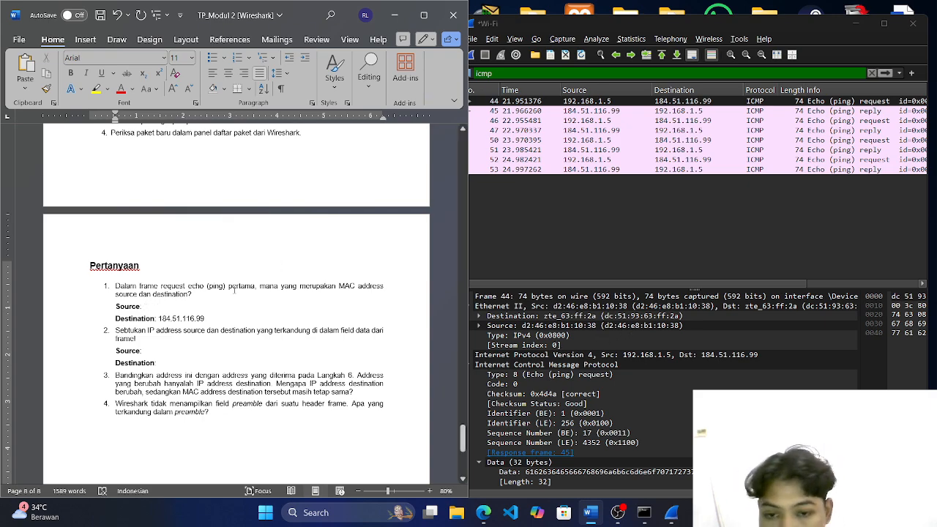
pyautogui.scroll(10, 236, 289)
pyautogui.scroll(15, 235, 289)
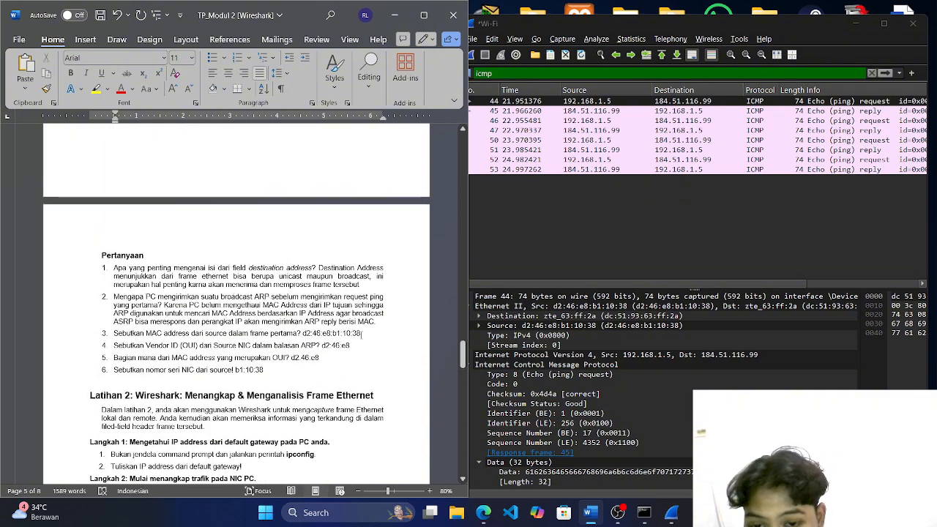
pyautogui.moveTo(362, 333); pyautogui.dragTo(302, 333)
pyautogui.hotkey('ctrl', 'c')
pyautogui.scroll(-3, 306, 332)
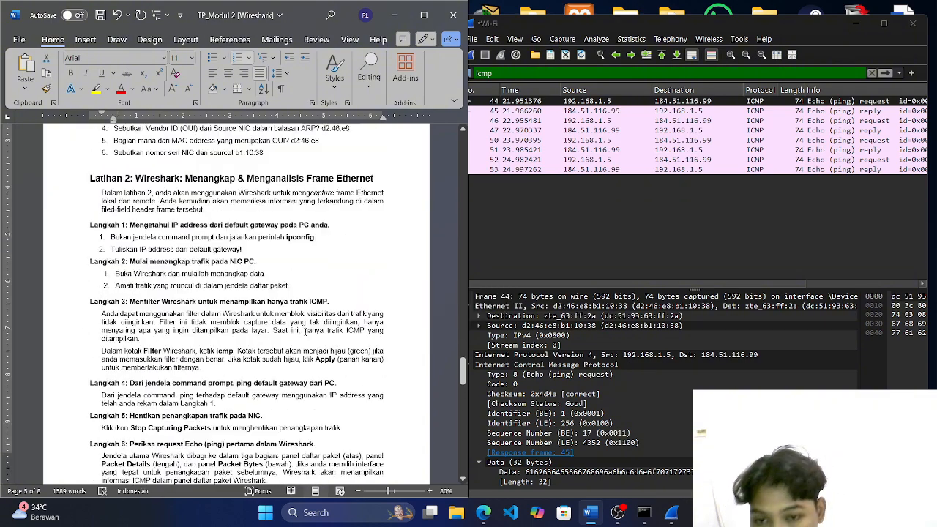
pyautogui.scroll(-15, 305, 332)
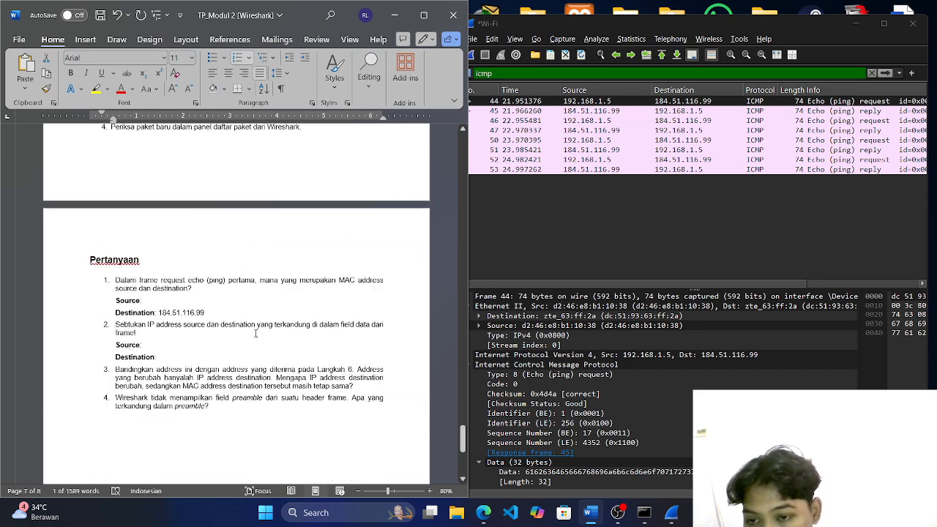
pyautogui.click(167, 296)
pyautogui.hotkey('ctrl', 'v')
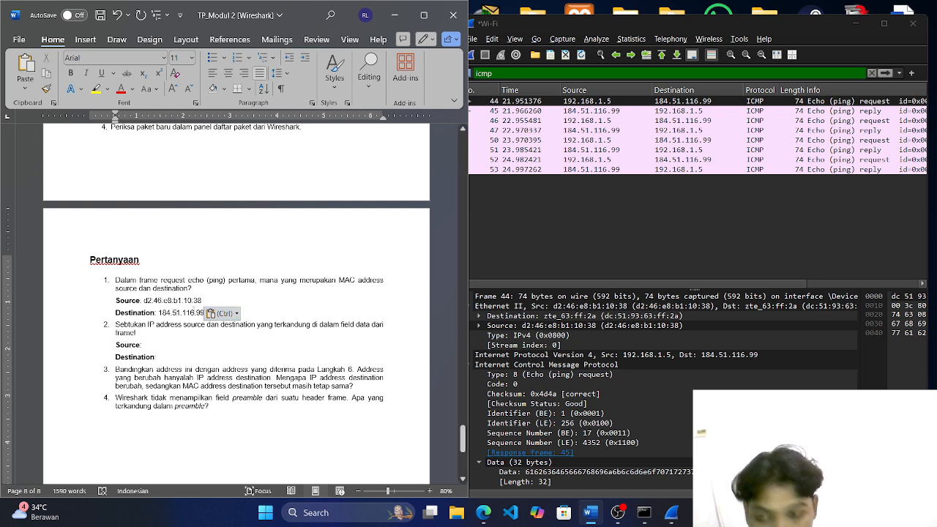
# Complete Langkah 6's destination MAC address with the missing "a" and copy dc:51:93:63:ff:2a over question 1's Destination answer
pyautogui.press('BackSpace')
pyautogui.press('BackSpace')
pyautogui.press('BackSpace')
pyautogui.press('BackSpace')
pyautogui.press('BackSpace')
pyautogui.press('BackSpace')
pyautogui.press('BackSpace')
pyautogui.press('BackSpace')
pyautogui.press('BackSpace')
pyautogui.press('BackSpace')
pyautogui.press('BackSpace')
pyautogui.press('BackSpace')
pyautogui.press('BackSpace')
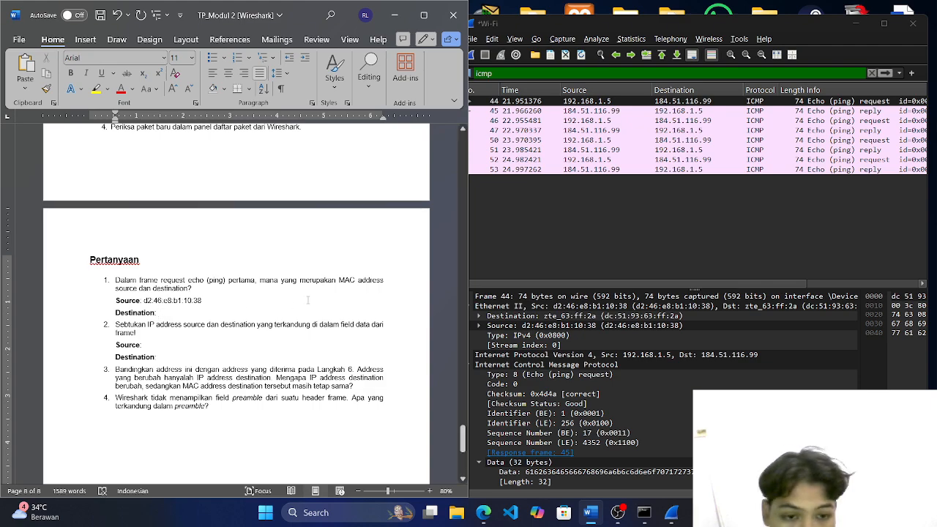
pyautogui.scroll(6, 329, 296)
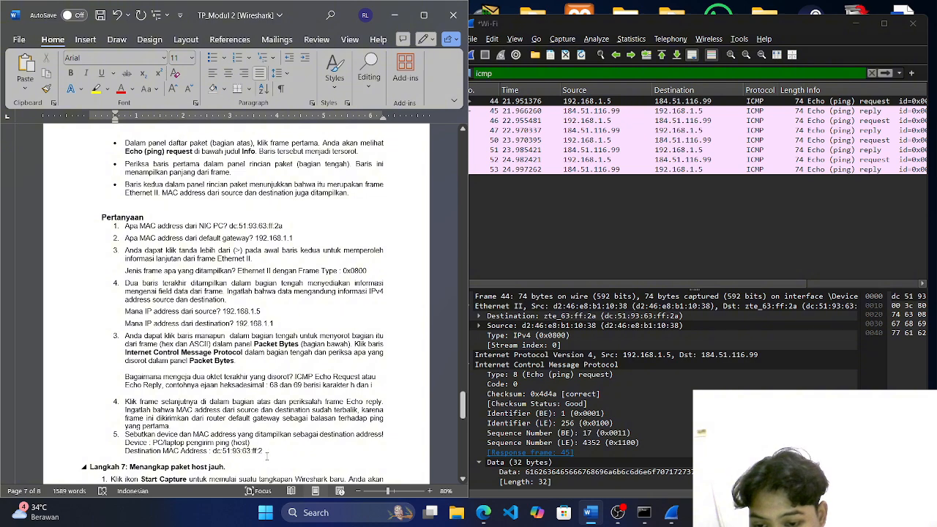
pyautogui.write('a')
pyautogui.moveTo(270, 452); pyautogui.dragTo(213, 451)
pyautogui.hotkey('ctrl', 'c')
pyautogui.scroll(-3, 214, 452)
pyautogui.scroll(-5, 213, 452)
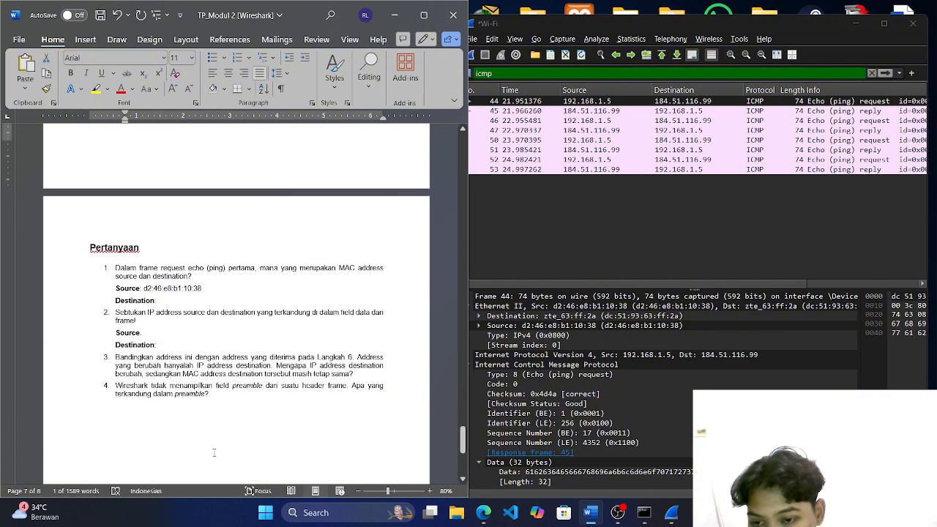
pyautogui.click(173, 298)
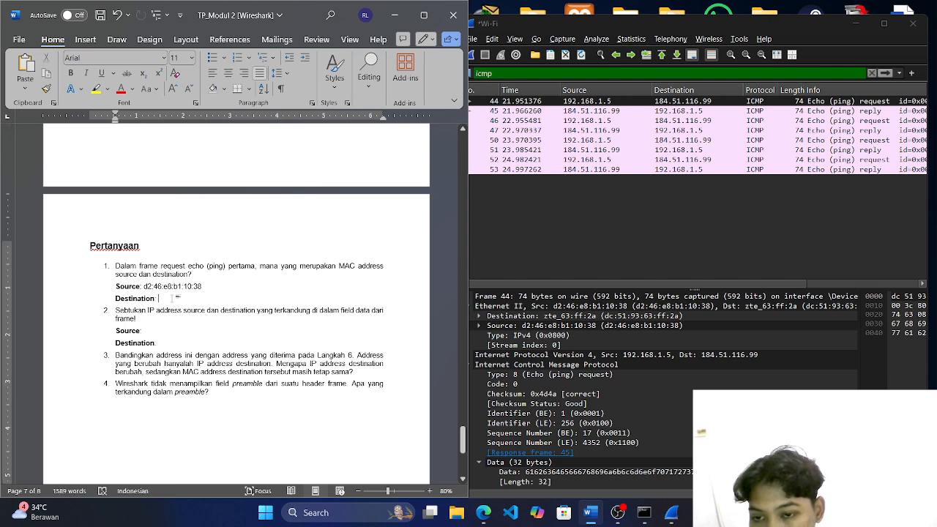
pyautogui.hotkey('ctrl', 'v')
# Fill in question 2's IP addresses with Source 192.168.1.5 and Destination 184.51.116.99
pyautogui.click(167, 330)
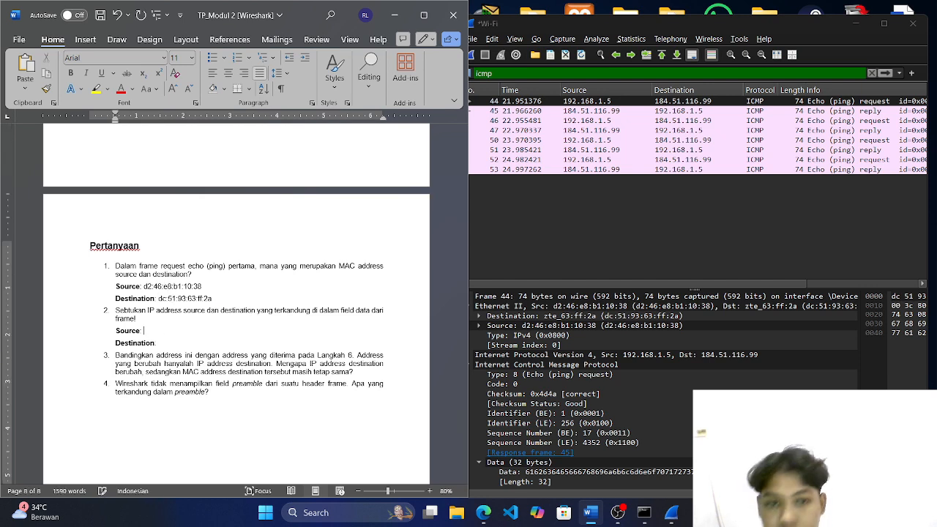
pyautogui.write('19')
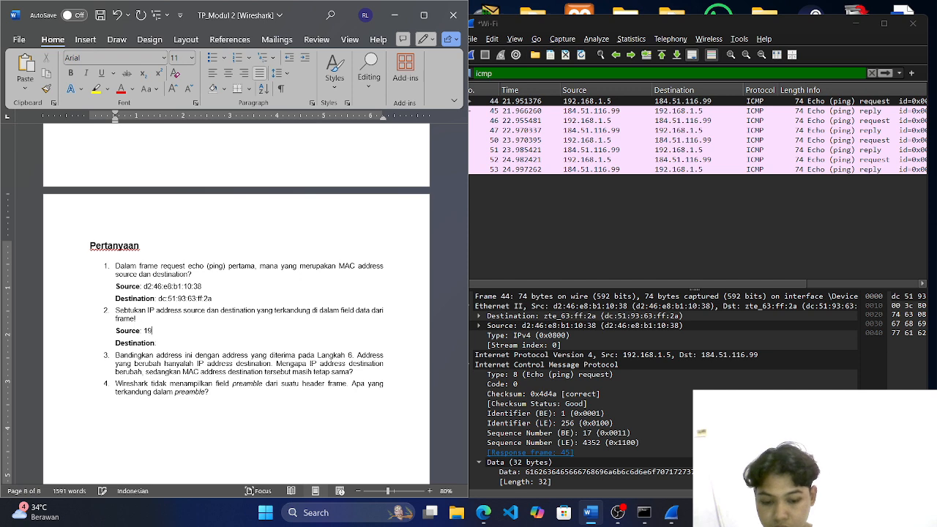
pyautogui.write('2.168')
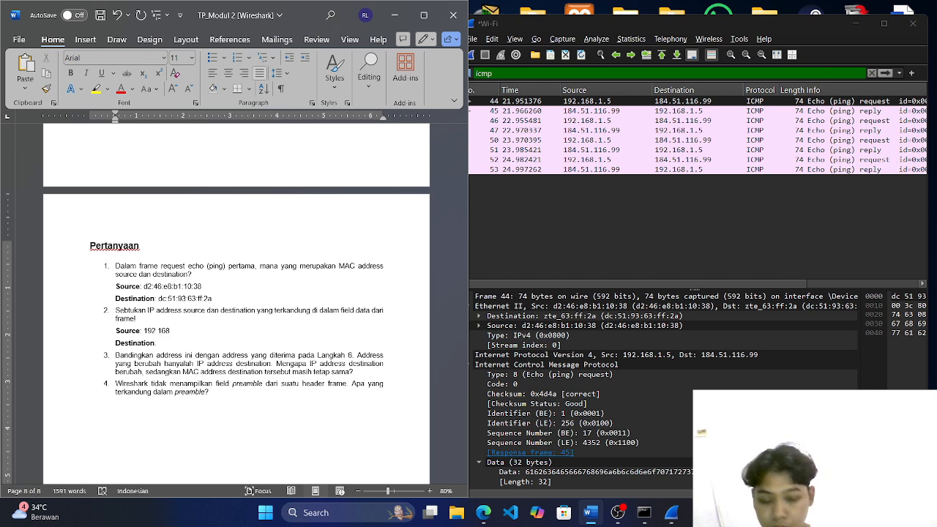
pyautogui.write('.1.5')
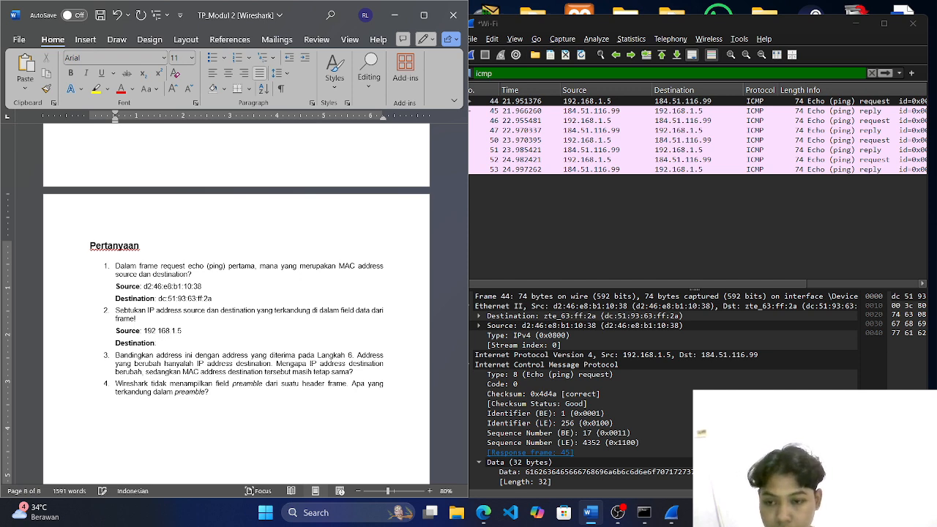
pyautogui.press('Down')
pyautogui.write('1')
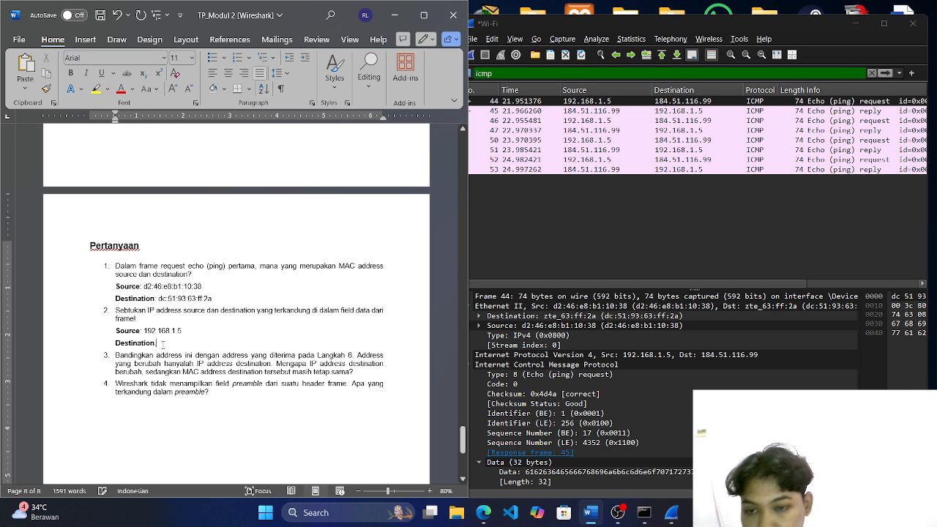
pyautogui.write('84')
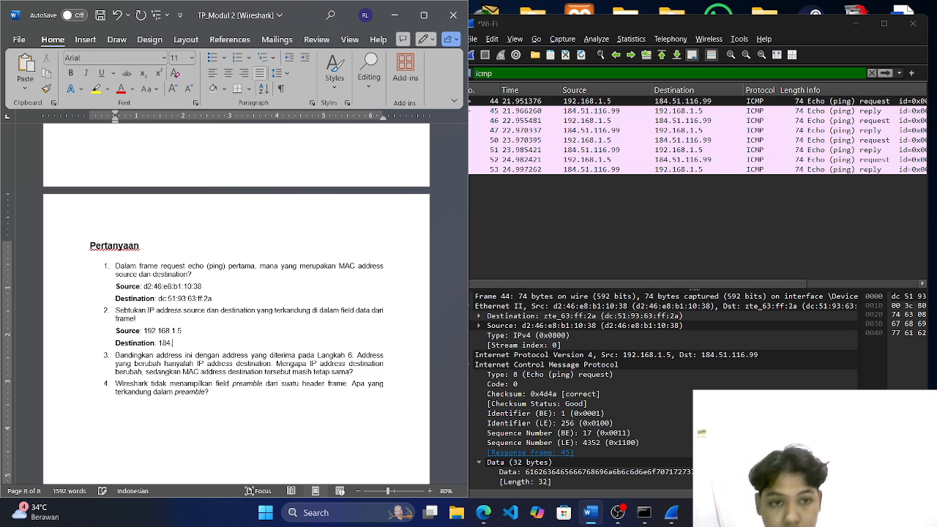
pyautogui.write('.51.')
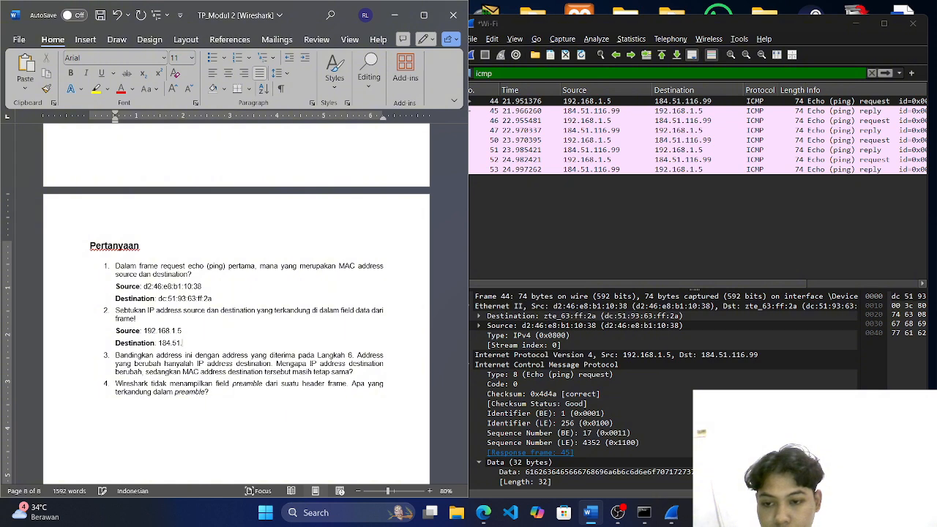
pyautogui.write('116.')
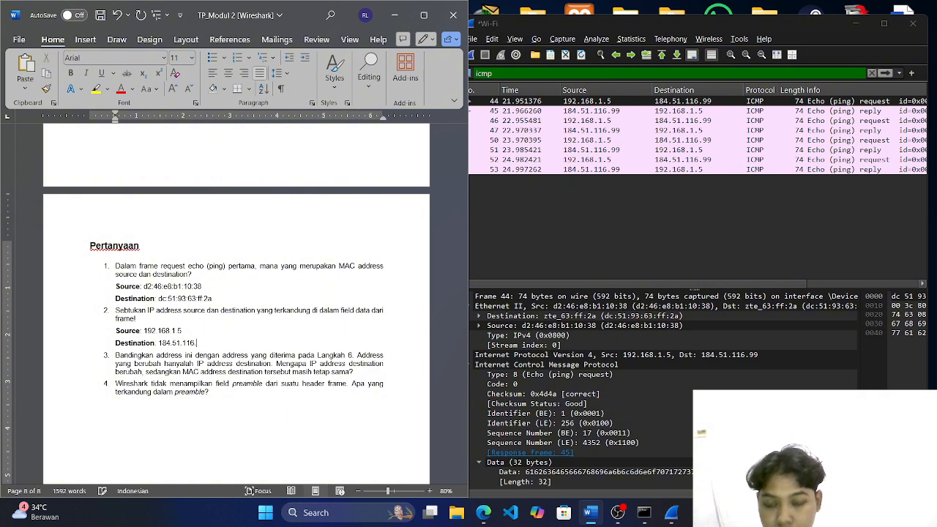
pyautogui.write('99')
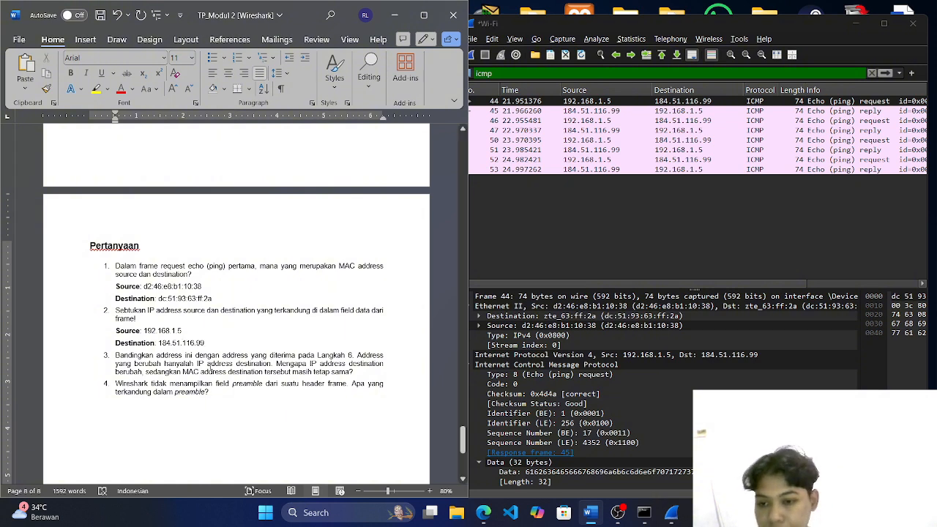
# Begin the answer to question 3 with "Karna IP Adrres berubah karna frame Echo Reply dikirim dari gateway ke PC,"
pyautogui.scroll(-1, 296, 361)
pyautogui.scroll(-1, 295, 361)
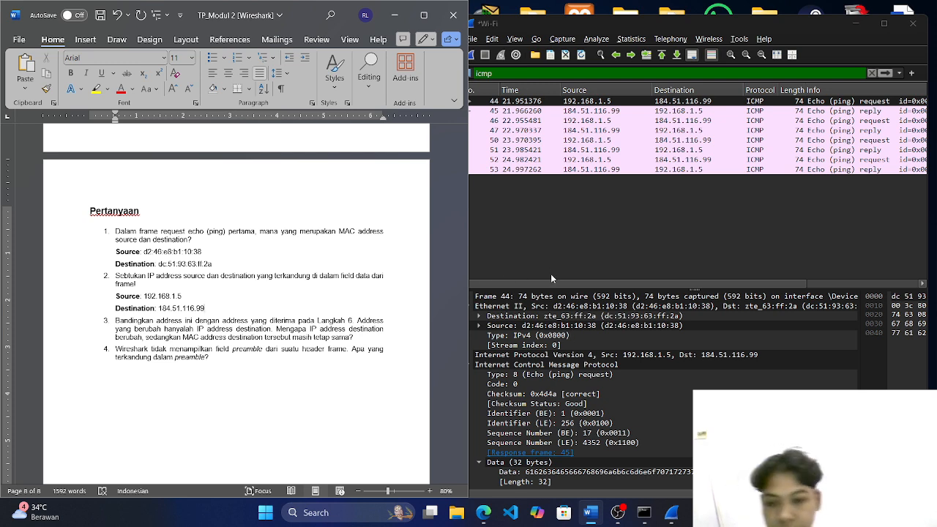
pyautogui.click(362, 339)
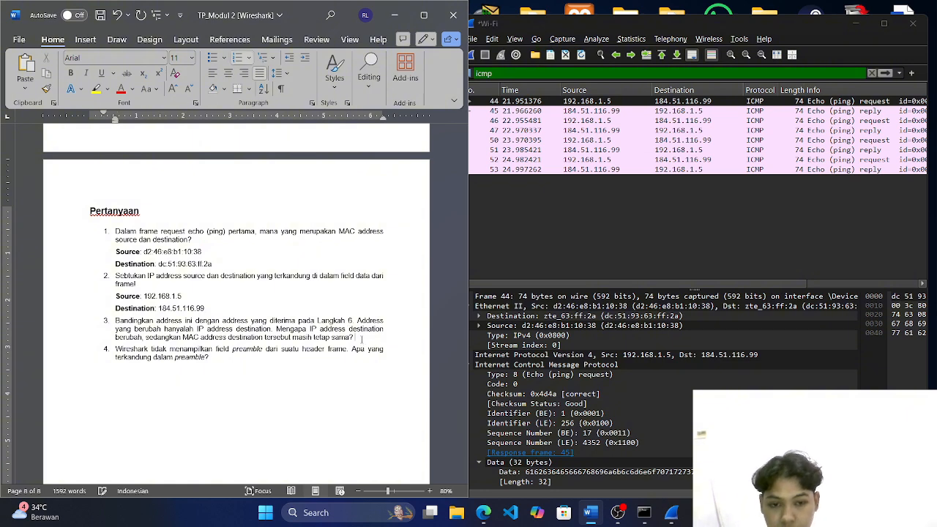
pyautogui.write('Ip')
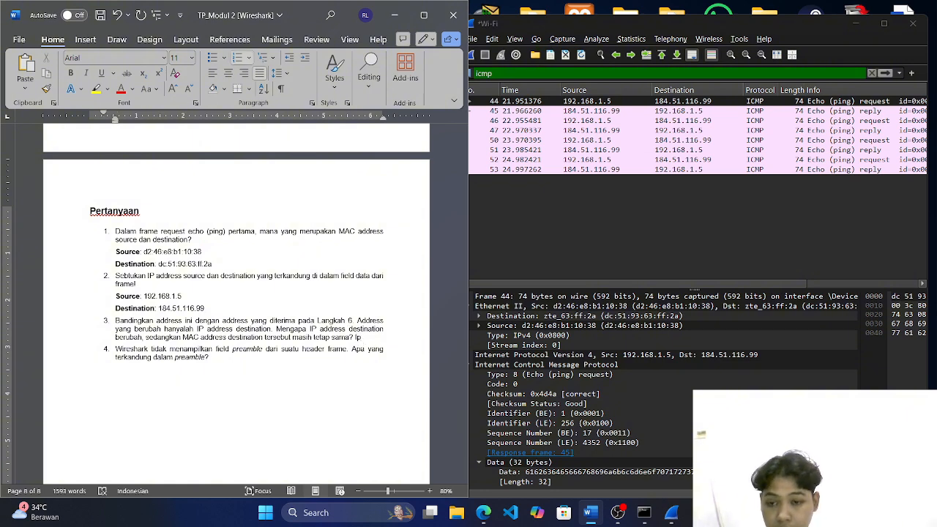
pyautogui.press('BackSpace')
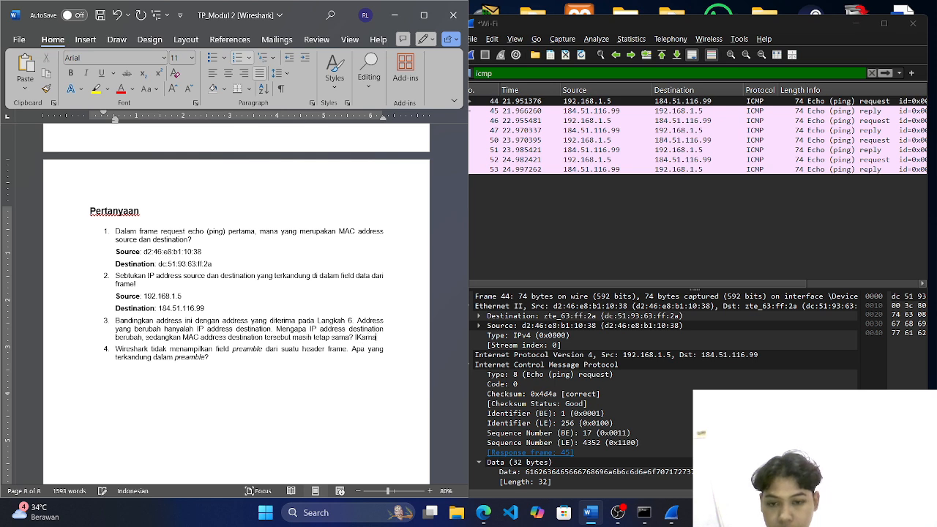
pyautogui.write('Karna')
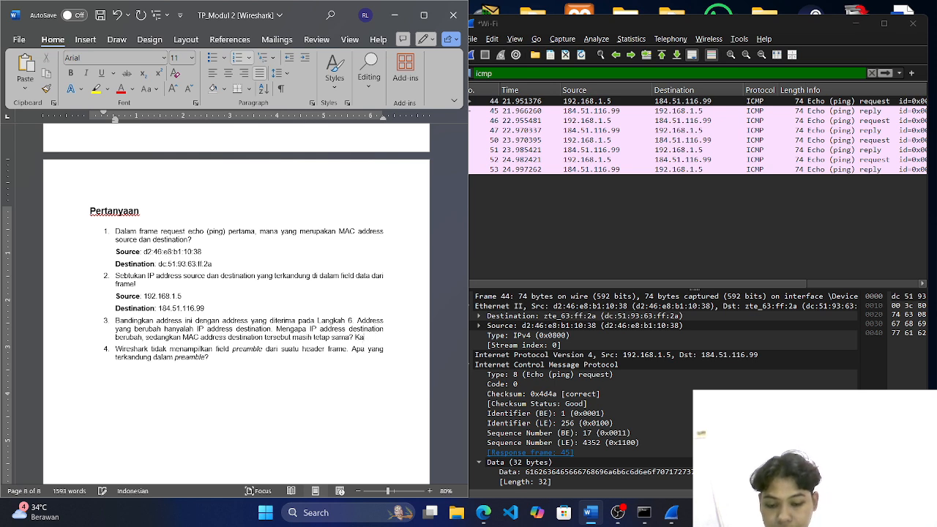
pyautogui.write(' IP Adres')
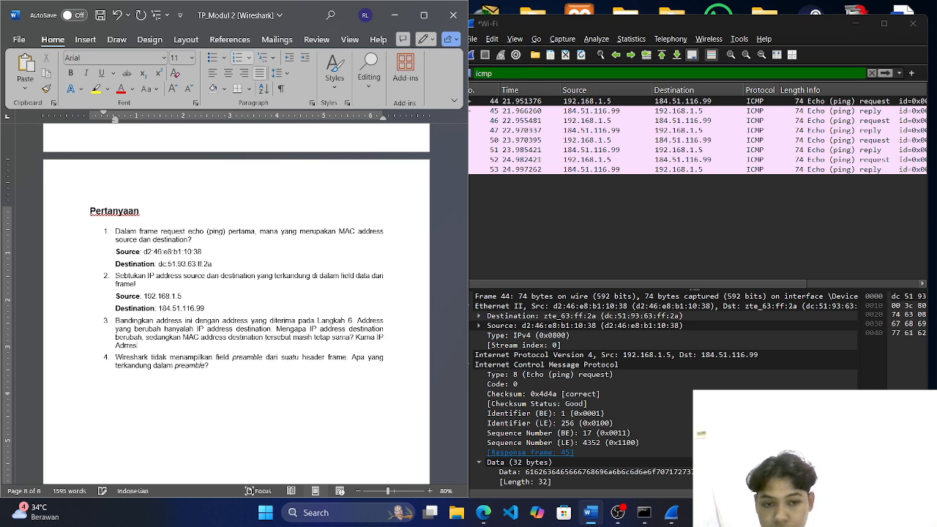
pyautogui.write(' berubah')
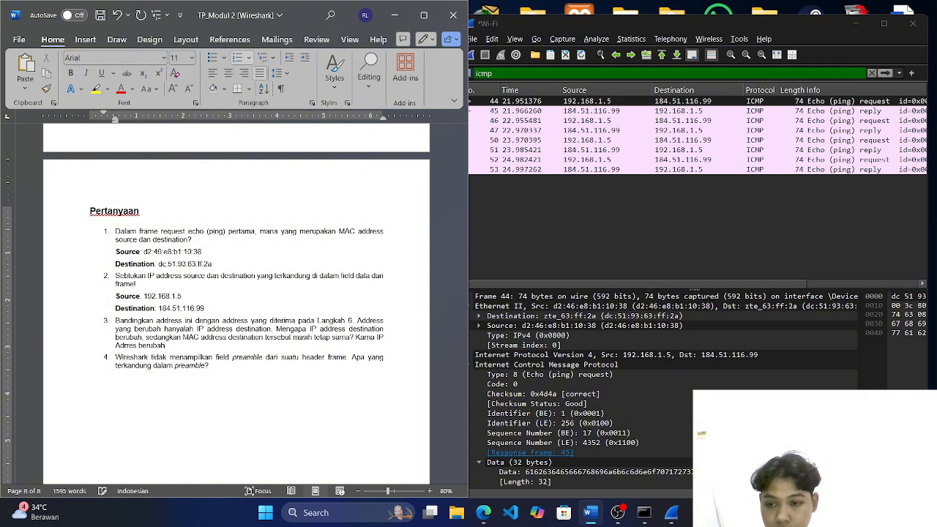
pyautogui.write(' karna')
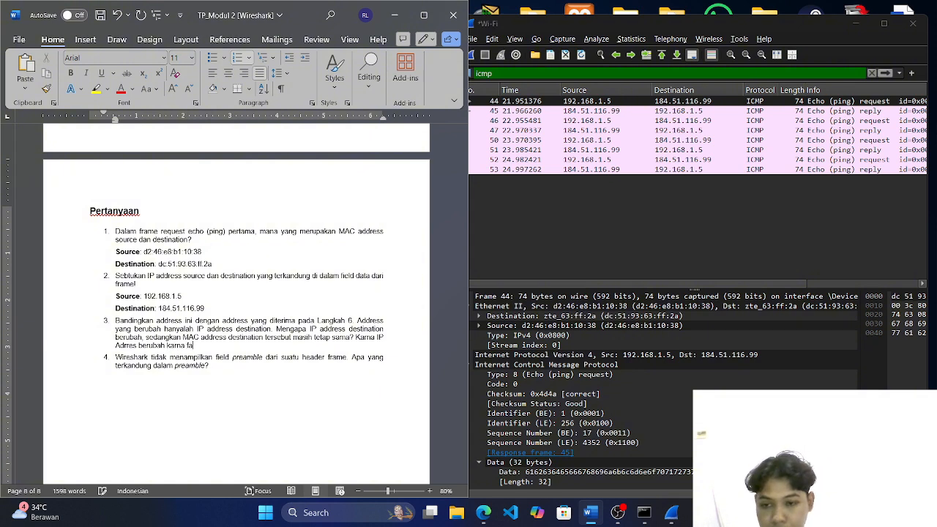
pyautogui.write(' frame')
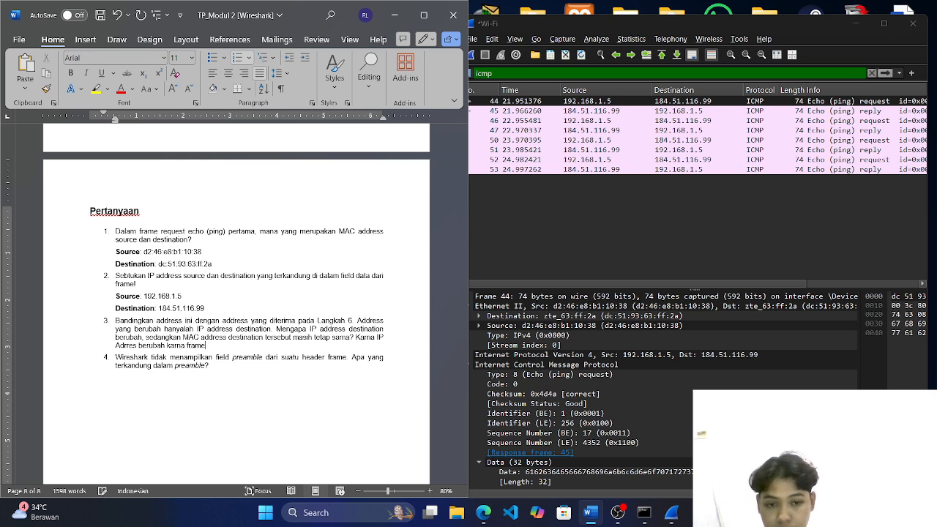
pyautogui.write(' Echo Re')
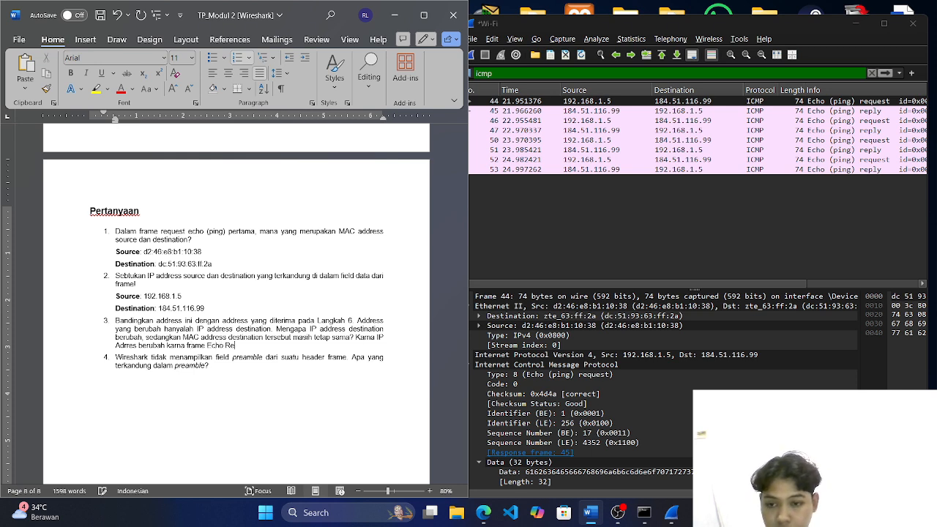
pyautogui.write('ply')
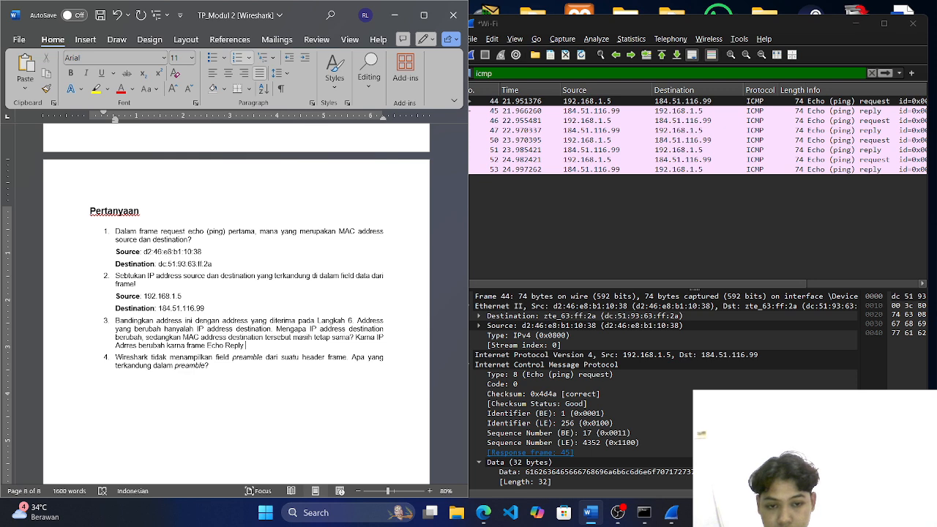
pyautogui.write('dikirim dari')
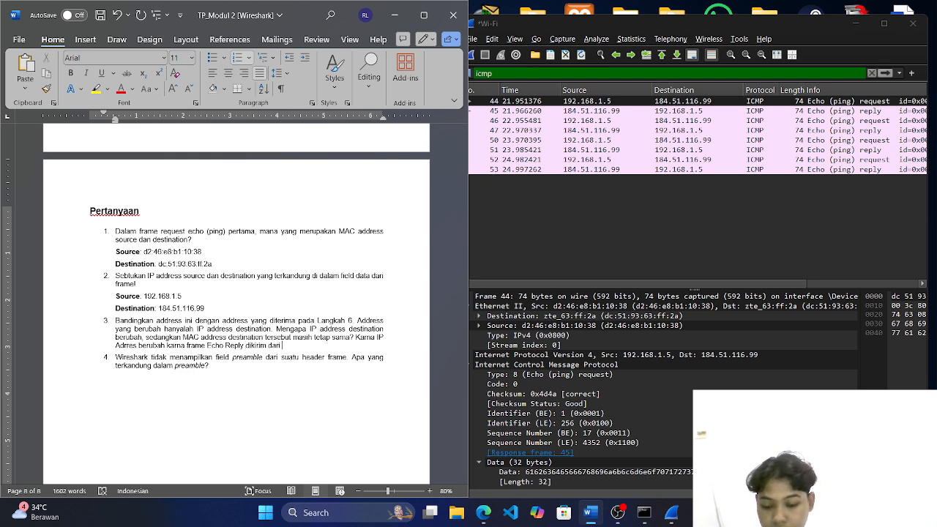
pyautogui.write(' gateway ')
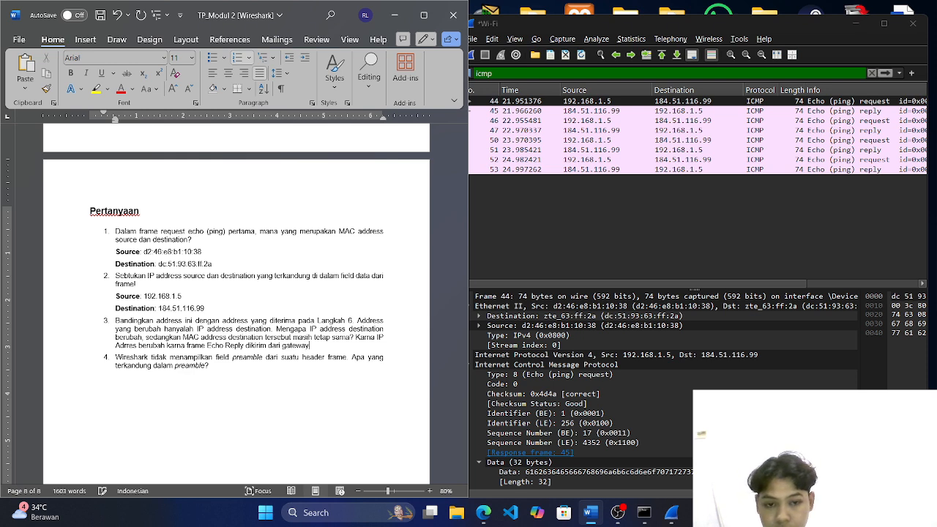
pyautogui.write('ke PC')
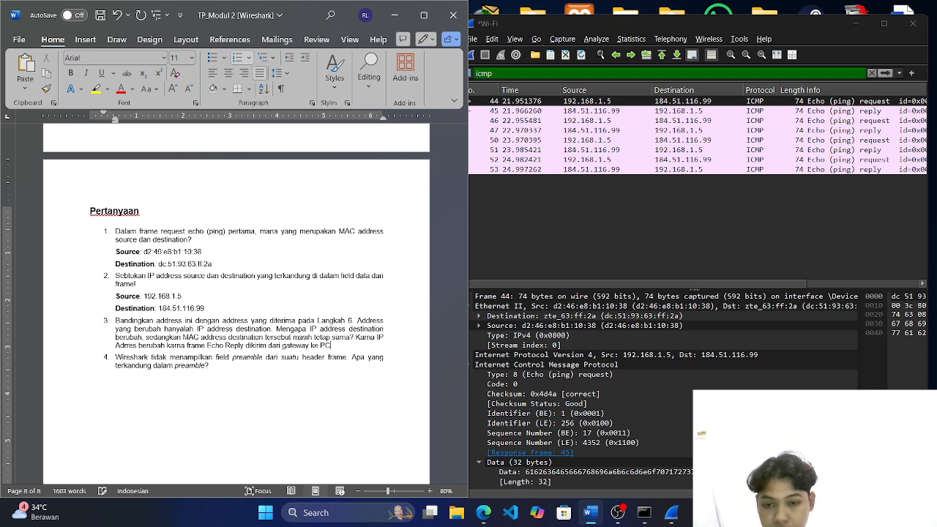
pyautogui.write(' sehi')
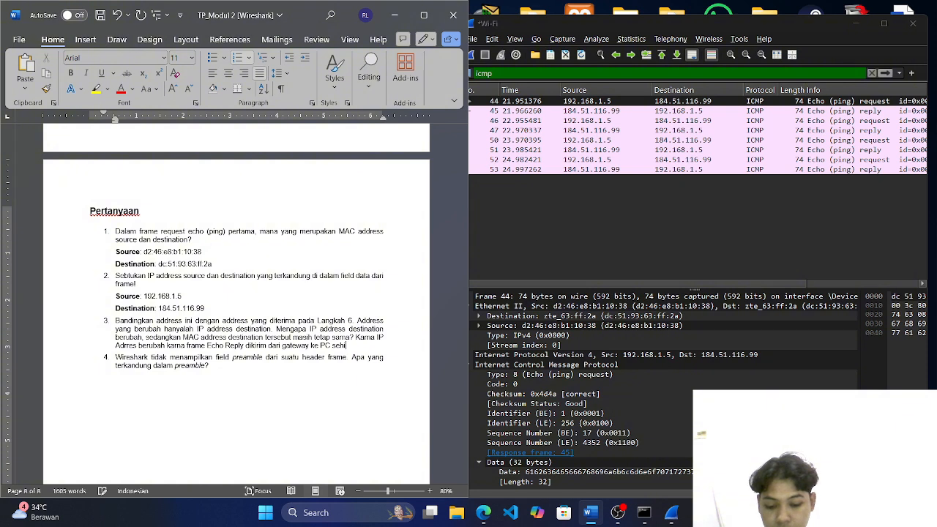
pyautogui.press('BackSpace')
pyautogui.press('BackSpace')
pyautogui.press('BackSpace')
pyautogui.press('BackSpace')
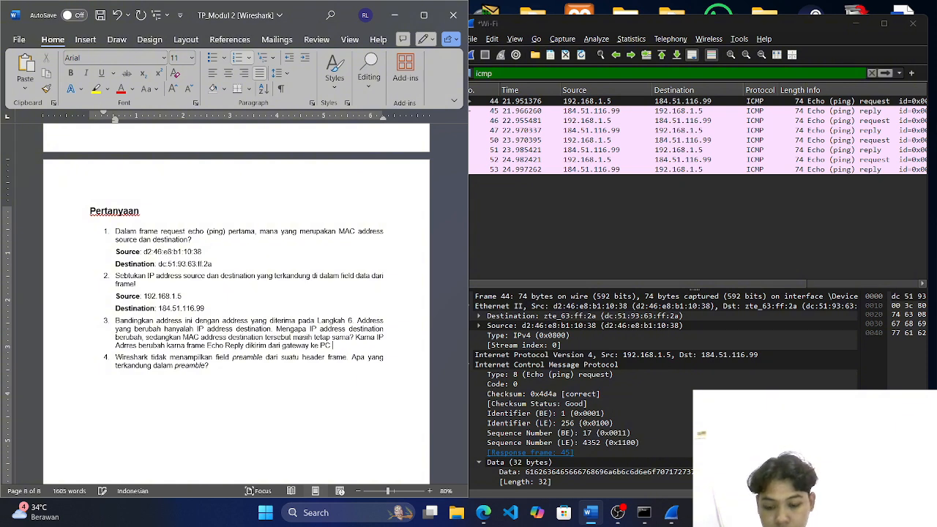
pyautogui.press('BackSpace')
pyautogui.write(',')
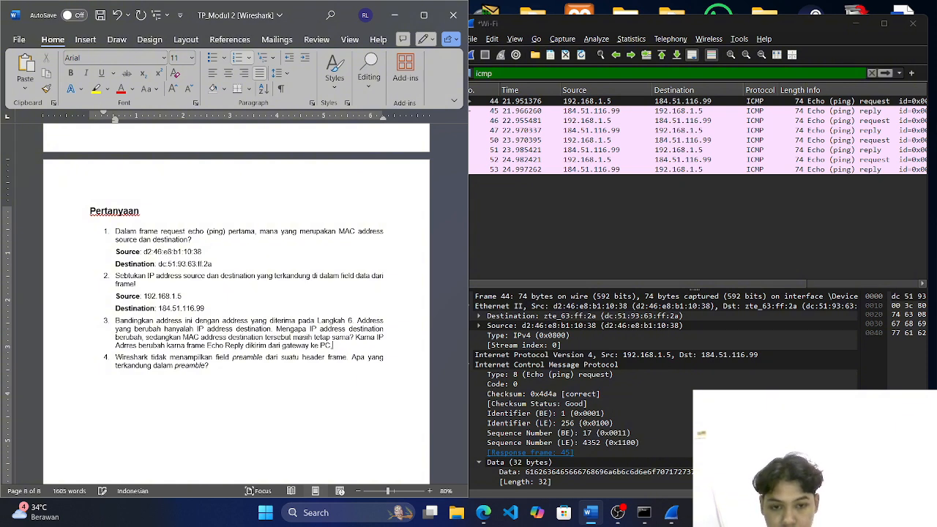
# Complete question 3's answer with "sedangkan MAC Addres tetap karena frame tetap dikirim ke perangkat fisik yang sama."
pyautogui.write(' sedangkan ')
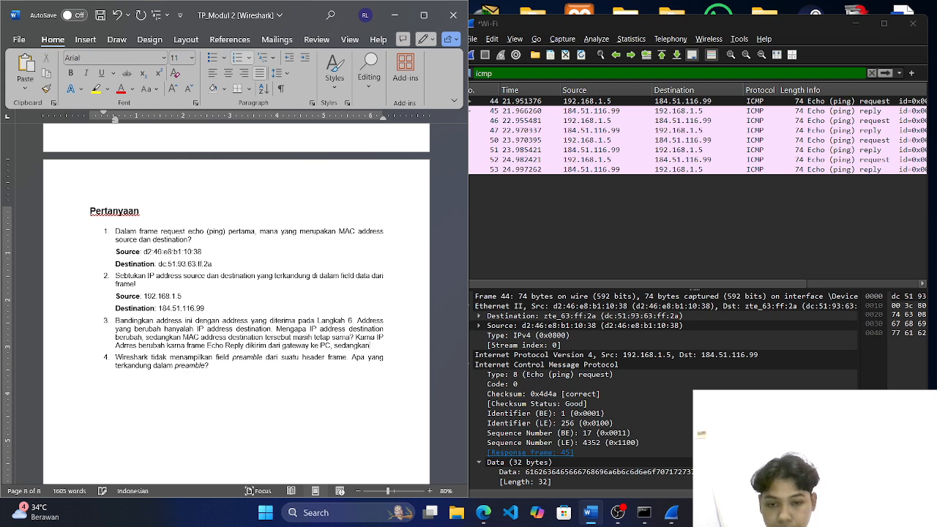
pyautogui.write('MAC')
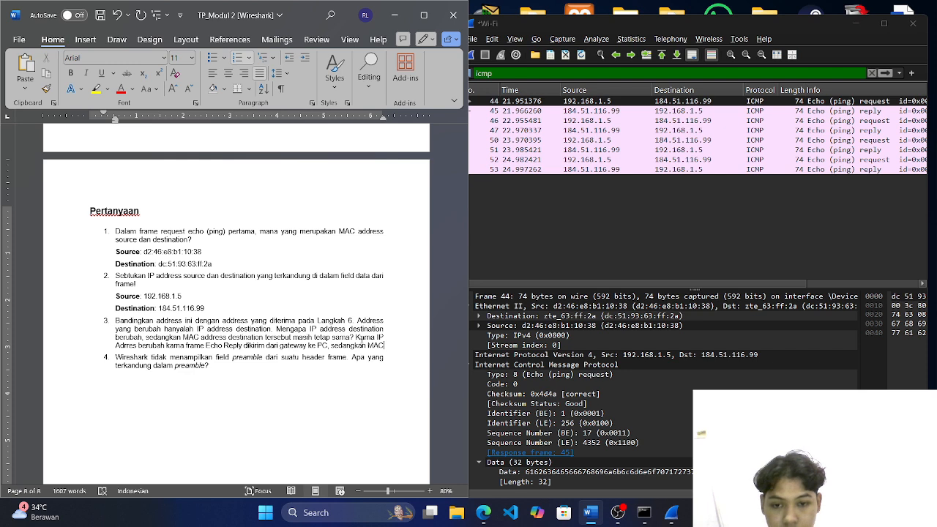
pyautogui.write(' A')
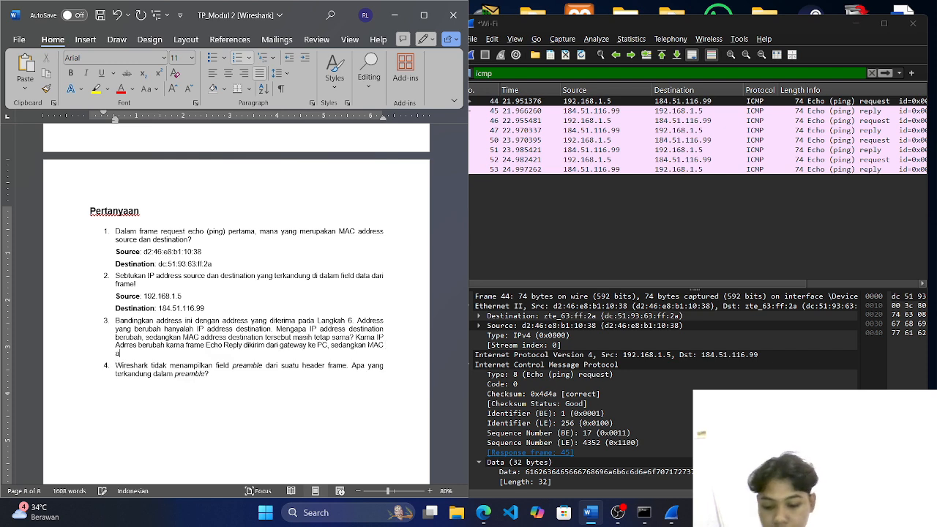
pyautogui.write('ddres')
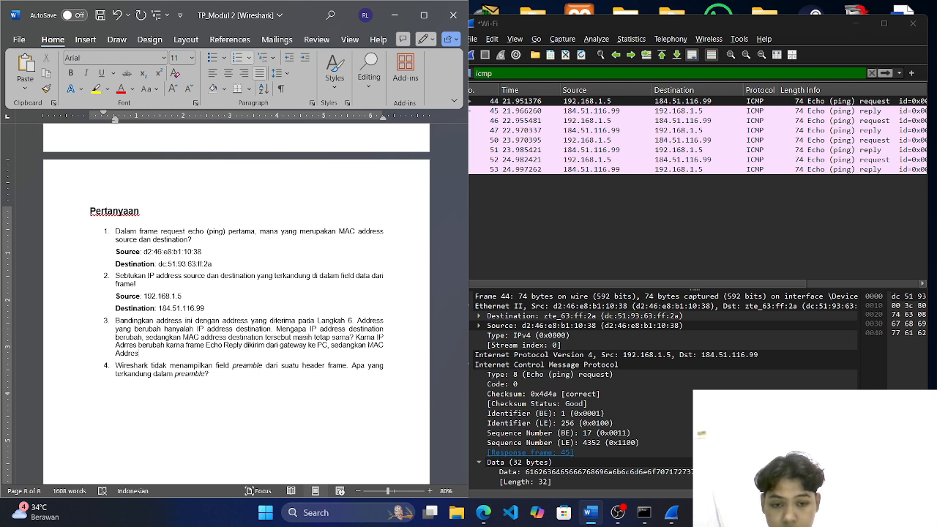
pyautogui.write(' teta')
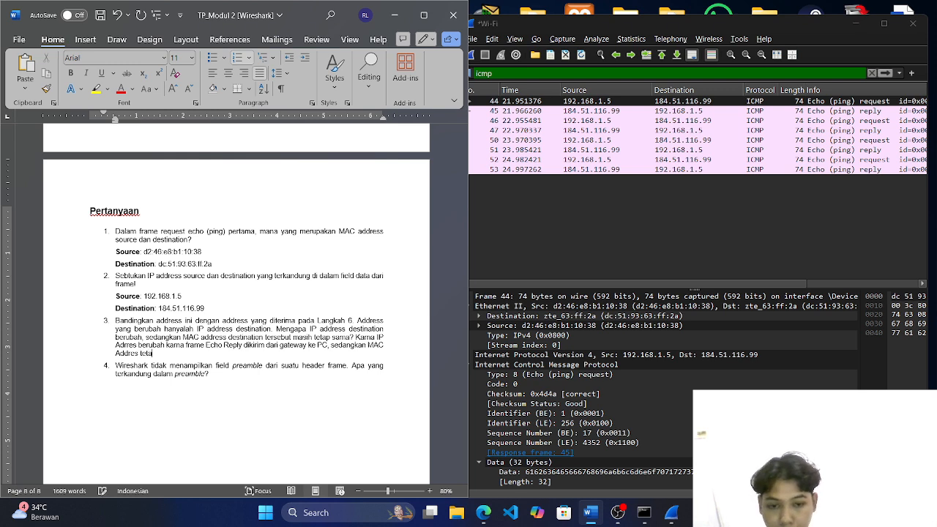
pyautogui.write('p karena f')
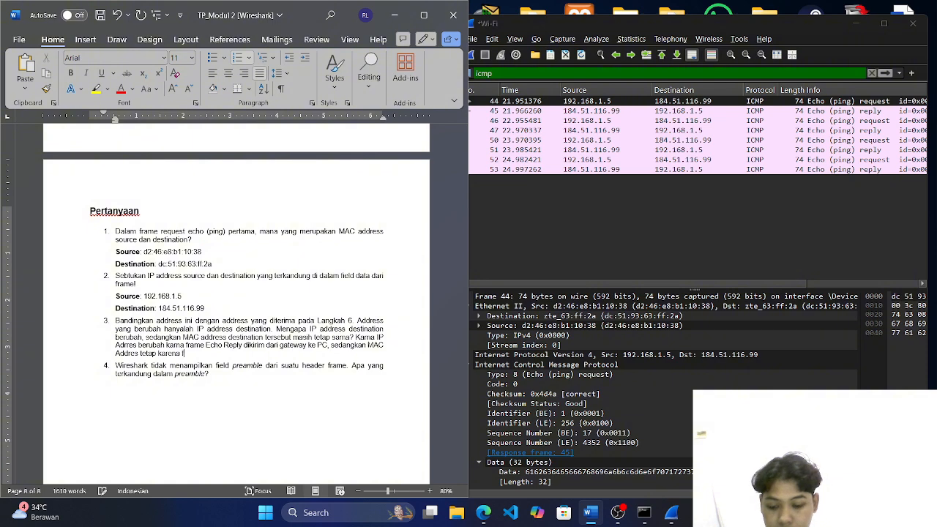
pyautogui.write('rame tetap di')
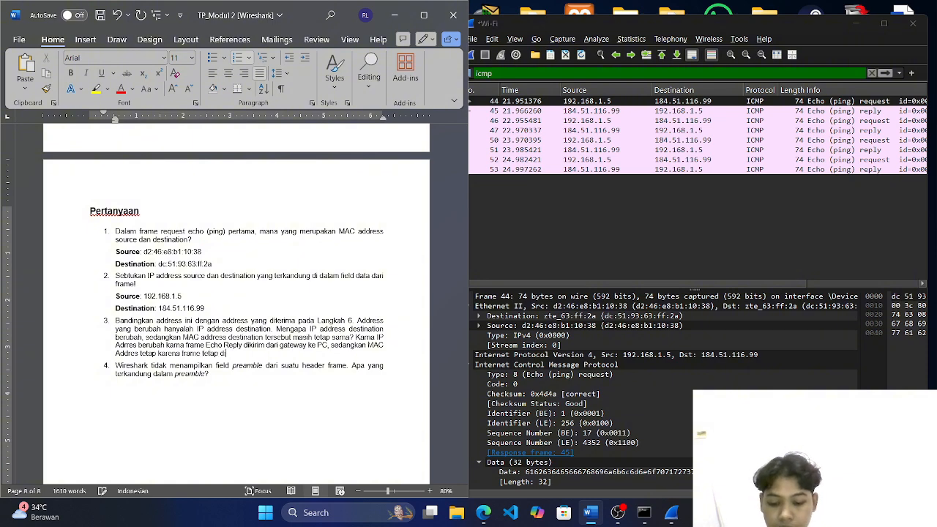
pyautogui.write('kirim ke ')
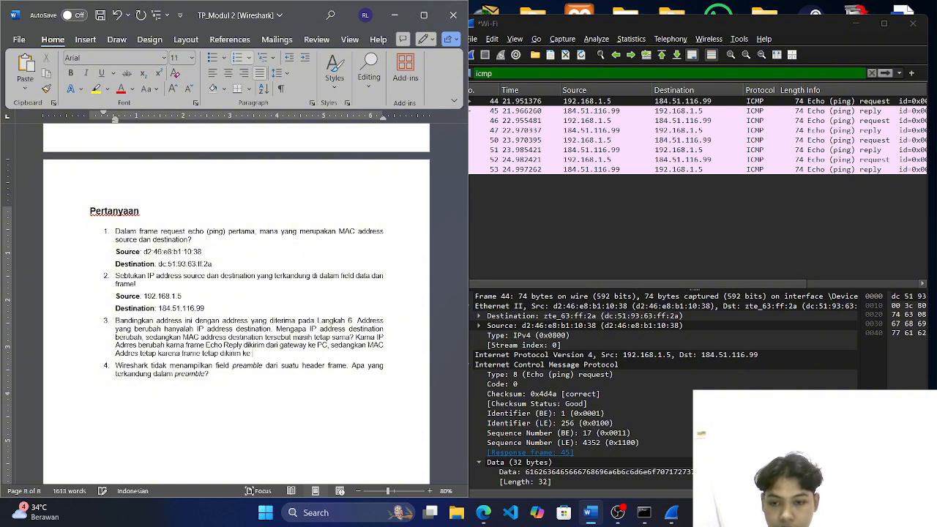
pyautogui.write('perangkat')
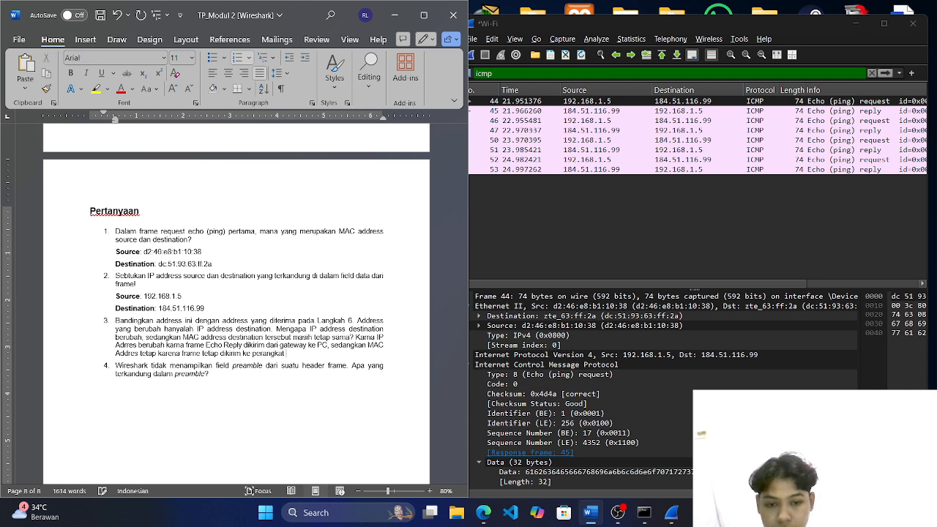
pyautogui.write('lain')
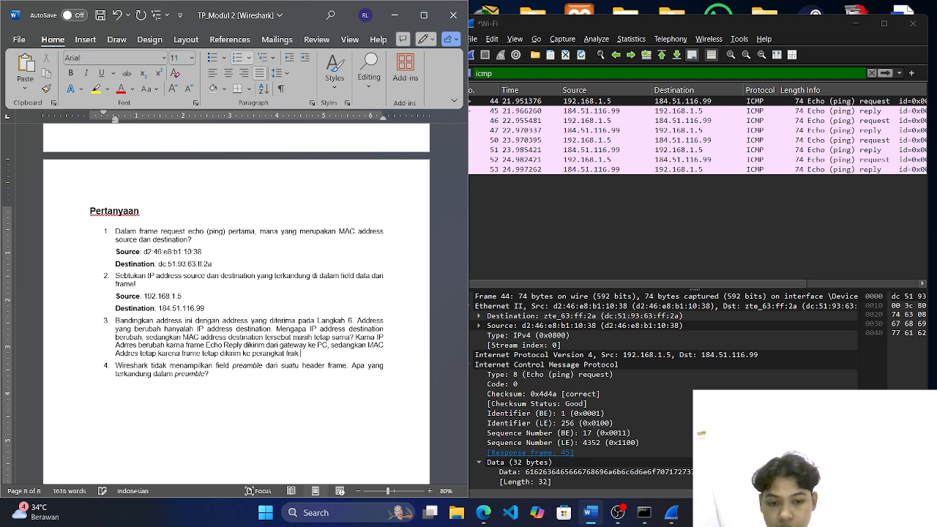
pyautogui.write(' yang sama.')
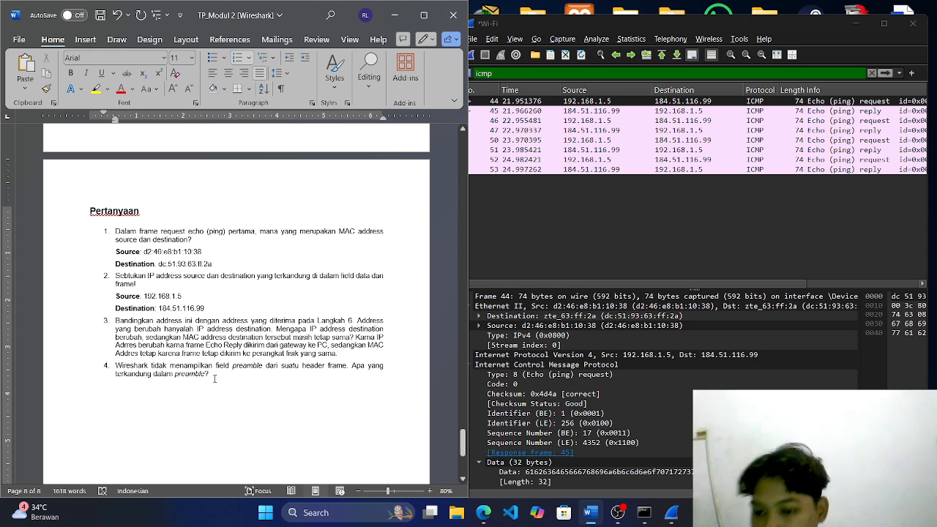
# Copy the Preamble description "Field ini mengandung bit-bit sinkronisasi, diproses oleh hardware NIC." from the Ethernet II header table in Langkah 4
pyautogui.scroll(10, 215, 379)
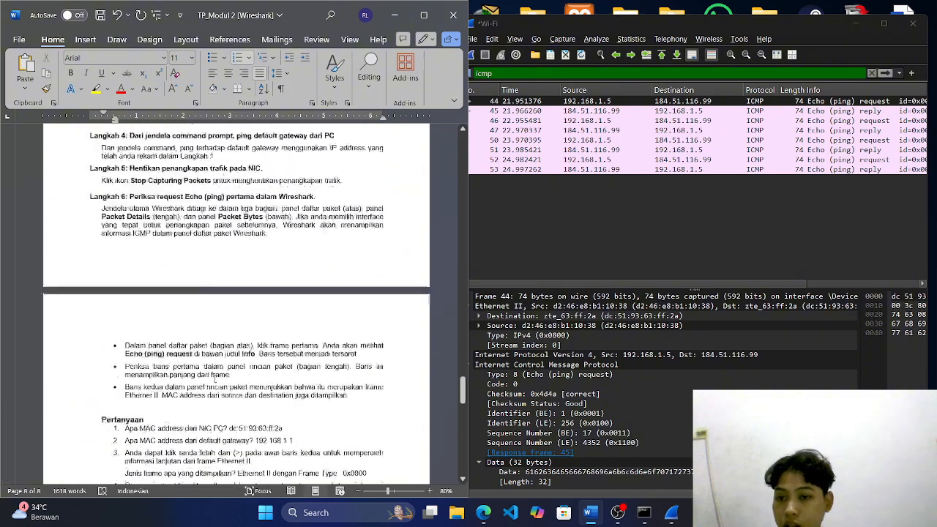
pyautogui.scroll(10, 215, 378)
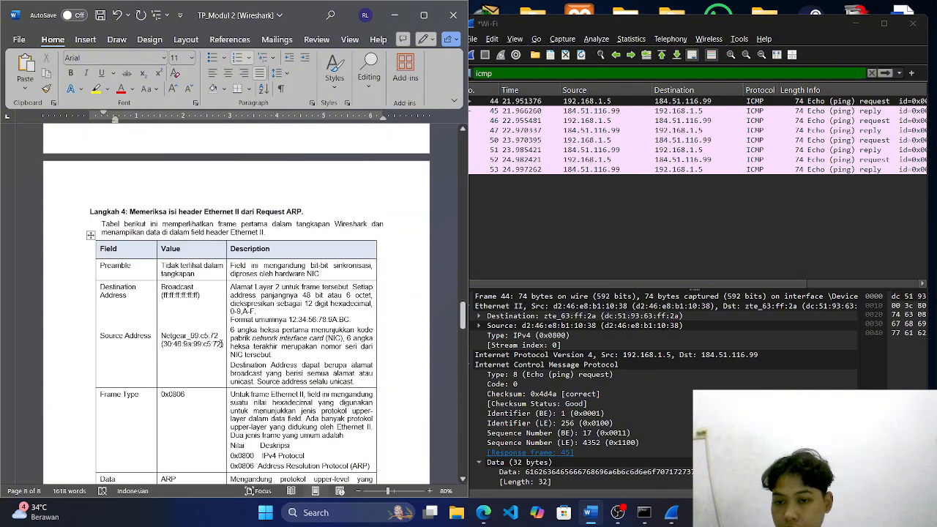
pyautogui.moveTo(232, 265); pyautogui.dragTo(326, 273)
pyautogui.hotkey('ctrl', 'c')
# Answer question 4 with "Karna" followed by the copied Preamble description, changing its first word to lowercase "field"
pyautogui.scroll(-15, 327, 273)
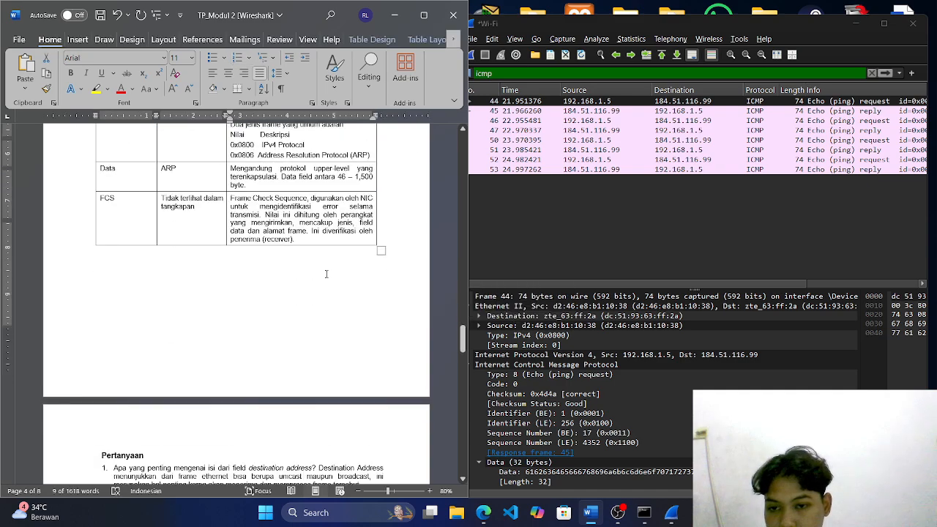
pyautogui.scroll(-10, 326, 274)
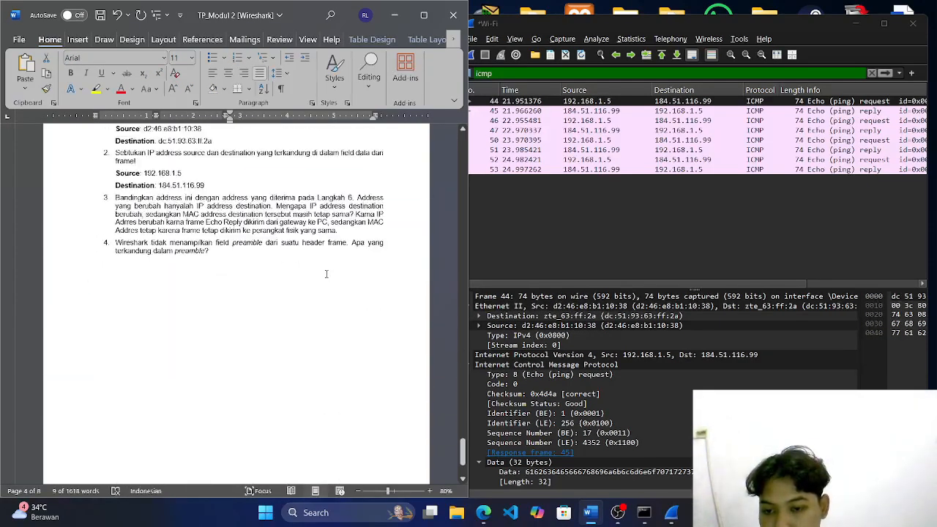
pyautogui.click(239, 238)
pyautogui.write('Karna')
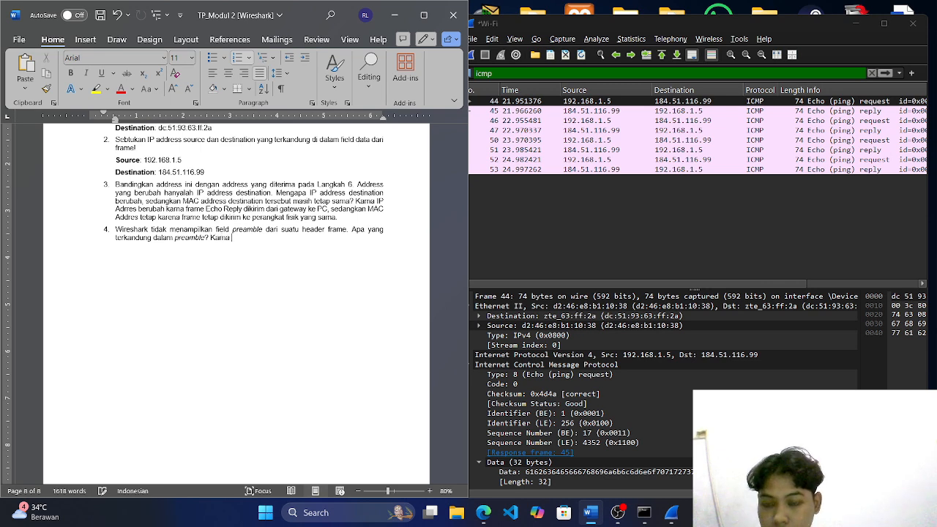
pyautogui.hotkey('ctrl', 'v')
pyautogui.click(247, 238)
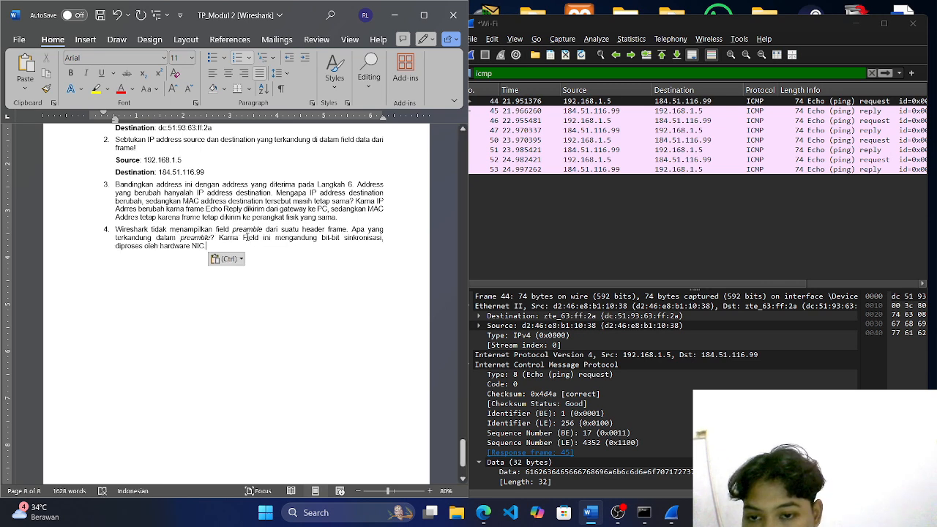
pyautogui.press('BackSpace')
pyautogui.write('f')
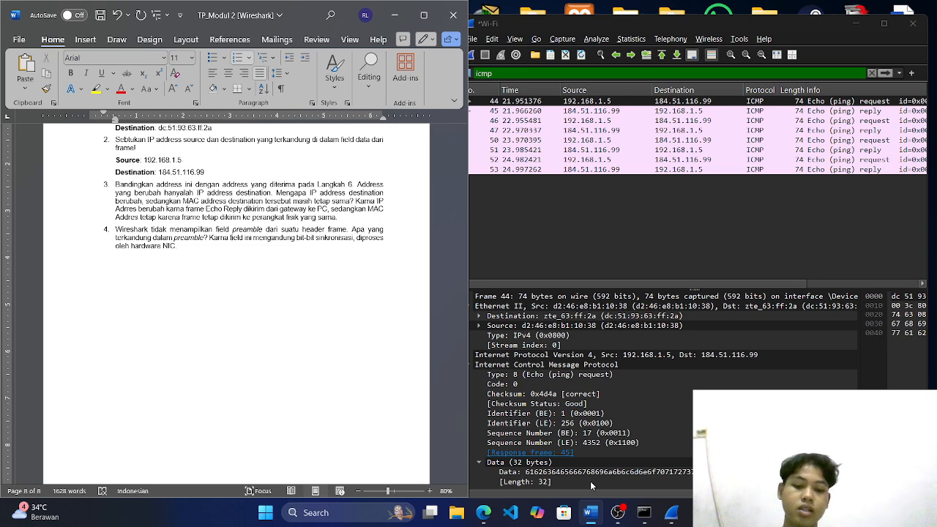
pyautogui.click(618, 514)
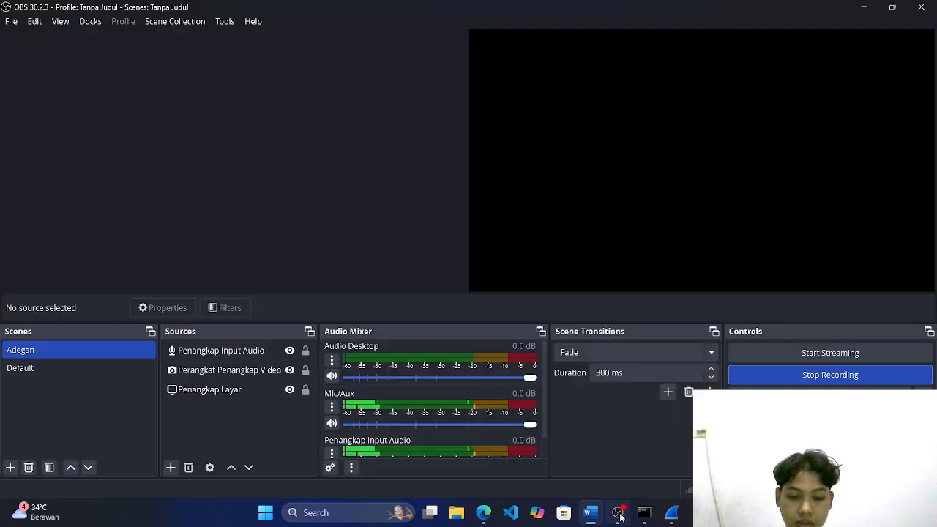